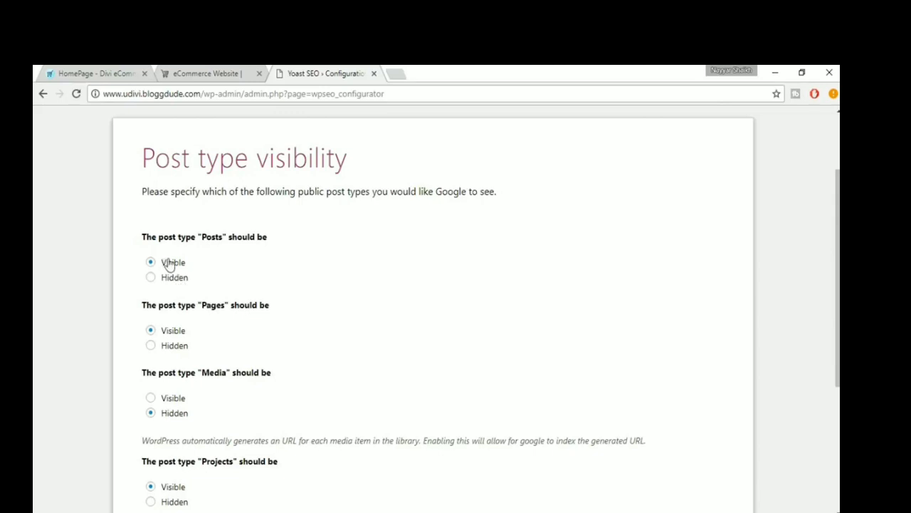
- Keep the Media post type hidden and the other post types visible to Google, and answer No to multiple authors
{"action": "scroll", "coordinate": [384, 306], "scroll_direction": "down", "scroll_amount": 1}
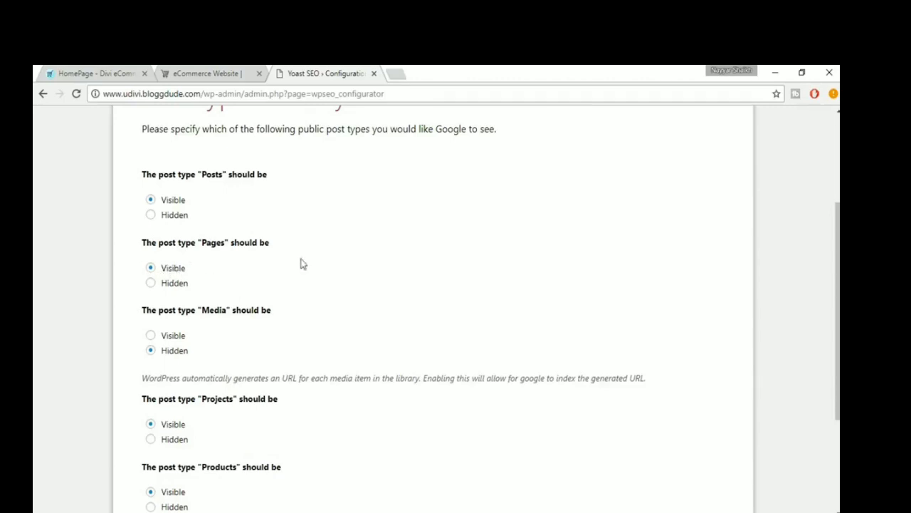
{"action": "scroll", "coordinate": [419, 266], "scroll_direction": "down", "scroll_amount": 1}
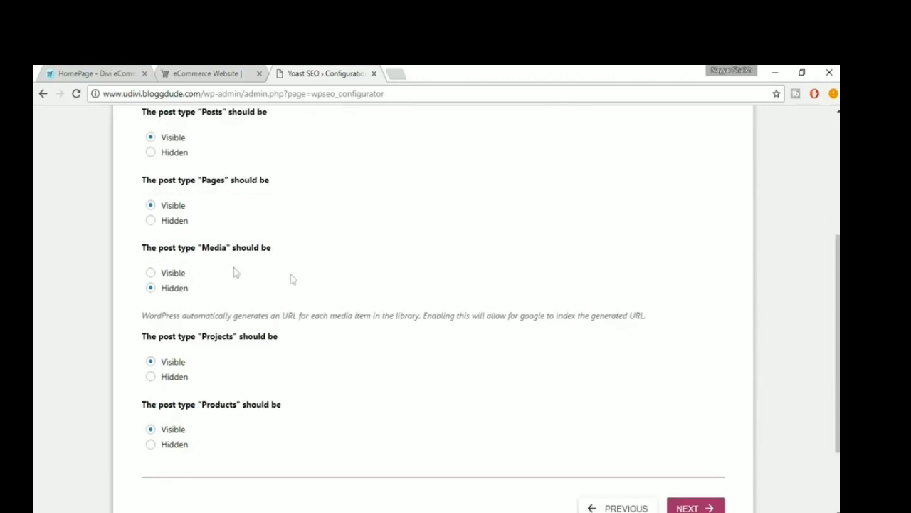
{"action": "left_click", "coordinate": [174, 276]}
{"action": "left_click", "coordinate": [174, 288]}
{"action": "scroll", "coordinate": [365, 315], "scroll_direction": "down", "scroll_amount": 2}
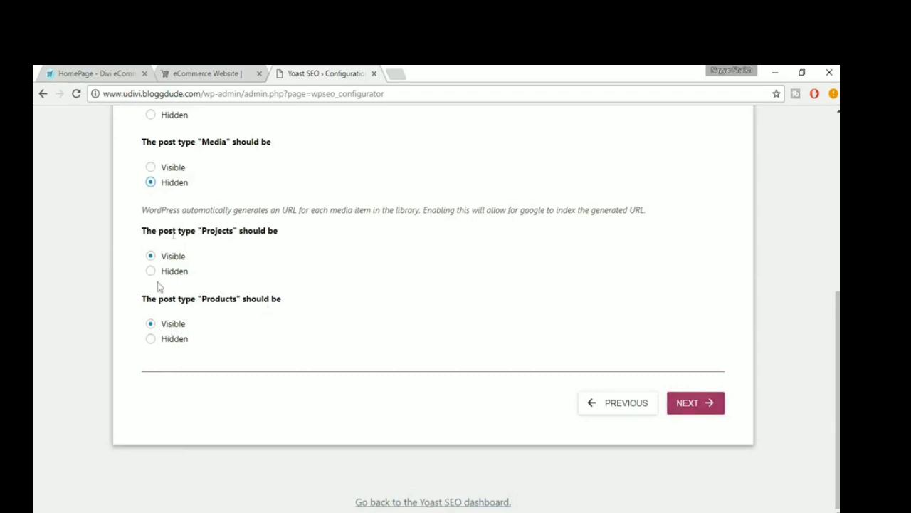
{"action": "left_click", "coordinate": [696, 403]}
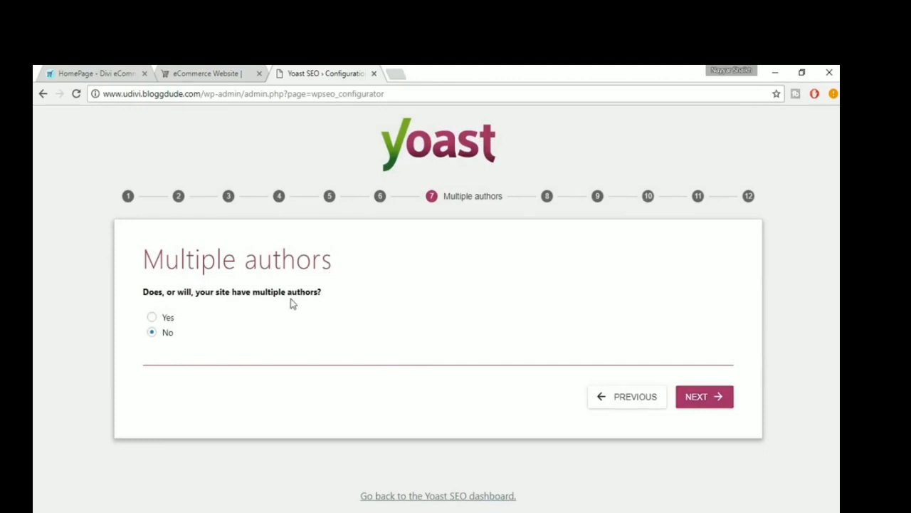
{"action": "left_click", "coordinate": [166, 334]}
{"action": "left_click", "coordinate": [702, 403]}
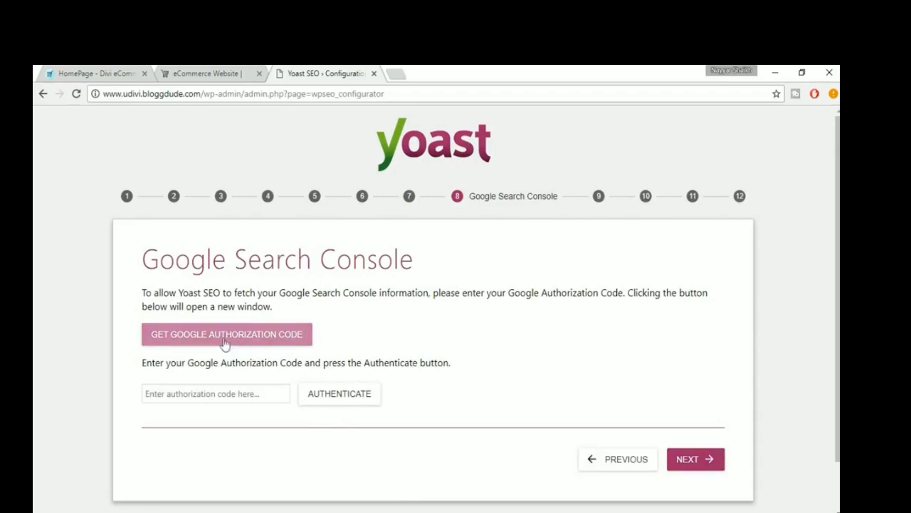
- Request a Google authorization code for Search Console with one of the listed Google accounts, grant access and select the generated code
{"action": "left_click", "coordinate": [225, 344]}
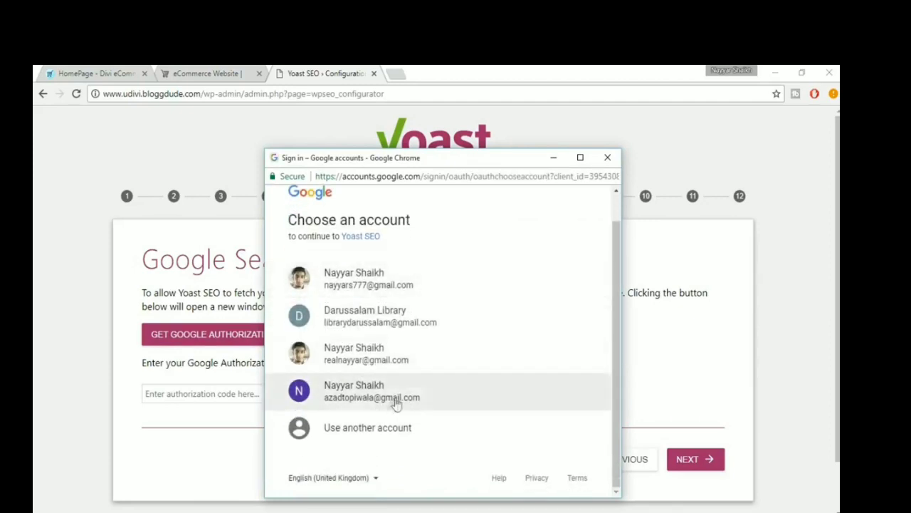
{"action": "left_click", "coordinate": [392, 401]}
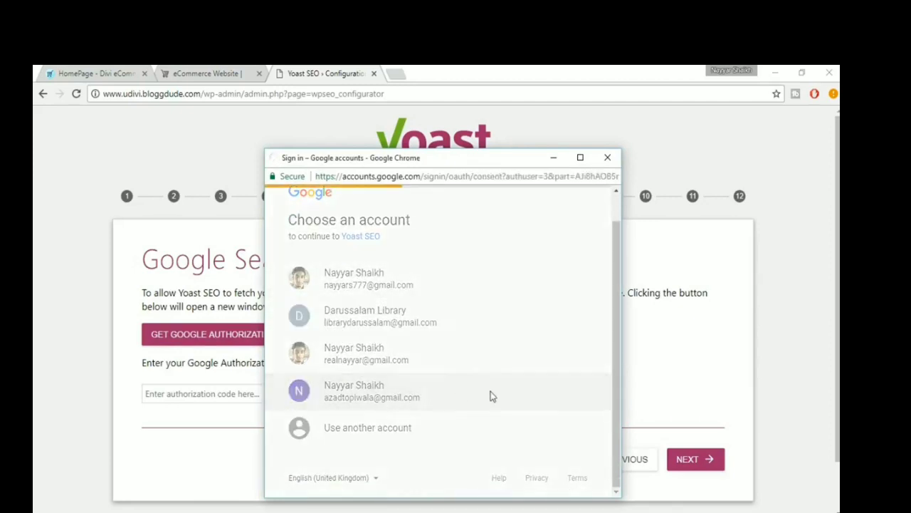
{"action": "left_click", "coordinate": [559, 431]}
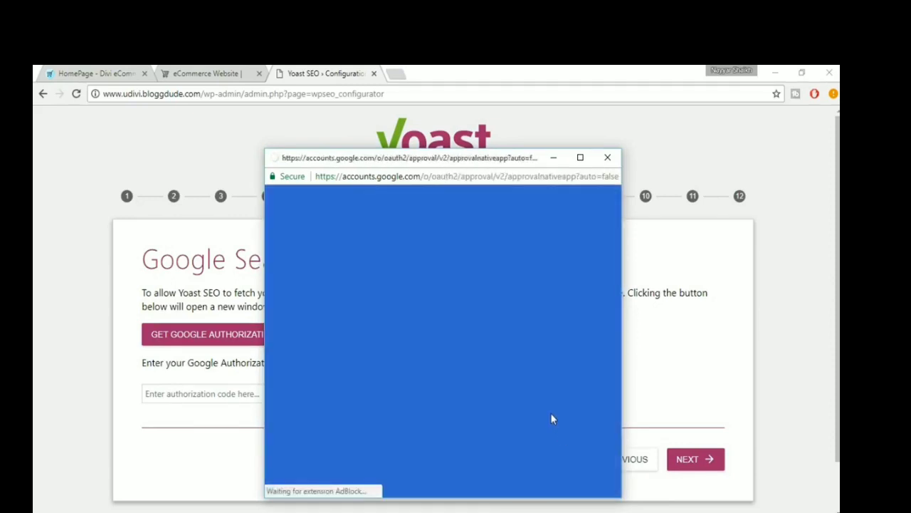
{"action": "left_click", "coordinate": [419, 327]}
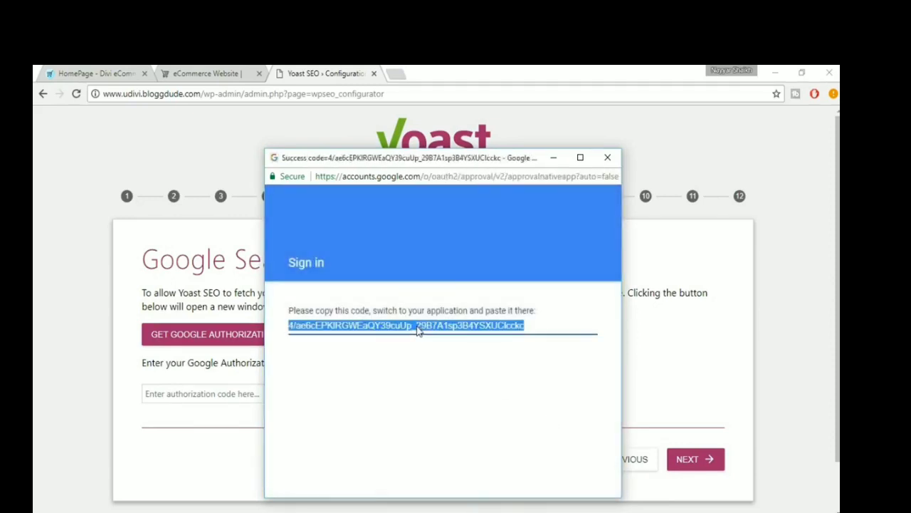
- Paste the Google authorization code into the Search Console step, authenticate it and continue to the title settings
{"action": "left_click", "coordinate": [205, 419]}
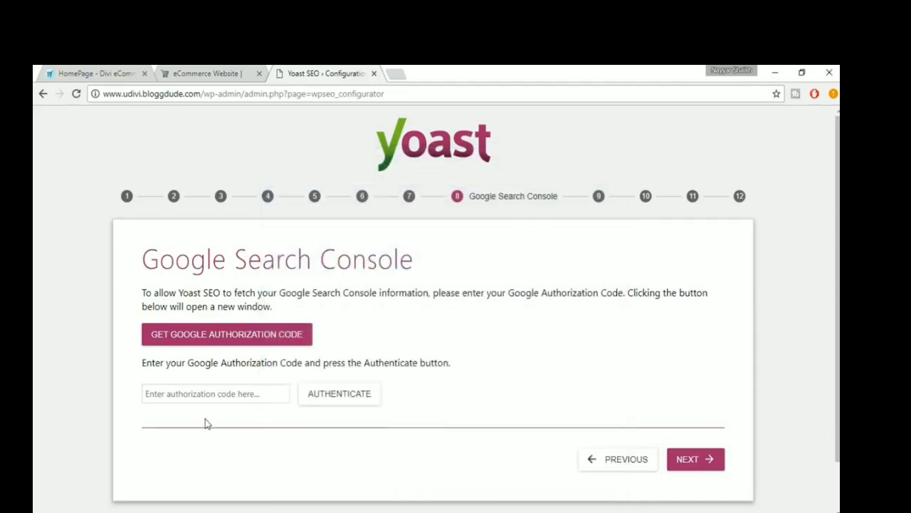
{"action": "left_click", "coordinate": [222, 397]}
{"action": "key", "text": "ctrl+v"}
{"action": "left_click", "coordinate": [356, 398]}
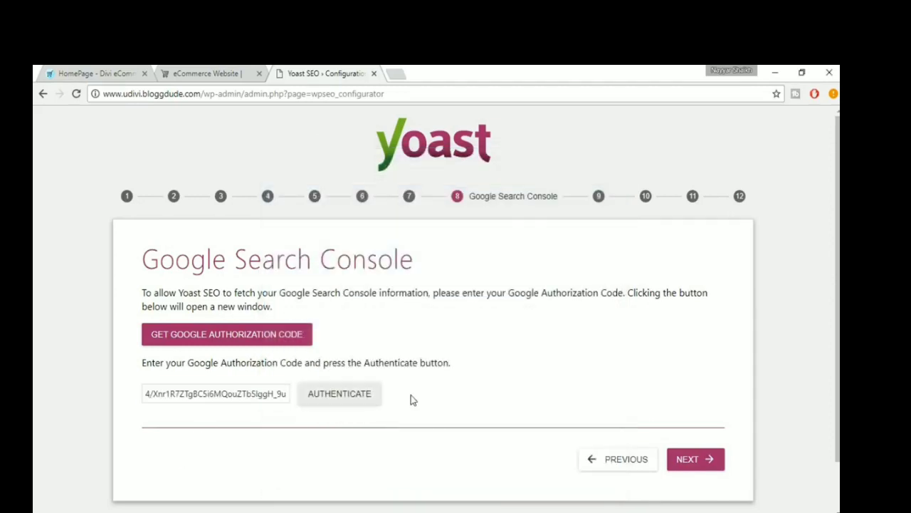
{"action": "left_click", "coordinate": [712, 460]}
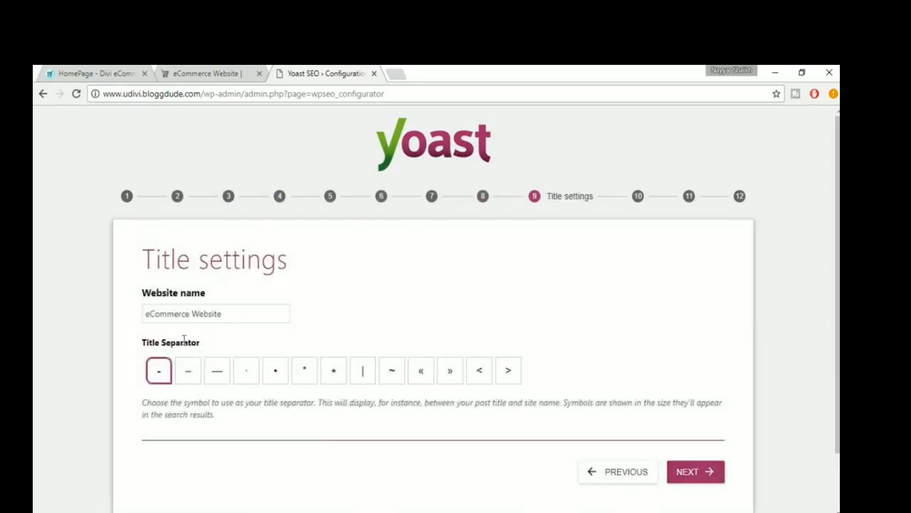
- Compare with the live site's browser title, choose the short hyphen as title separator and continue to the newsletter step
{"action": "left_click", "coordinate": [219, 77]}
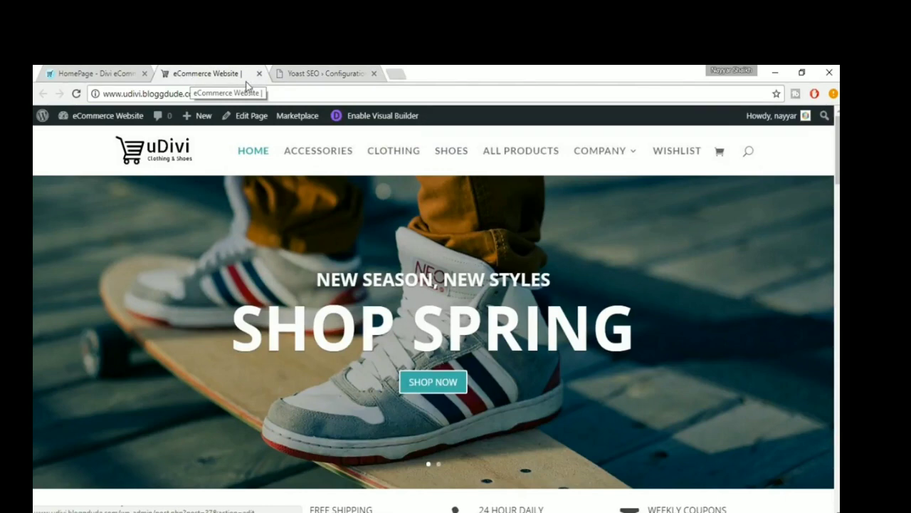
{"action": "left_click", "coordinate": [328, 73]}
{"action": "left_click", "coordinate": [189, 380]}
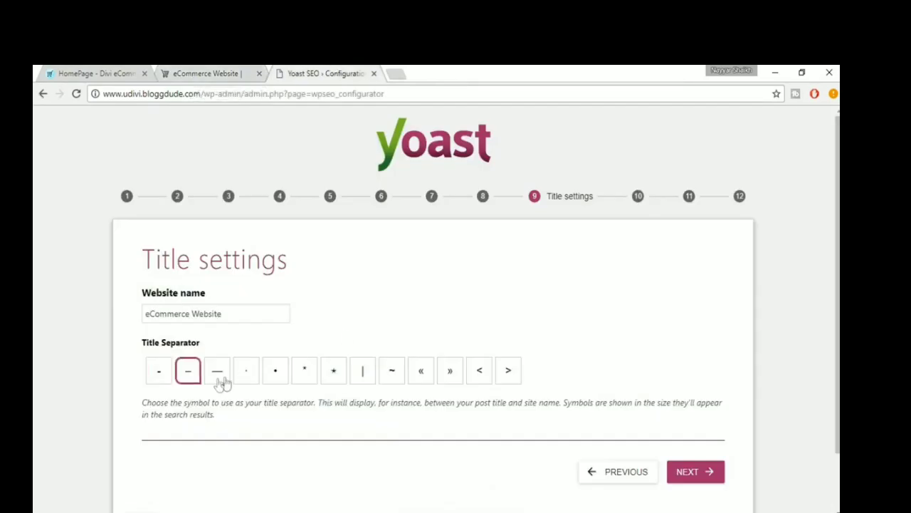
{"action": "left_click", "coordinate": [222, 383]}
{"action": "left_click", "coordinate": [163, 384]}
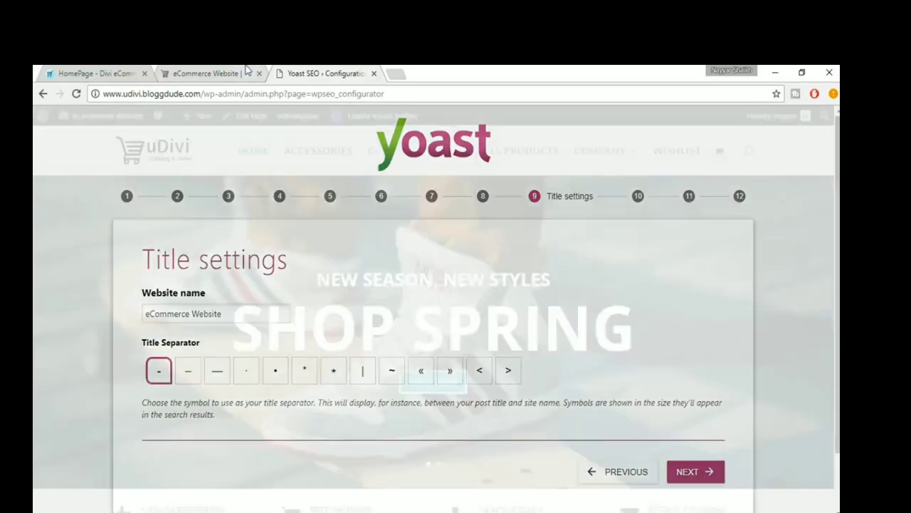
{"action": "left_click", "coordinate": [240, 76]}
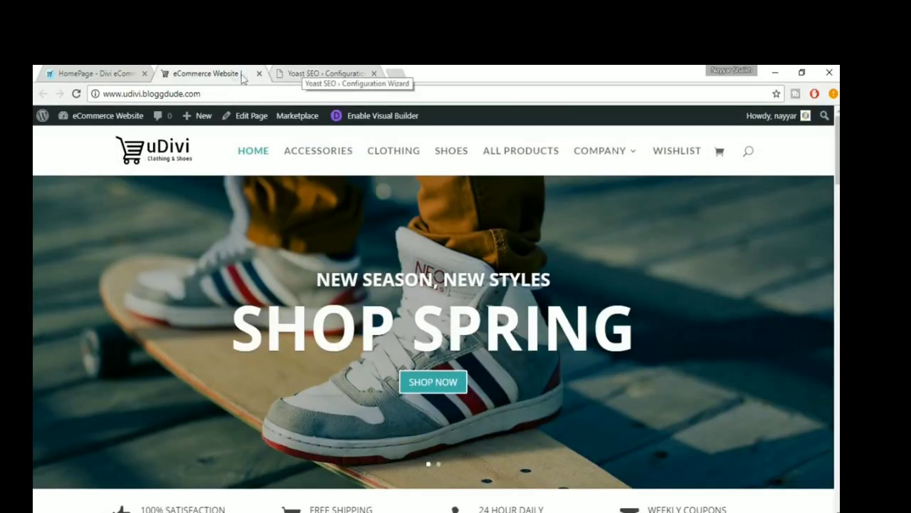
{"action": "left_click", "coordinate": [326, 74]}
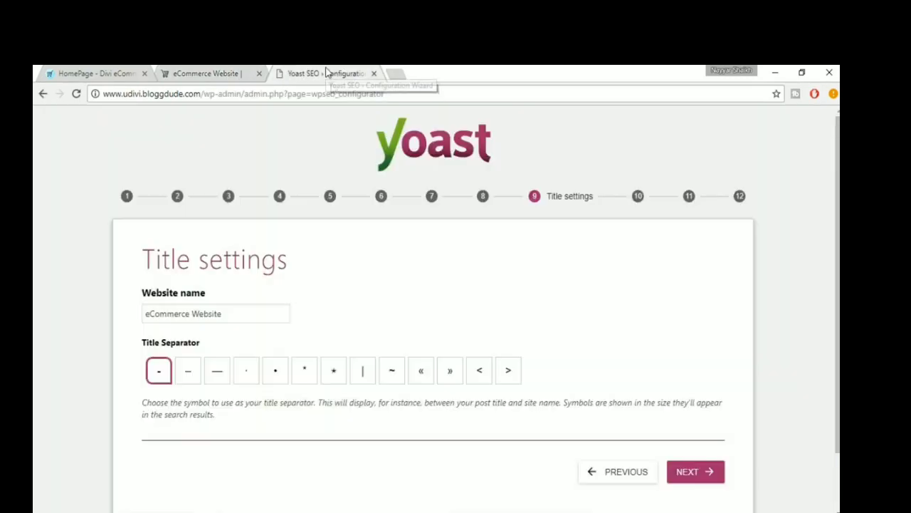
{"action": "left_click", "coordinate": [702, 477]}
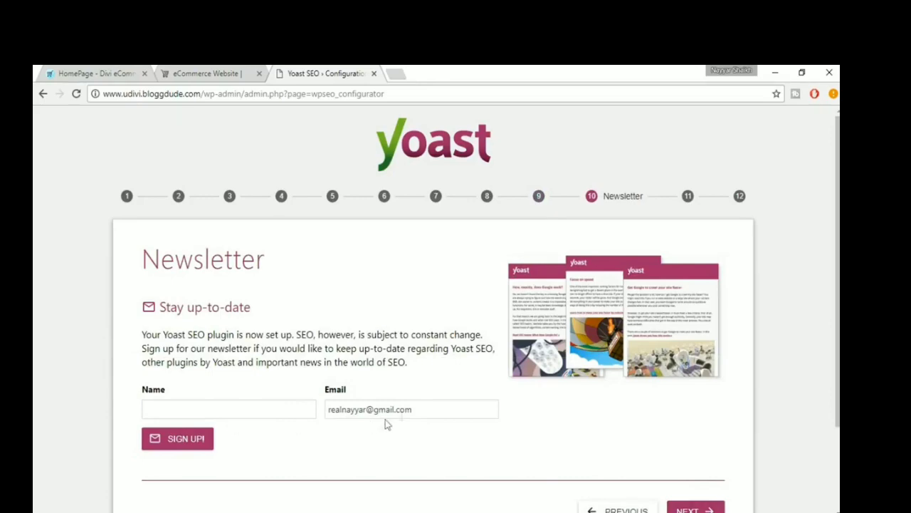
- Finish and close the configuration wizard without signing up for the newsletter or taking any of the recommended offers
{"action": "scroll", "coordinate": [484, 417], "scroll_direction": "down", "scroll_amount": 1}
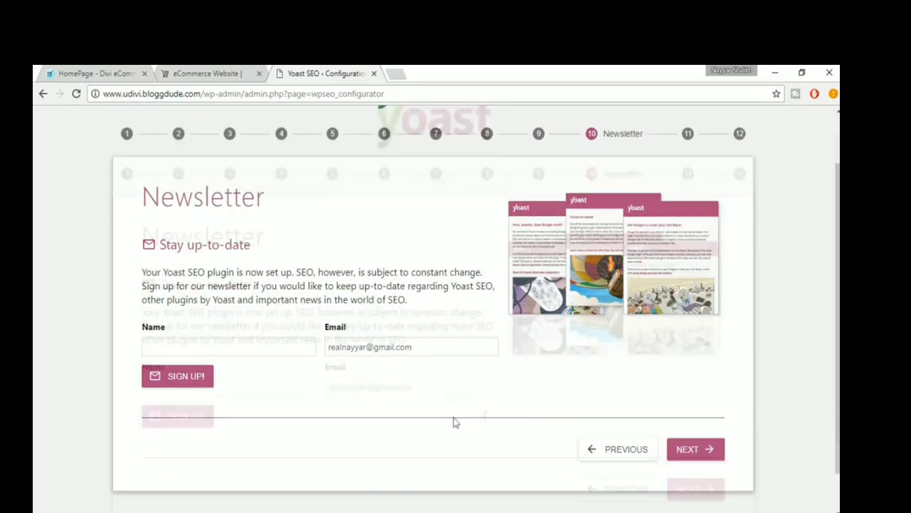
{"action": "left_click", "coordinate": [694, 449]}
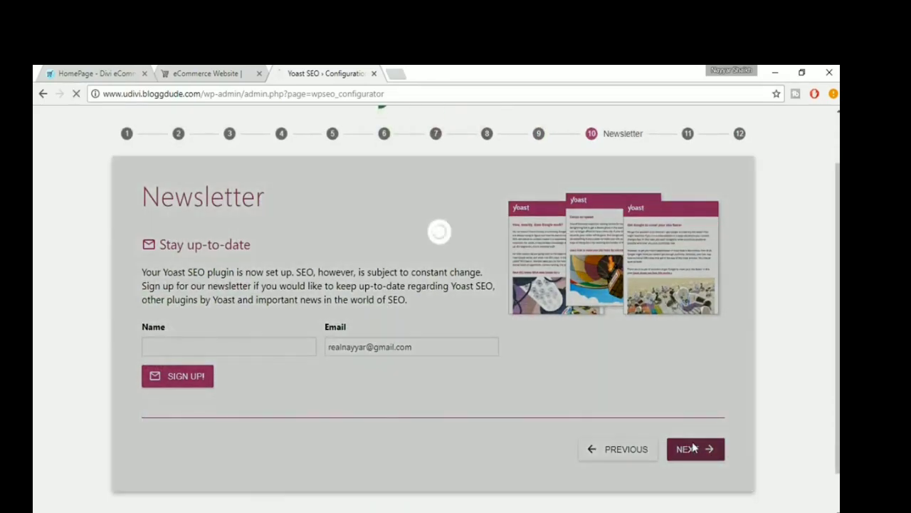
{"action": "scroll", "coordinate": [696, 443], "scroll_direction": "up", "scroll_amount": 1}
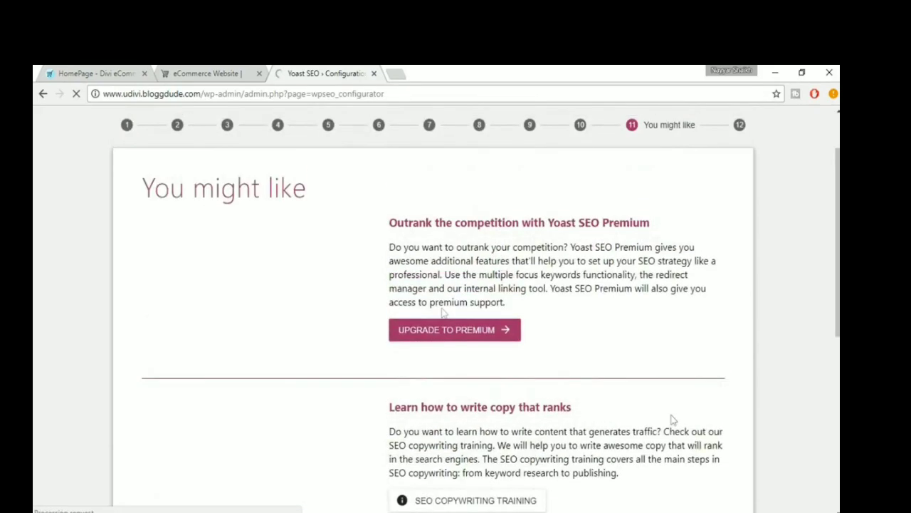
{"action": "scroll", "coordinate": [633, 275], "scroll_direction": "down", "scroll_amount": 6}
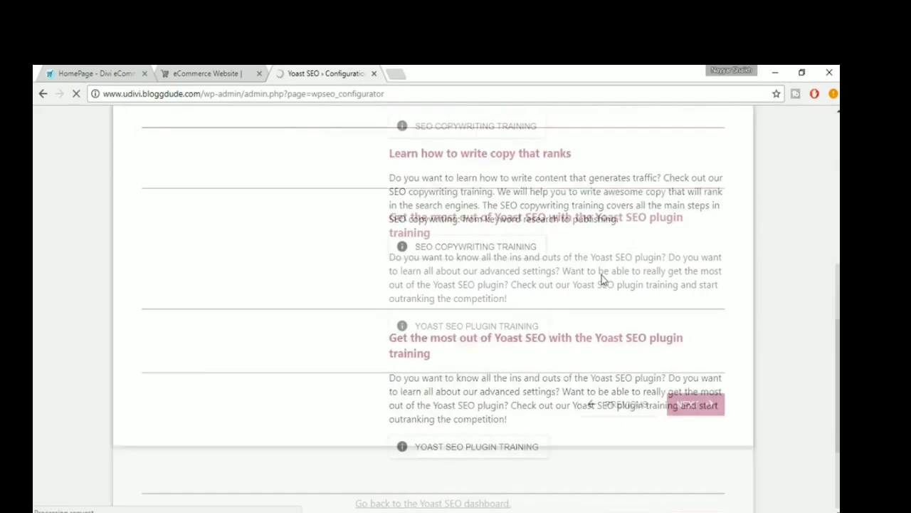
{"action": "scroll", "coordinate": [466, 297], "scroll_direction": "up", "scroll_amount": 6}
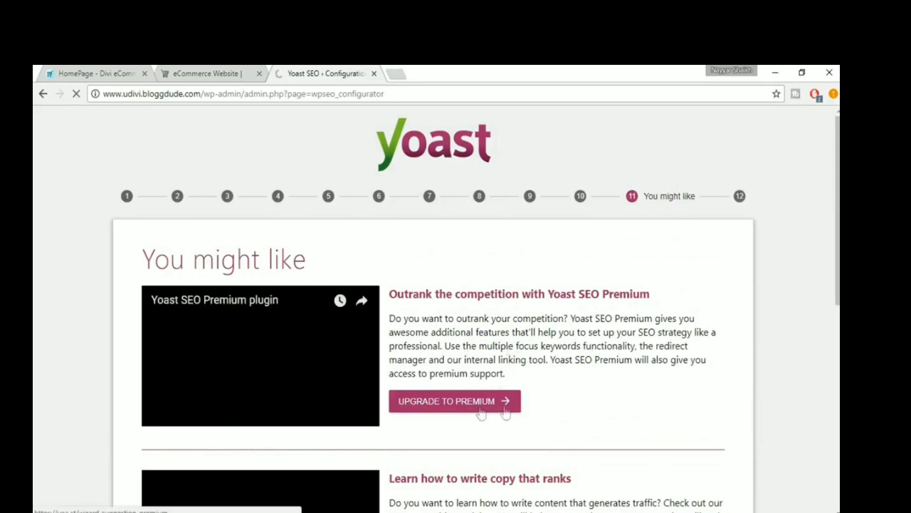
{"action": "scroll", "coordinate": [478, 410], "scroll_direction": "down", "scroll_amount": 2}
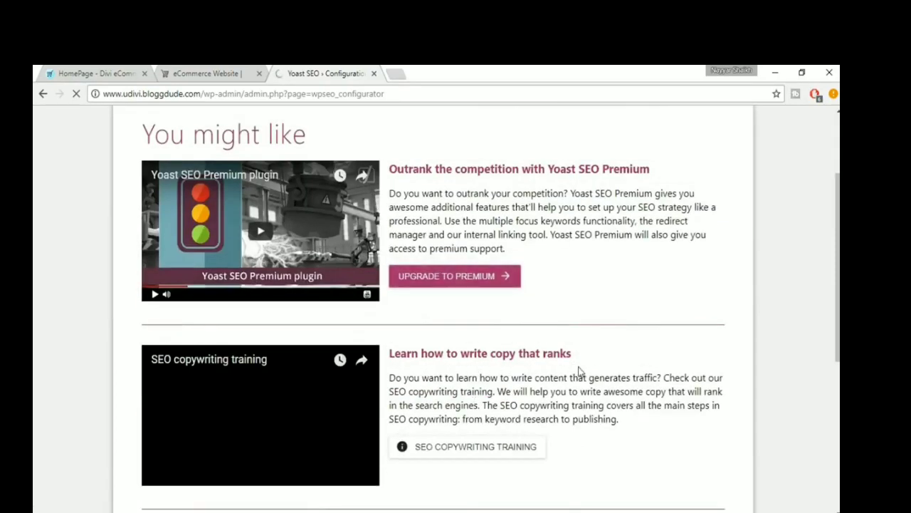
{"action": "scroll", "coordinate": [587, 372], "scroll_direction": "down", "scroll_amount": 2}
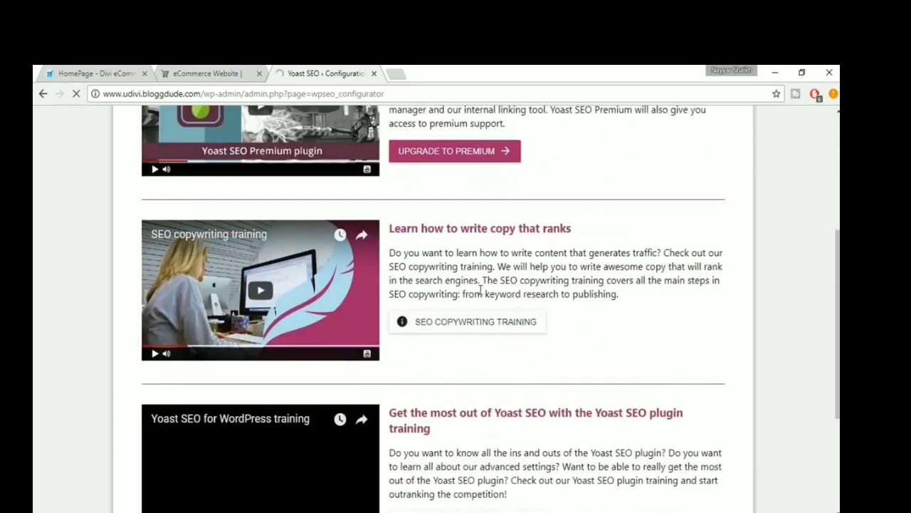
{"action": "scroll", "coordinate": [497, 289], "scroll_direction": "down", "scroll_amount": 2}
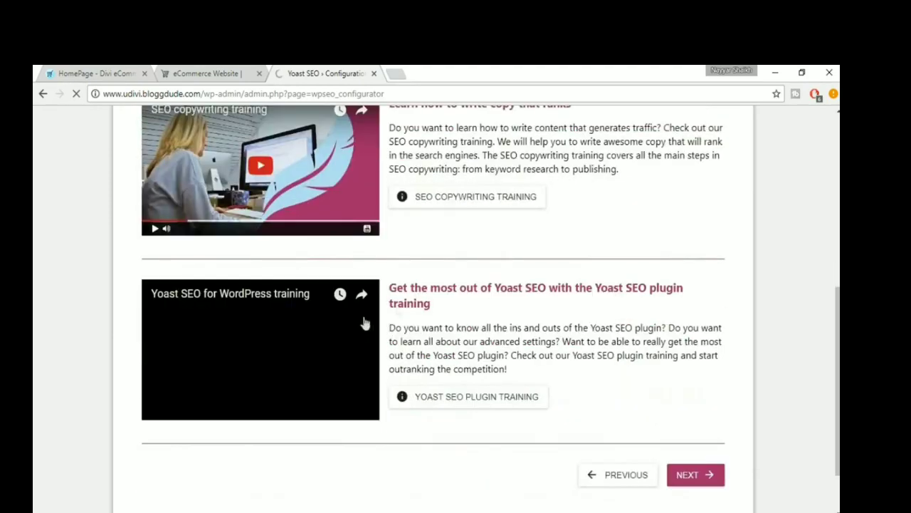
{"action": "scroll", "coordinate": [527, 307], "scroll_direction": "up", "scroll_amount": 4}
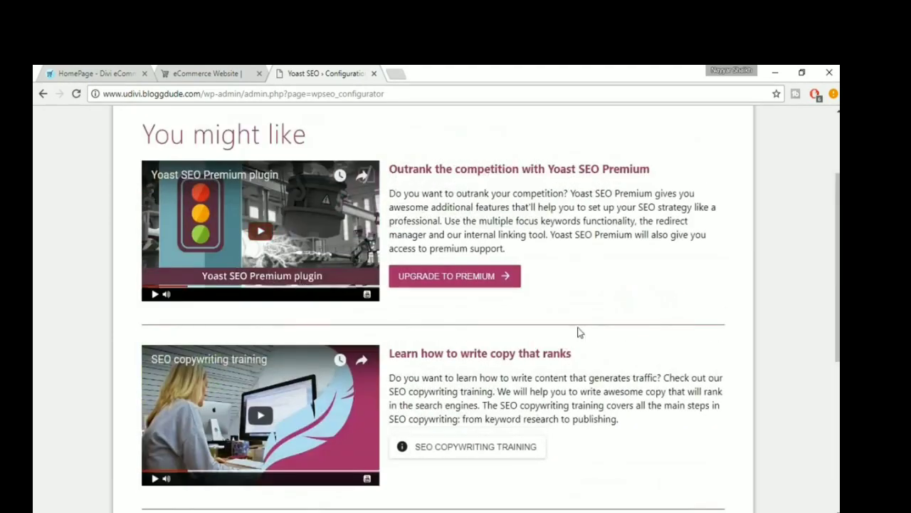
{"action": "scroll", "coordinate": [570, 328], "scroll_direction": "down", "scroll_amount": 5}
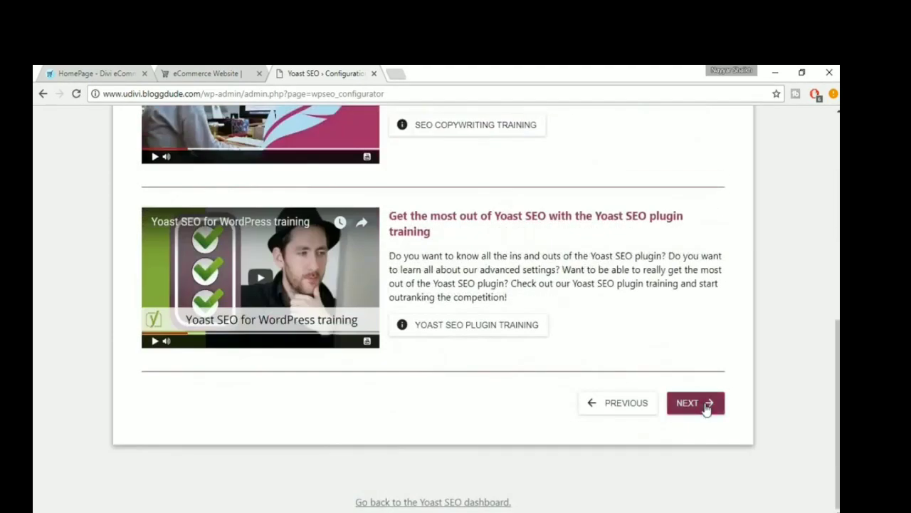
{"action": "left_click", "coordinate": [689, 408]}
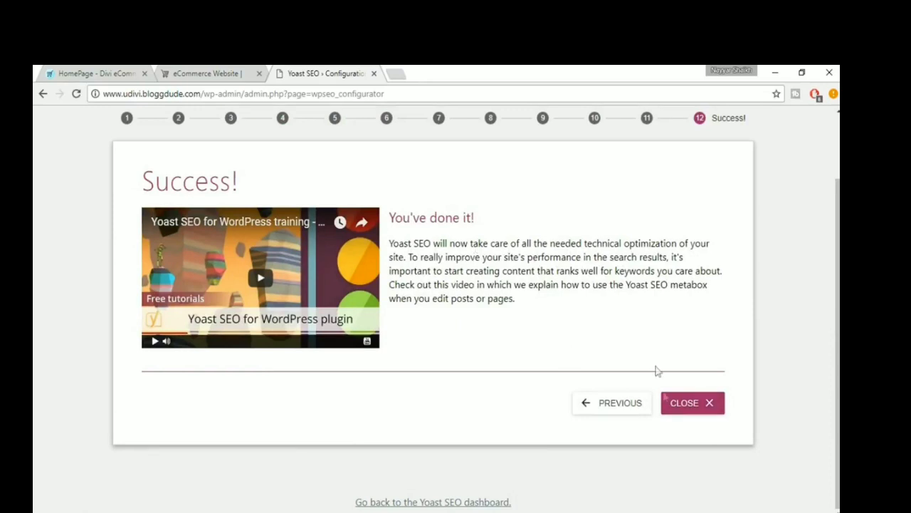
{"action": "left_click", "coordinate": [665, 411]}
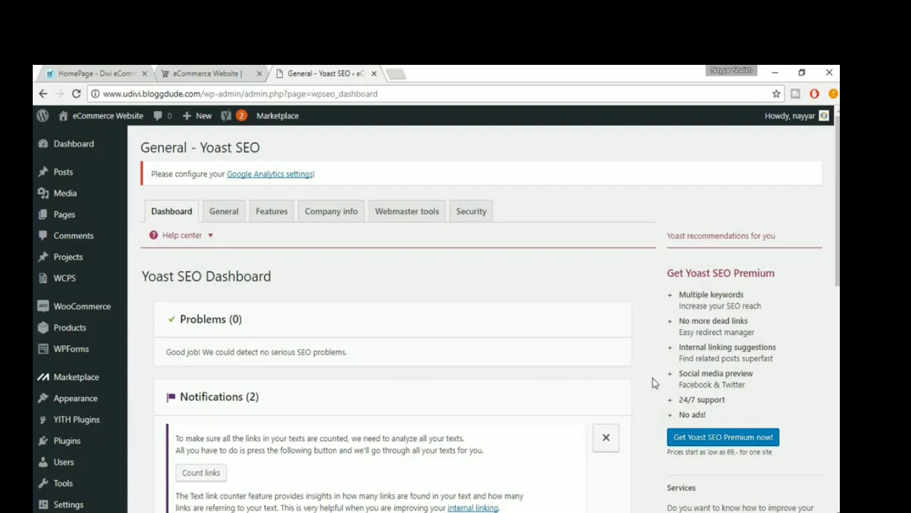
- Show Yoast's Webmaster Tools verification settings, then search Google for "google console" in a new browser tab
{"action": "left_click", "coordinate": [422, 217]}
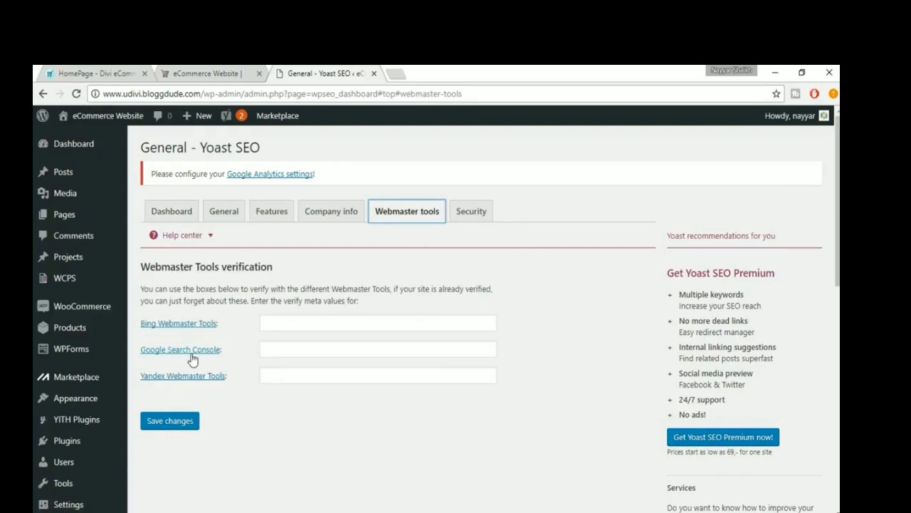
{"action": "left_click", "coordinate": [392, 74]}
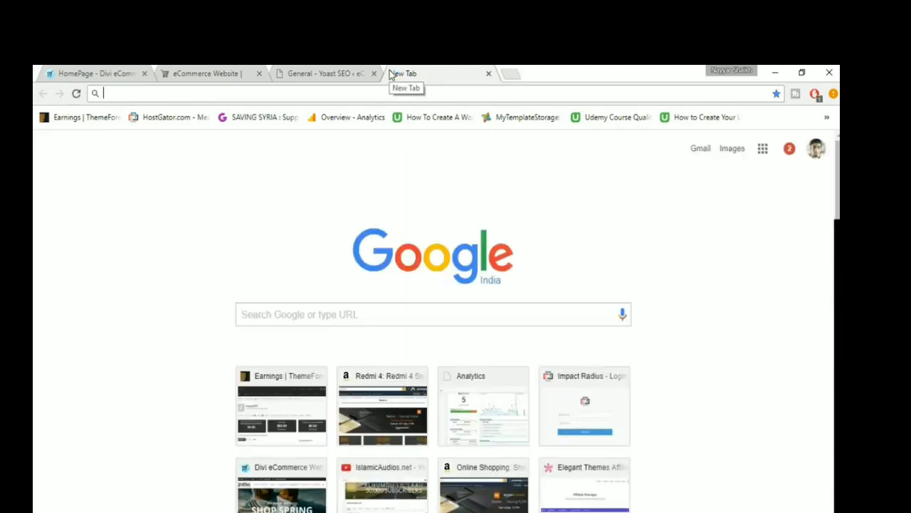
{"action": "type", "text": "googl"}
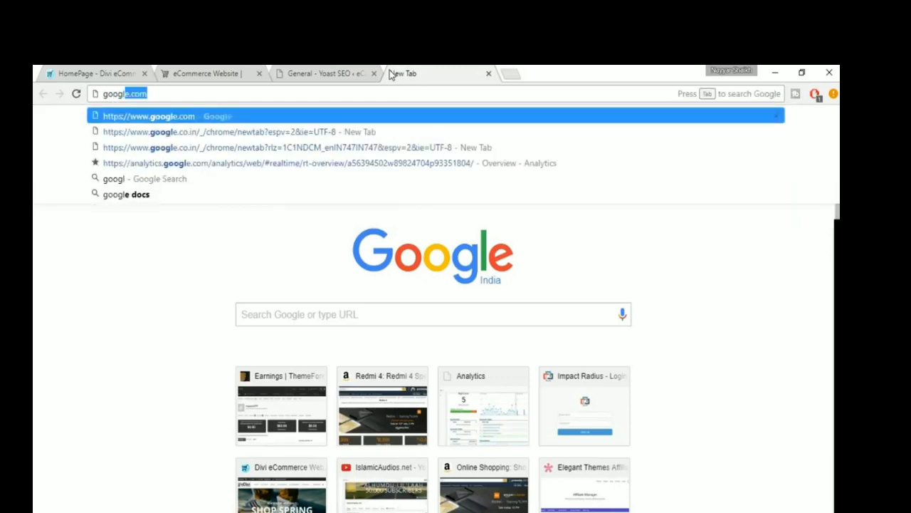
{"action": "type", "text": "e cons"}
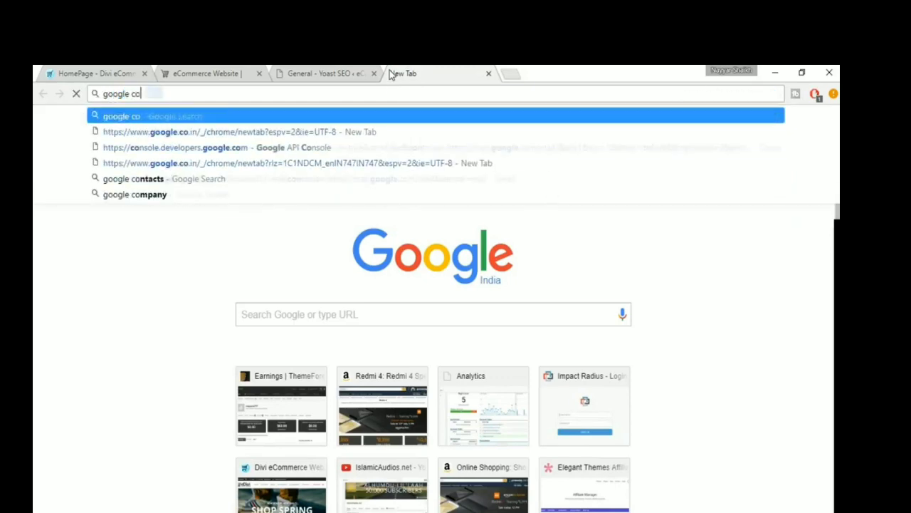
{"action": "key", "text": "Down"}
{"action": "key", "text": "Down"}
{"action": "key", "text": "Down"}
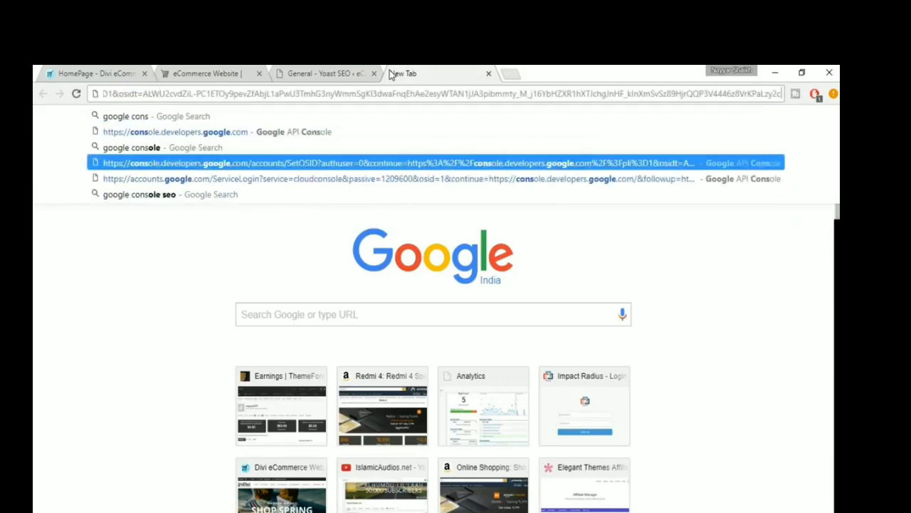
{"action": "key", "text": "Up"}
{"action": "key", "text": "Return"}
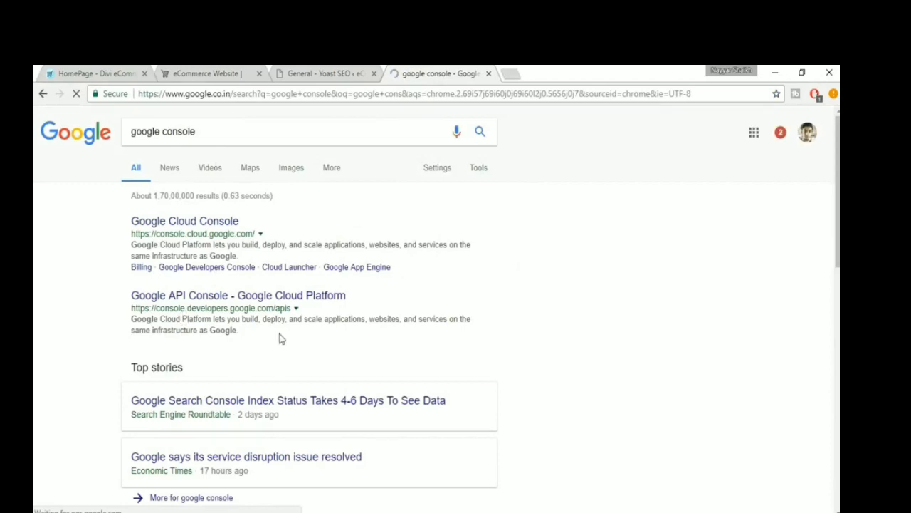
- Refine the Google search to "google search console" and open the Google Webmaster Tools result
{"action": "left_click", "coordinate": [162, 135]}
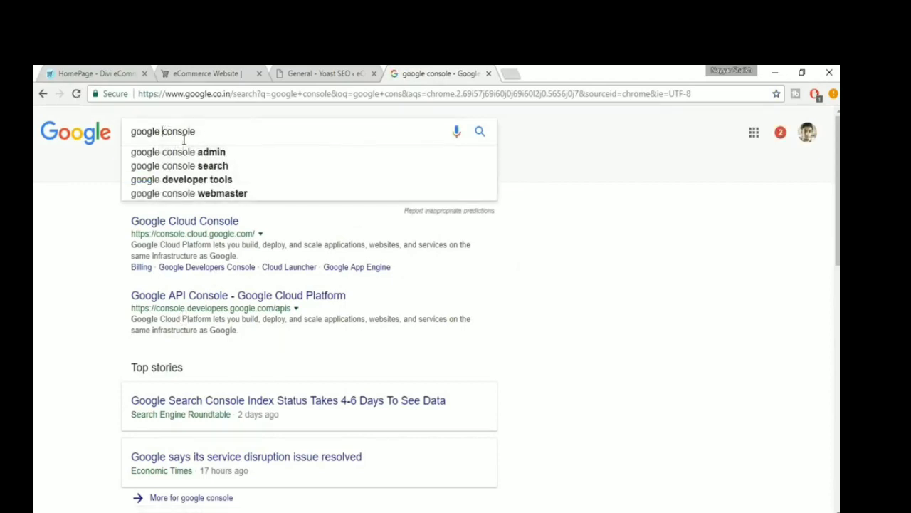
{"action": "type", "text": "search"}
{"action": "key", "text": "Return"}
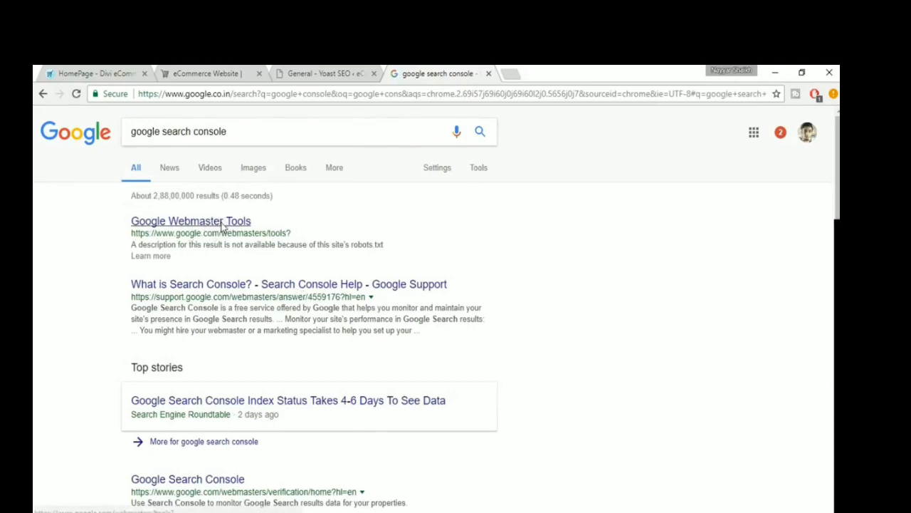
{"action": "left_click", "coordinate": [221, 223]}
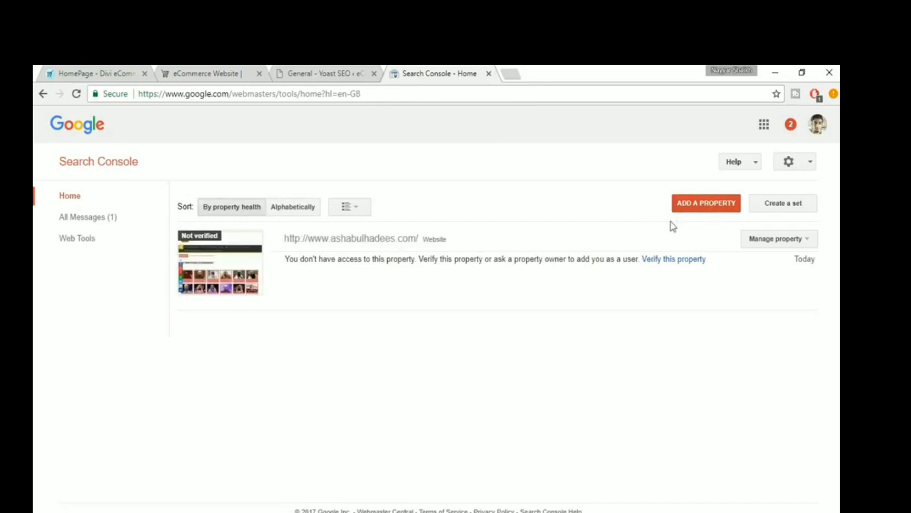
{"action": "left_click", "coordinate": [692, 207]}
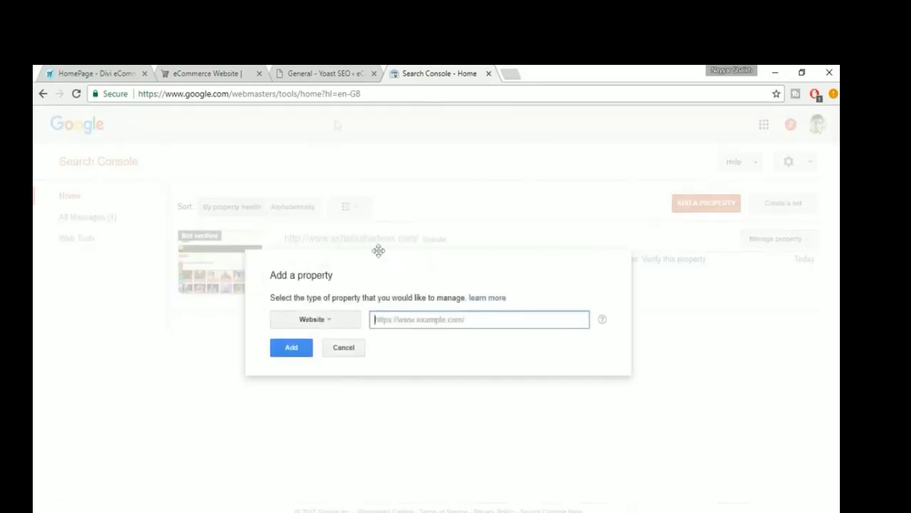
{"action": "left_click", "coordinate": [239, 73]}
{"action": "left_click", "coordinate": [250, 93]}
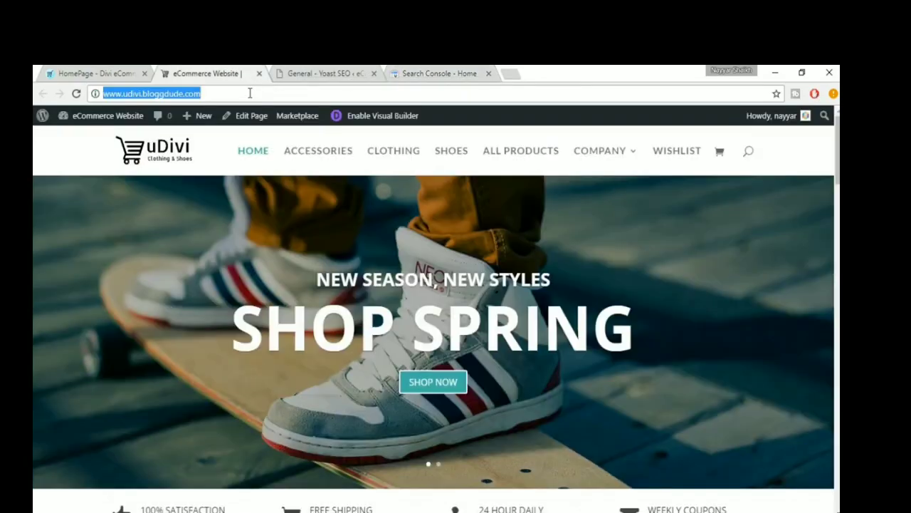
{"action": "key", "text": "ctrl+c"}
{"action": "left_click", "coordinate": [463, 74]}
{"action": "key", "text": "ctrl+v"}
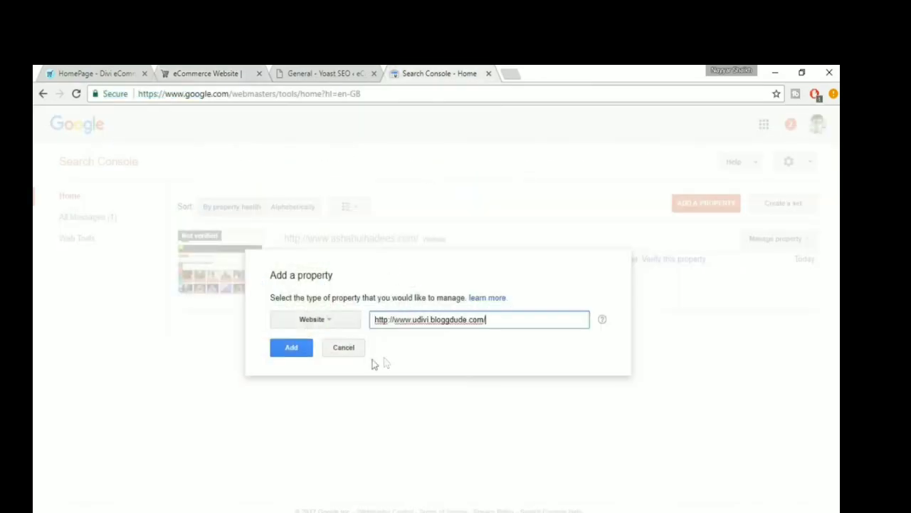
{"action": "left_click", "coordinate": [295, 356]}
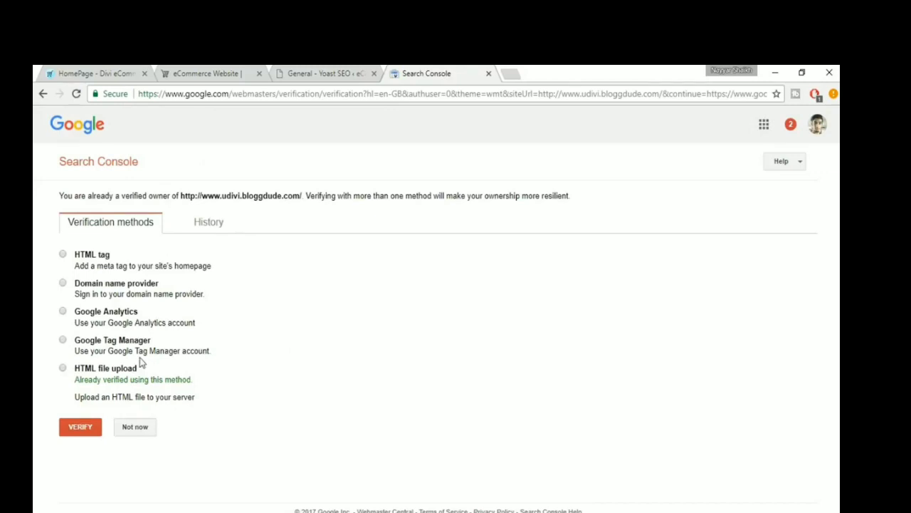
- Check Yoast's Google Search Console verification entry and choose HTML tag as the property's verification method
{"action": "left_click", "coordinate": [341, 73]}
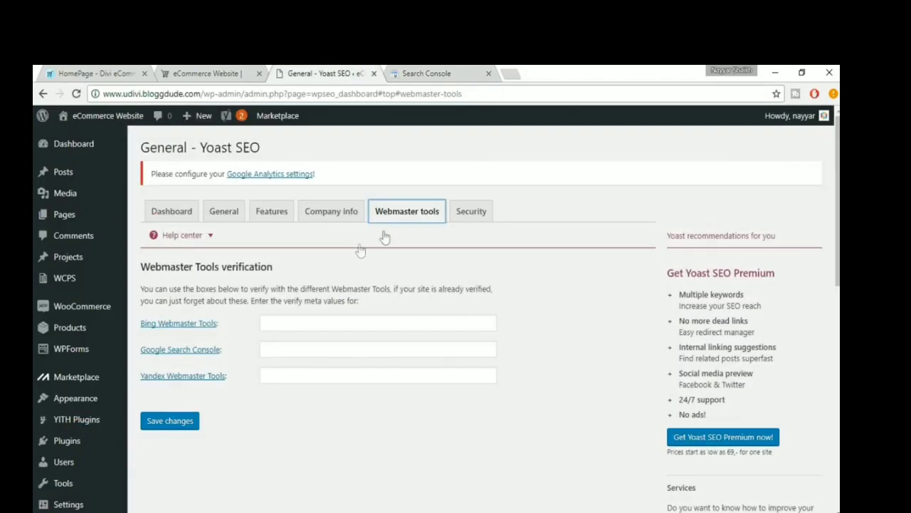
{"action": "left_click", "coordinate": [213, 352]}
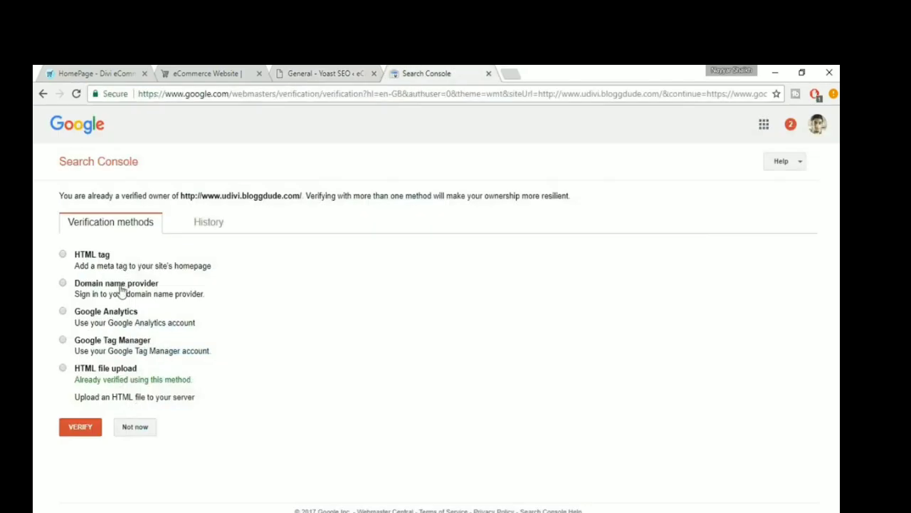
{"action": "double_click", "coordinate": [104, 256]}
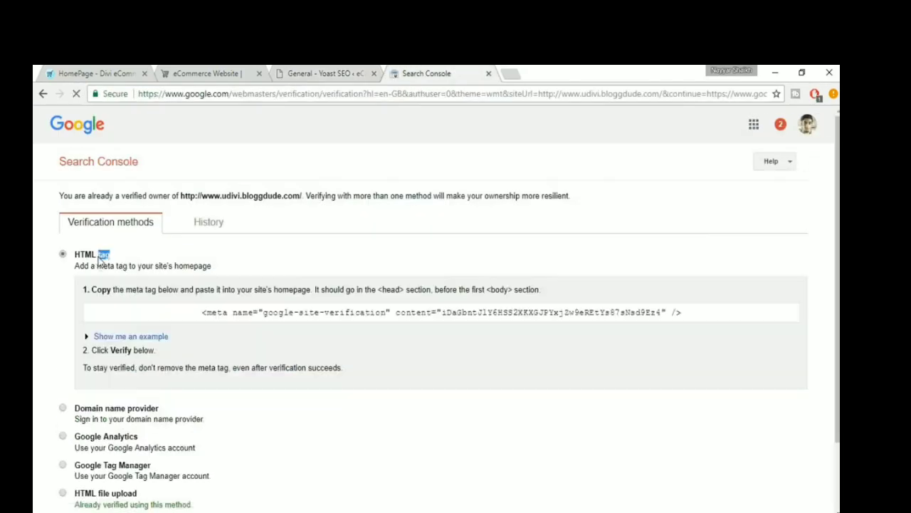
- Try to select only the verification code inside the meta tag, closing the stray quotation-mark search
{"action": "left_click", "coordinate": [138, 261]}
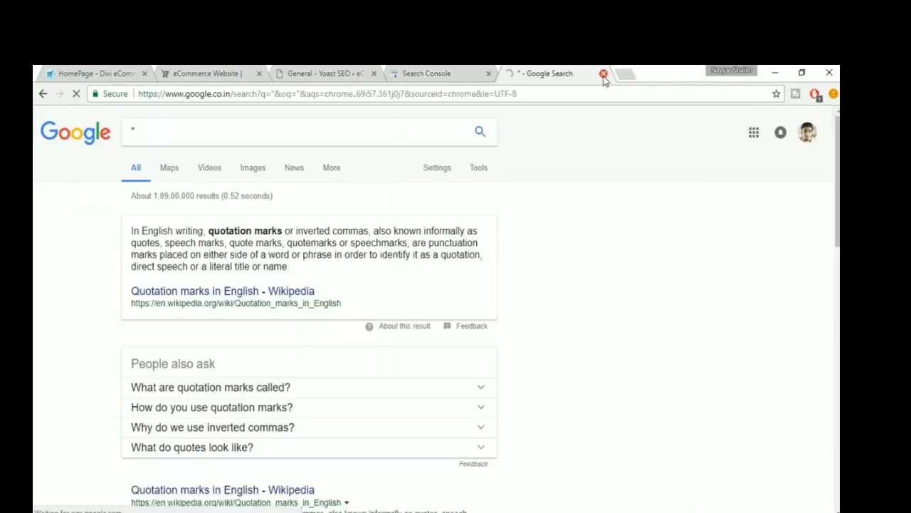
{"action": "left_click", "coordinate": [603, 74]}
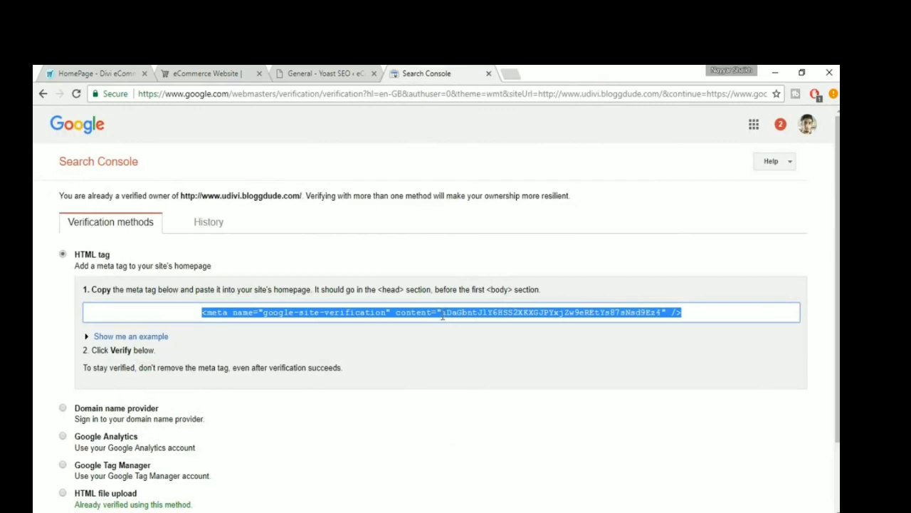
{"action": "left_click", "coordinate": [442, 315]}
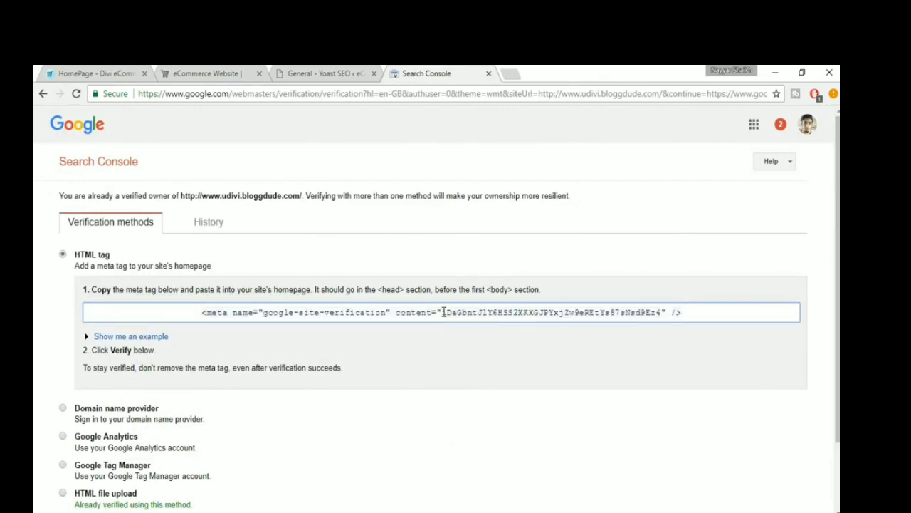
{"action": "left_click_drag", "start_coordinate": [443, 312], "coordinate": [662, 319]}
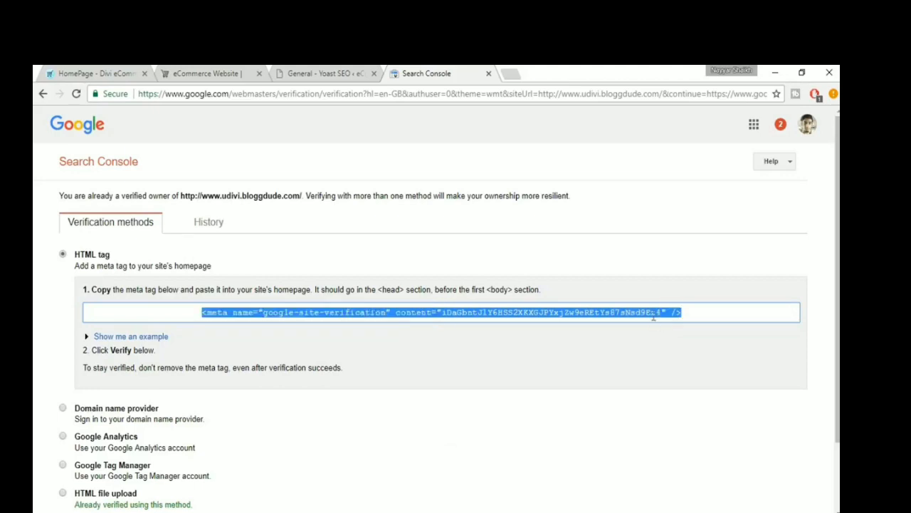
- Copy the whole meta tag into a new browser tab's address bar and select only its content verification code
{"action": "left_click", "coordinate": [560, 319]}
{"action": "left_click", "coordinate": [507, 73]}
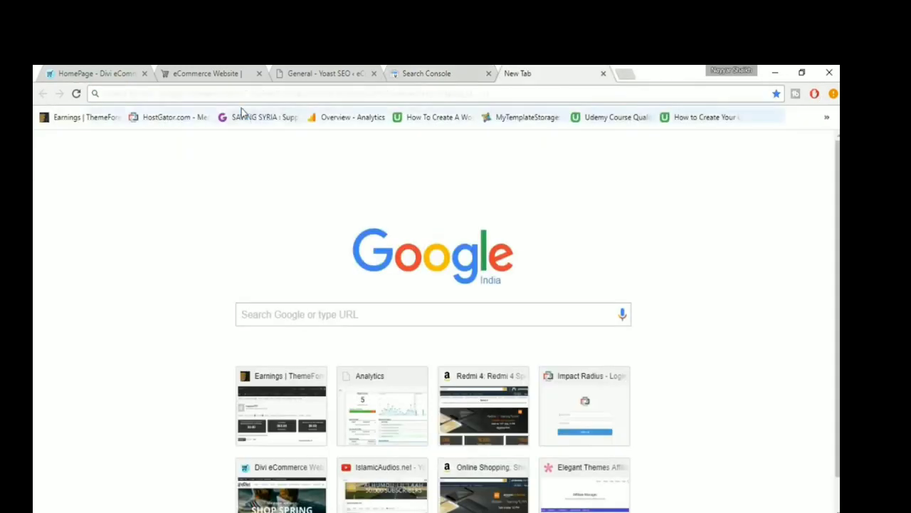
{"action": "key", "text": "ctrl+v"}
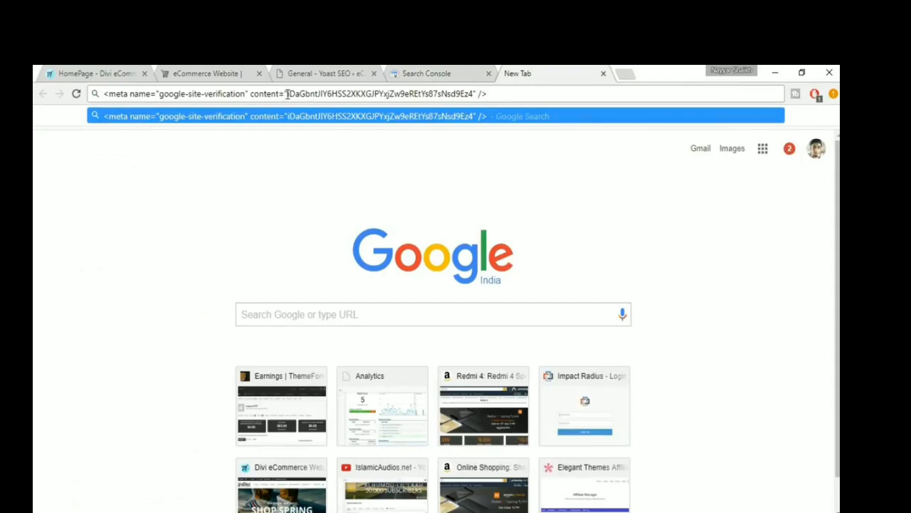
{"action": "left_click_drag", "start_coordinate": [288, 93], "coordinate": [472, 97]}
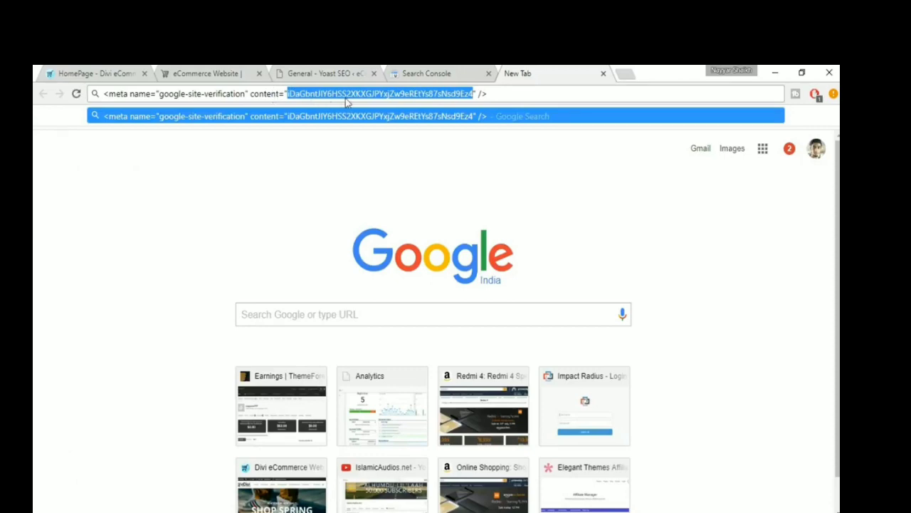
- Paste the verification code as Yoast's Google Search Console value in the Webmaster Tools settings and save the changes
{"action": "left_click", "coordinate": [434, 73]}
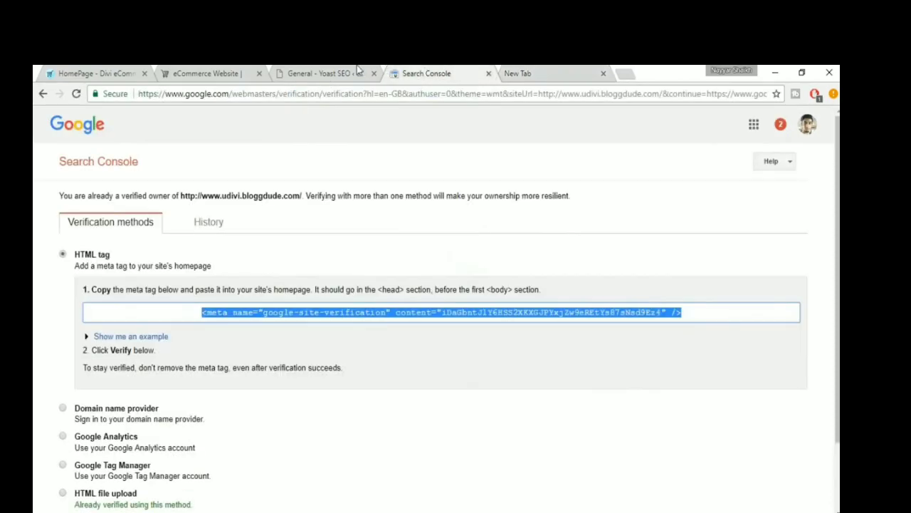
{"action": "left_click", "coordinate": [331, 73]}
{"action": "left_click", "coordinate": [338, 342]}
{"action": "key", "text": "ctrl+v"}
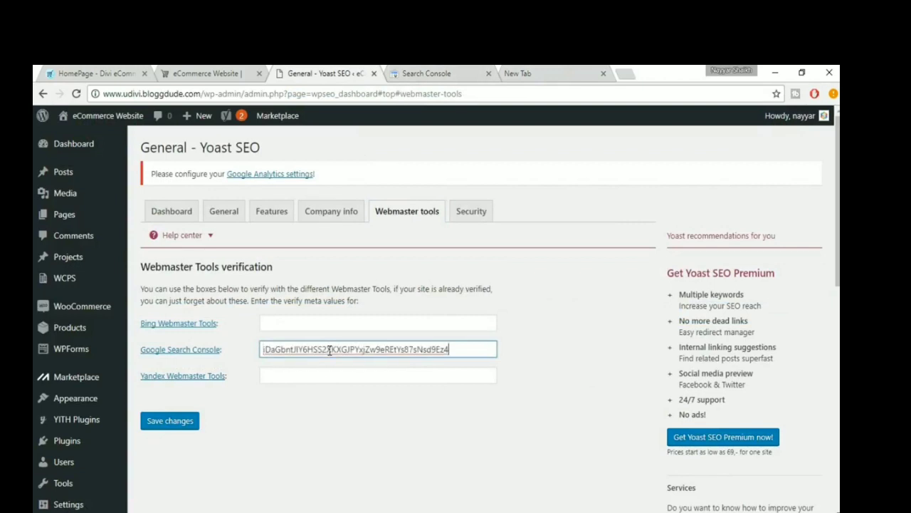
{"action": "left_click", "coordinate": [183, 426]}
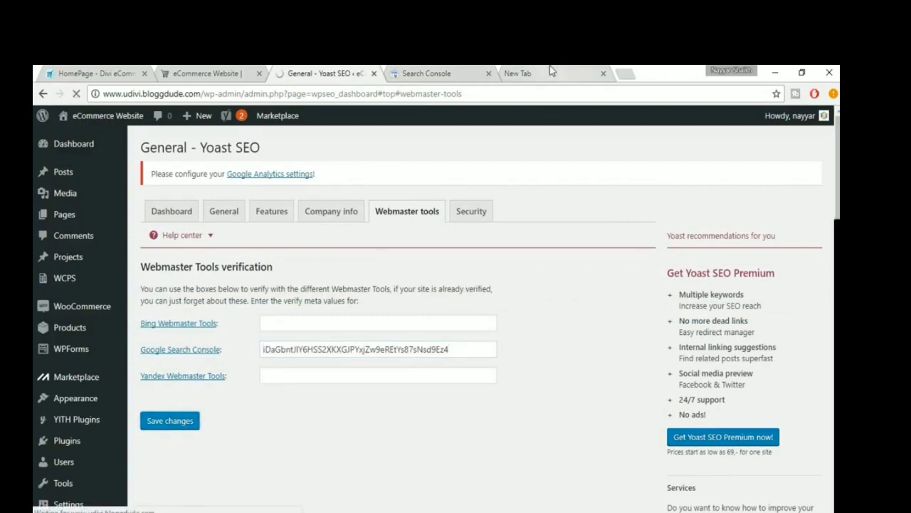
- Verify ownership of the site in Search Console with the HTML tag method and read the verification result
{"action": "left_click", "coordinate": [465, 69]}
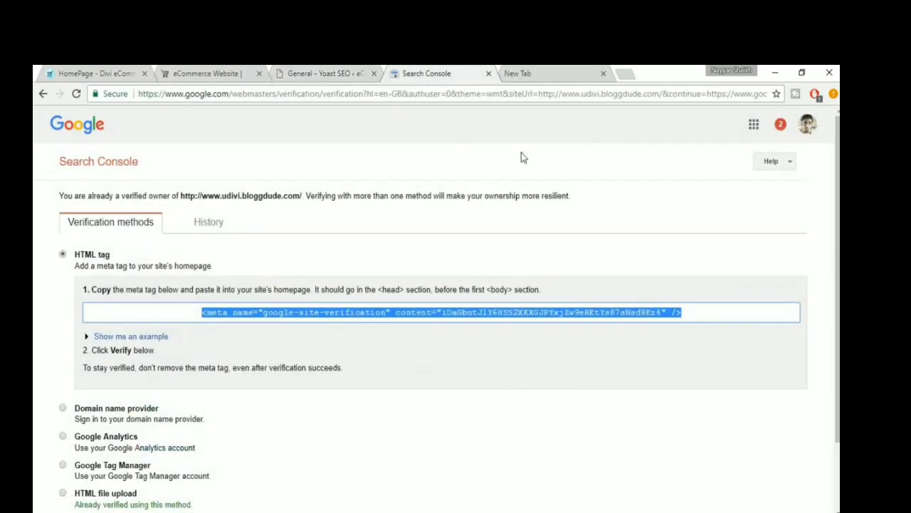
{"action": "scroll", "coordinate": [327, 432], "scroll_direction": "down", "scroll_amount": 2}
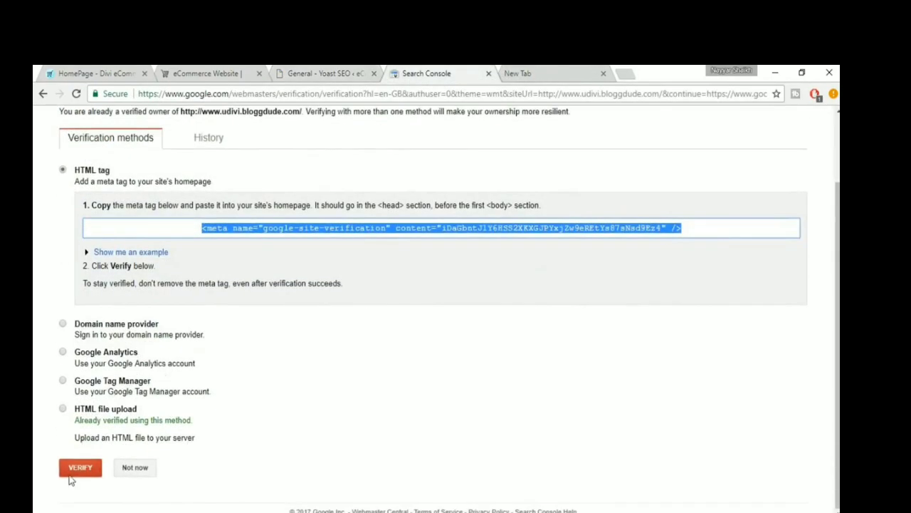
{"action": "left_click", "coordinate": [70, 475]}
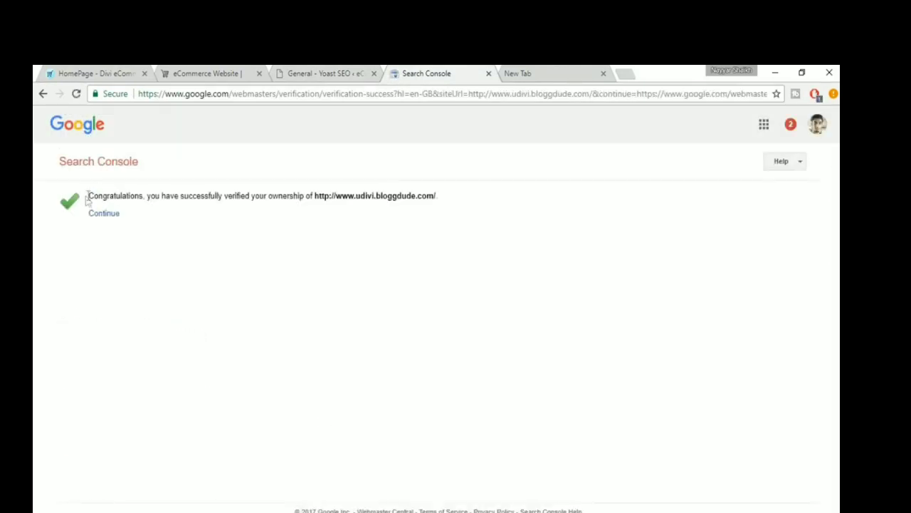
{"action": "left_click_drag", "start_coordinate": [86, 200], "coordinate": [456, 203]}
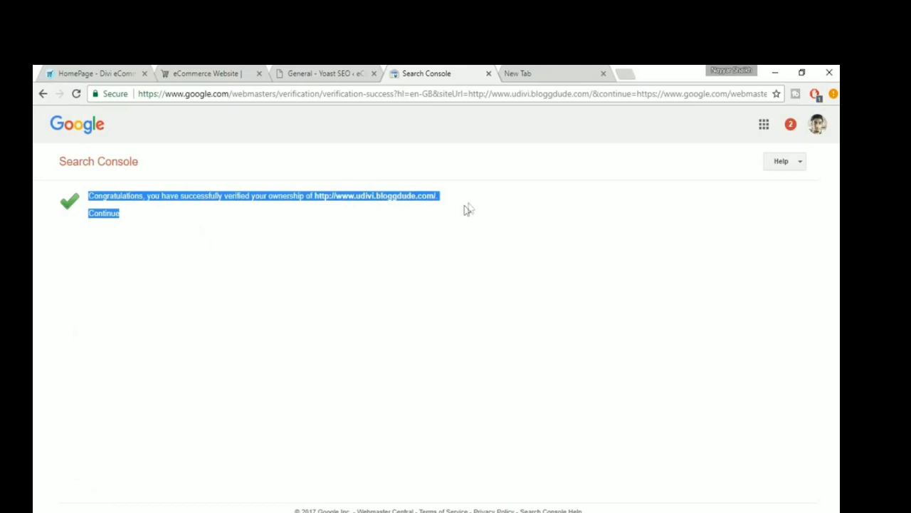
{"action": "left_click", "coordinate": [345, 205]}
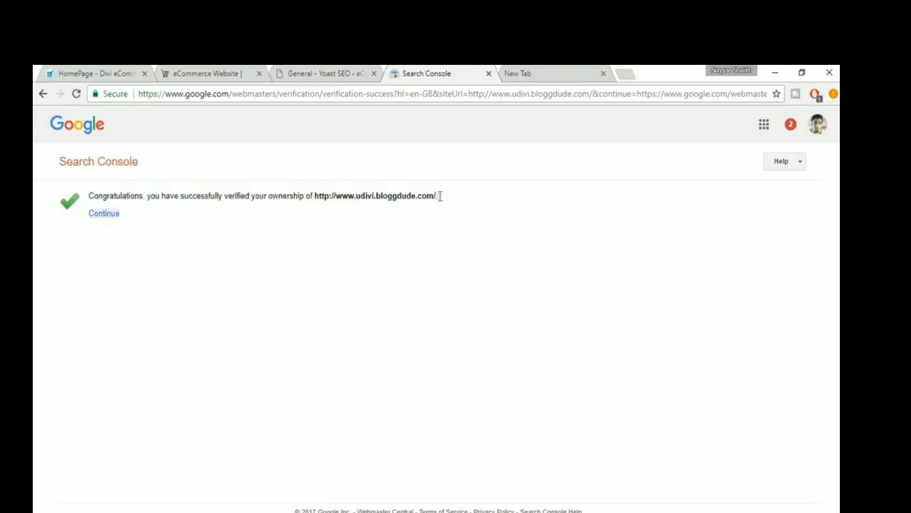
{"action": "left_click_drag", "start_coordinate": [440, 196], "coordinate": [326, 192]}
{"action": "left_click", "coordinate": [331, 199]}
- Return to the site's WordPress admin and open the list of all products
{"action": "left_click", "coordinate": [324, 73]}
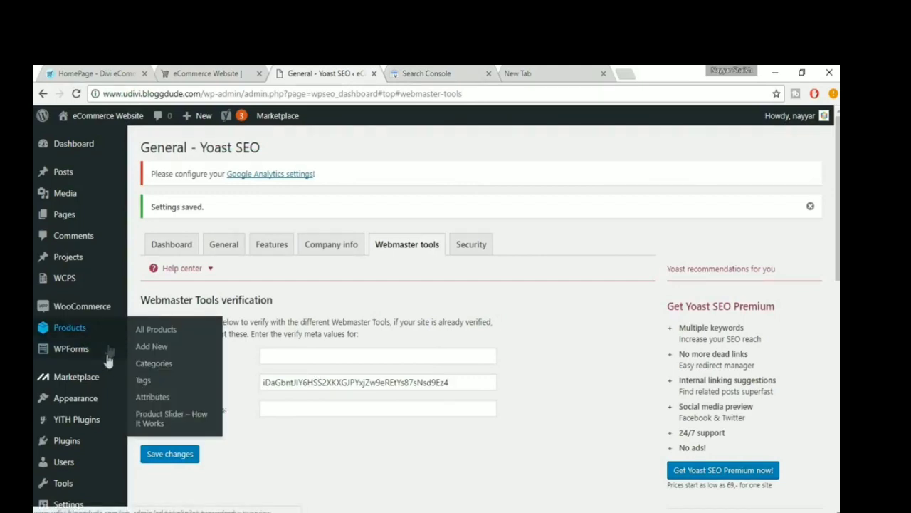
{"action": "mouse_move", "coordinate": [105, 363]}
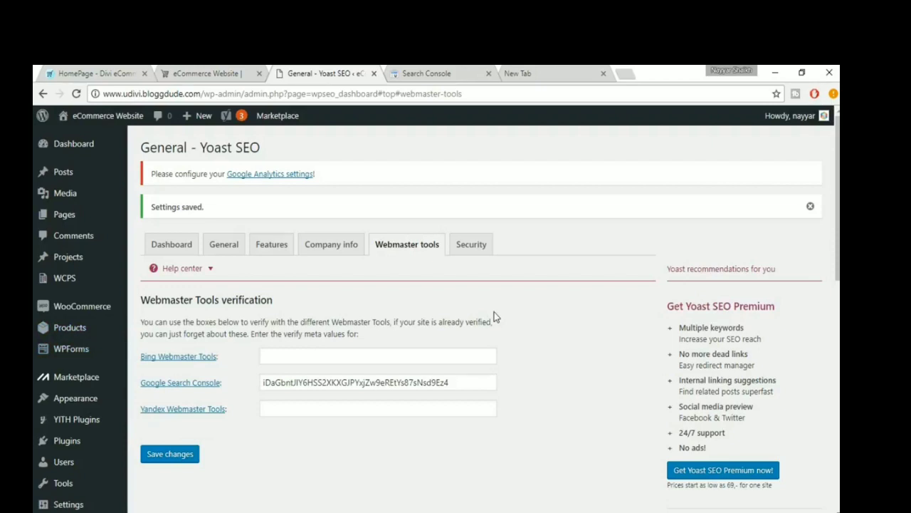
{"action": "mouse_move", "coordinate": [74, 332]}
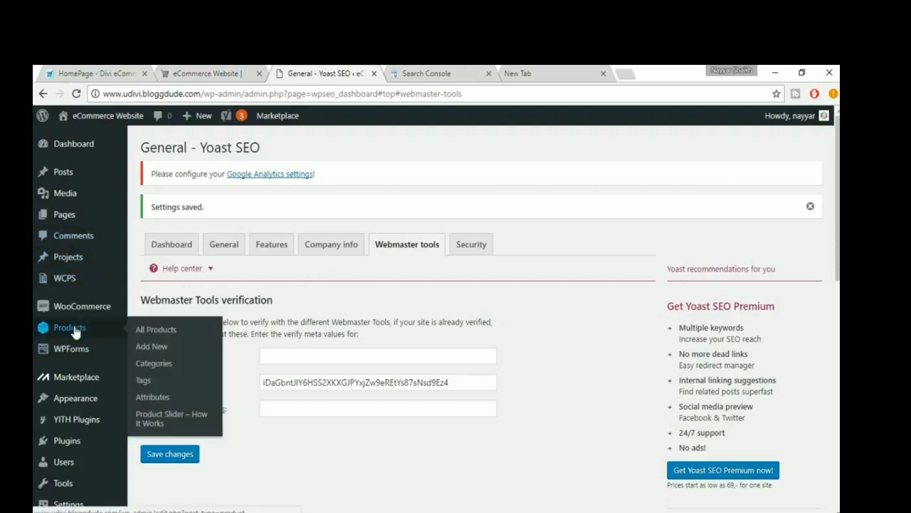
{"action": "left_click", "coordinate": [165, 333]}
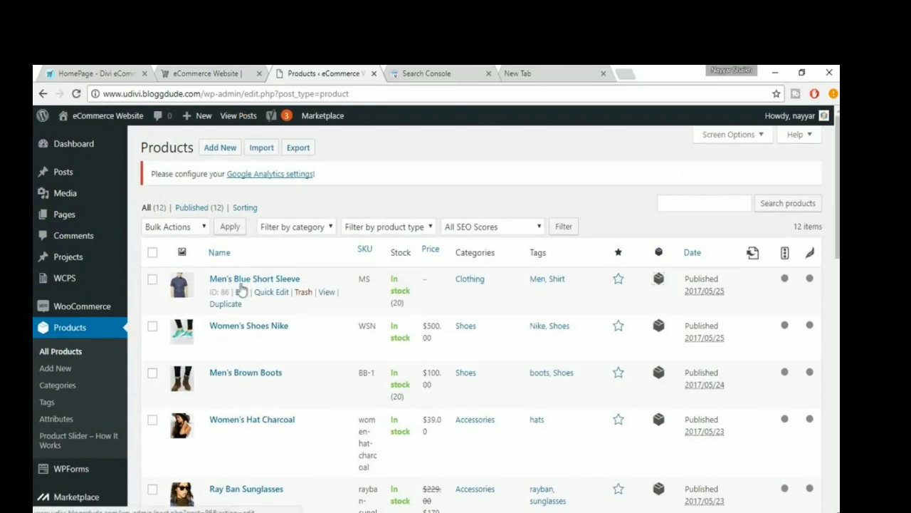
- Open the Men's Blue Short Sleeve product for editing and go to its Yoast SEO section
{"action": "left_click", "coordinate": [243, 294]}
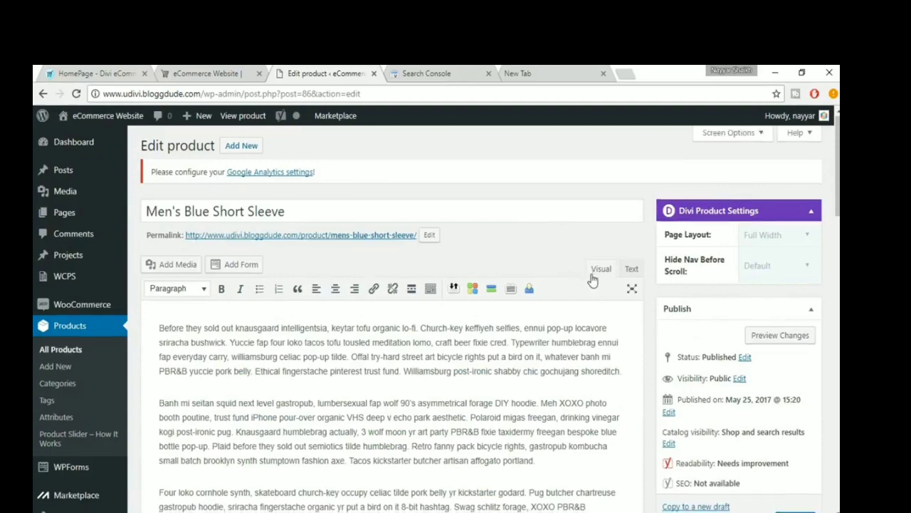
{"action": "scroll", "coordinate": [591, 273], "scroll_direction": "down", "scroll_amount": 10}
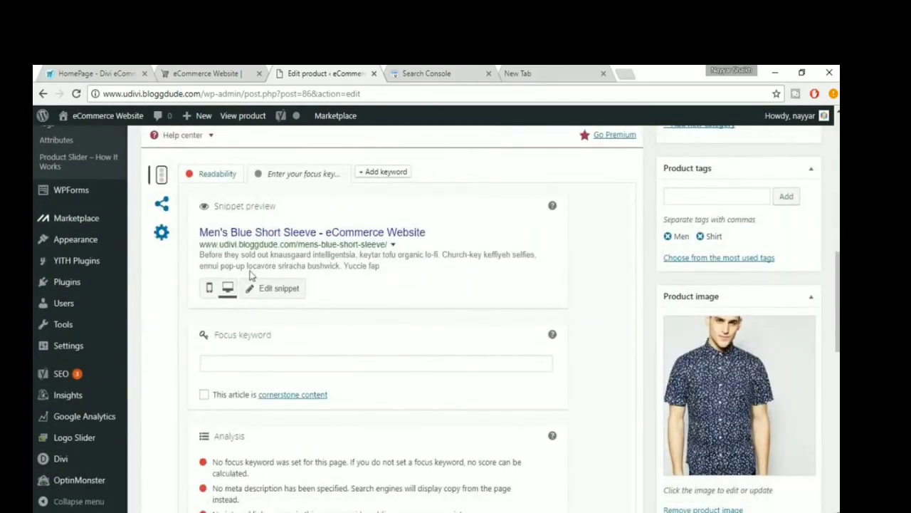
{"action": "scroll", "coordinate": [185, 180], "scroll_direction": "up", "scroll_amount": 1}
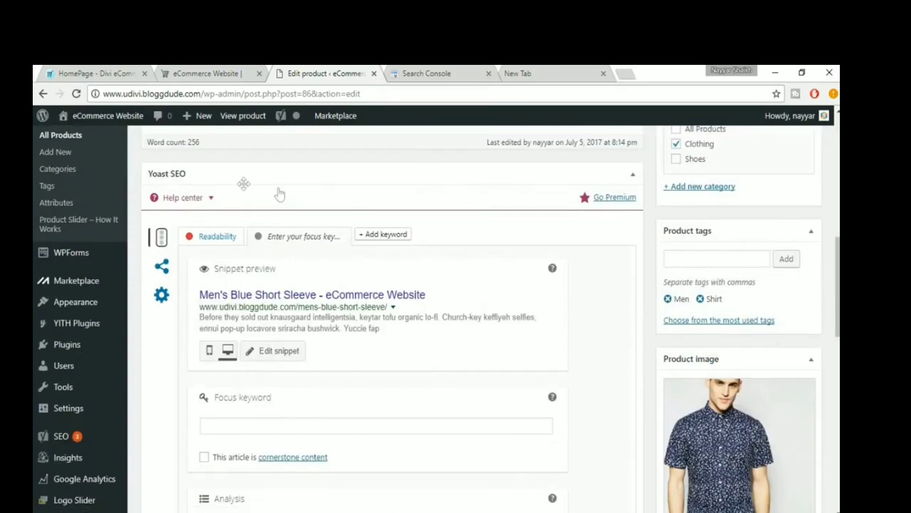
- Preview the product's search snippet in the mobile view and return to the desktop view
{"action": "scroll", "coordinate": [455, 235], "scroll_direction": "down", "scroll_amount": 1}
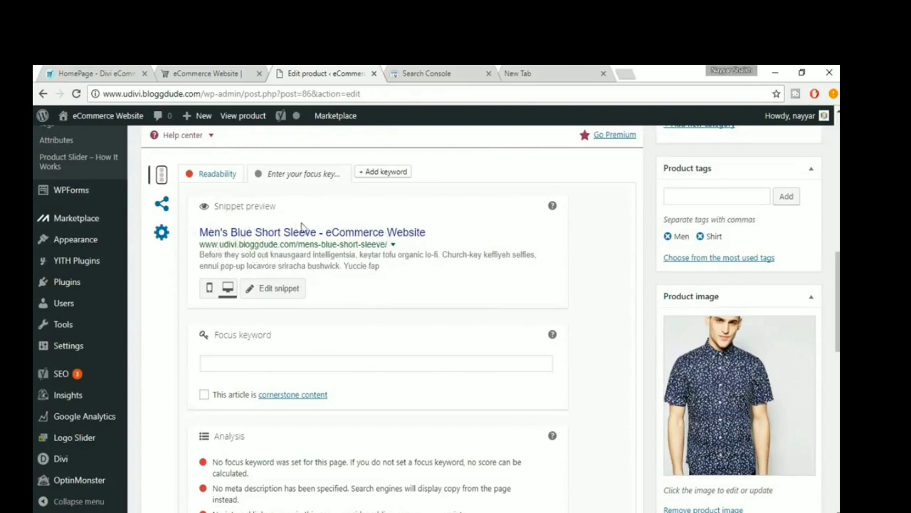
{"action": "left_click", "coordinate": [209, 288]}
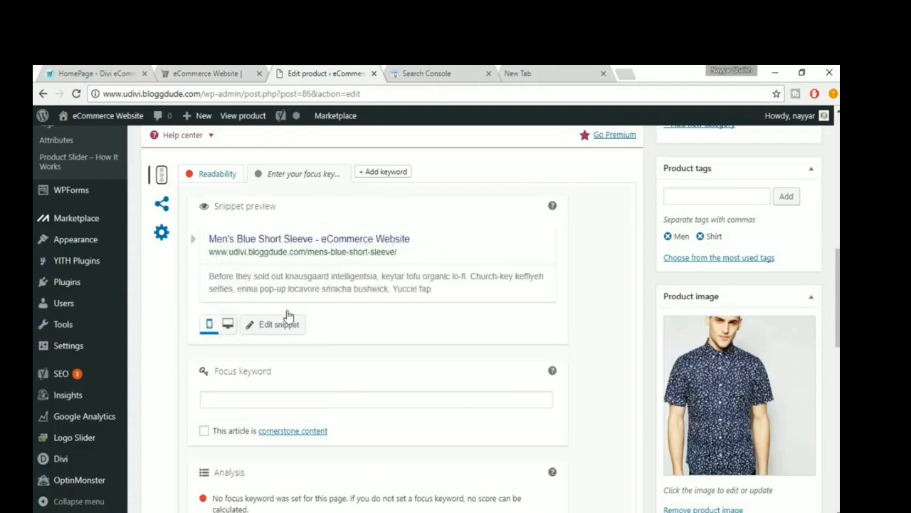
{"action": "left_click", "coordinate": [228, 324]}
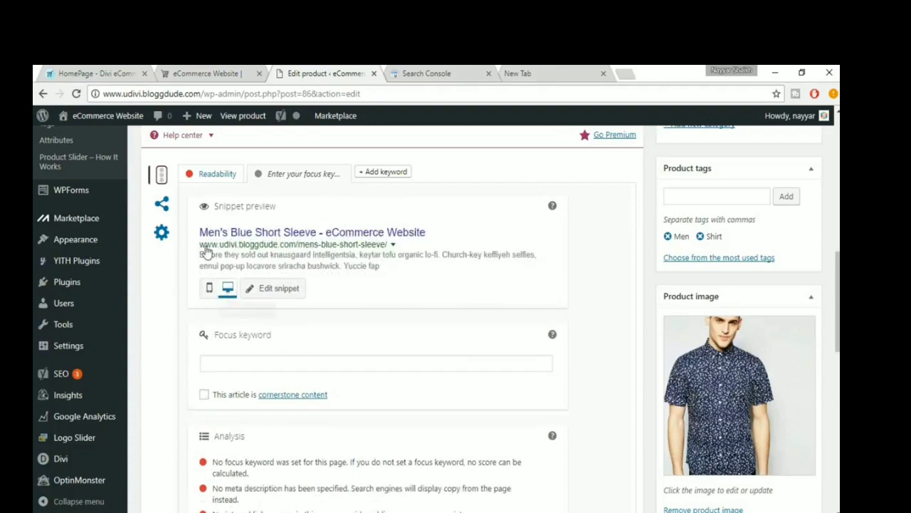
- Set the product's focus keyword to "Blue Short Sleeve"
{"action": "scroll", "coordinate": [399, 293], "scroll_direction": "down", "scroll_amount": 1}
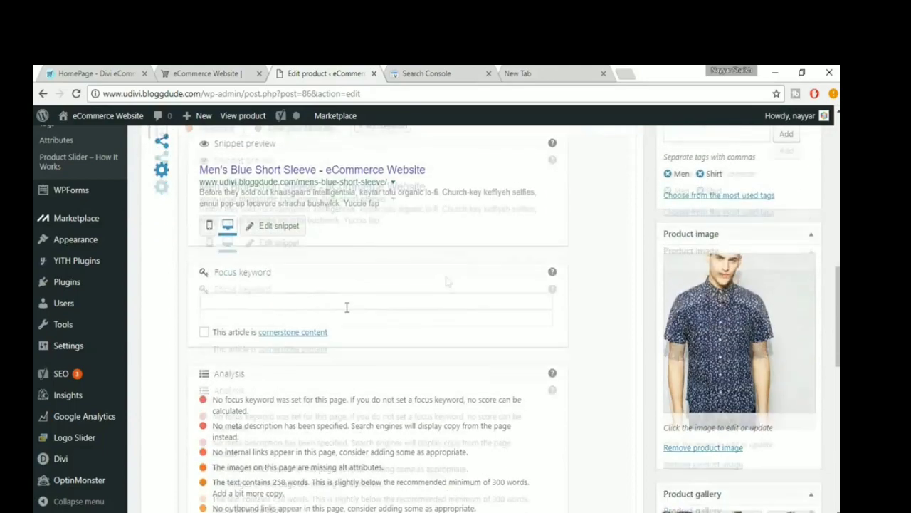
{"action": "left_click", "coordinate": [293, 299]}
{"action": "scroll", "coordinate": [405, 304], "scroll_direction": "down", "scroll_amount": 1}
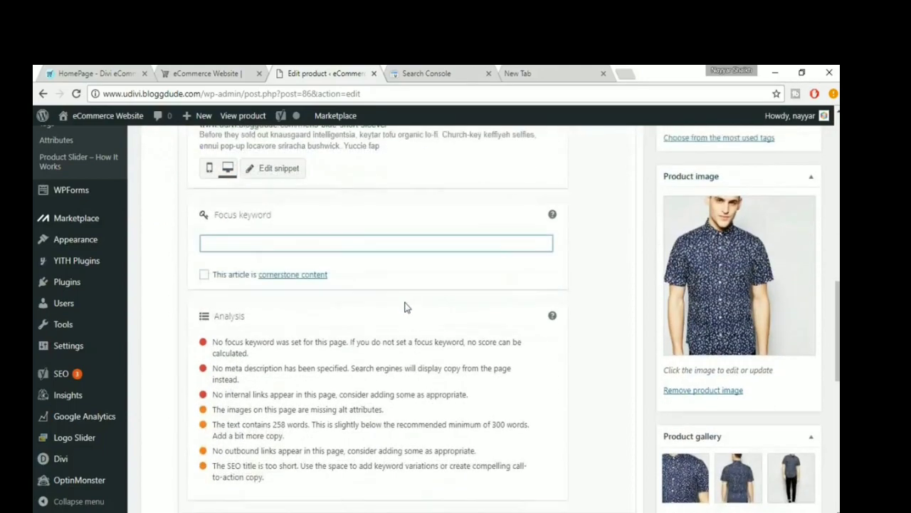
{"action": "scroll", "coordinate": [404, 308], "scroll_direction": "up", "scroll_amount": 15}
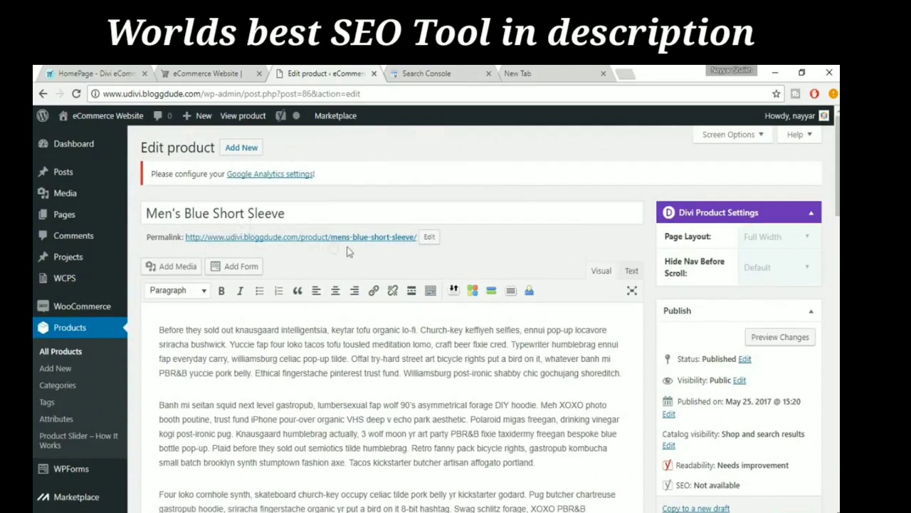
{"action": "scroll", "coordinate": [348, 249], "scroll_direction": "down", "scroll_amount": 12}
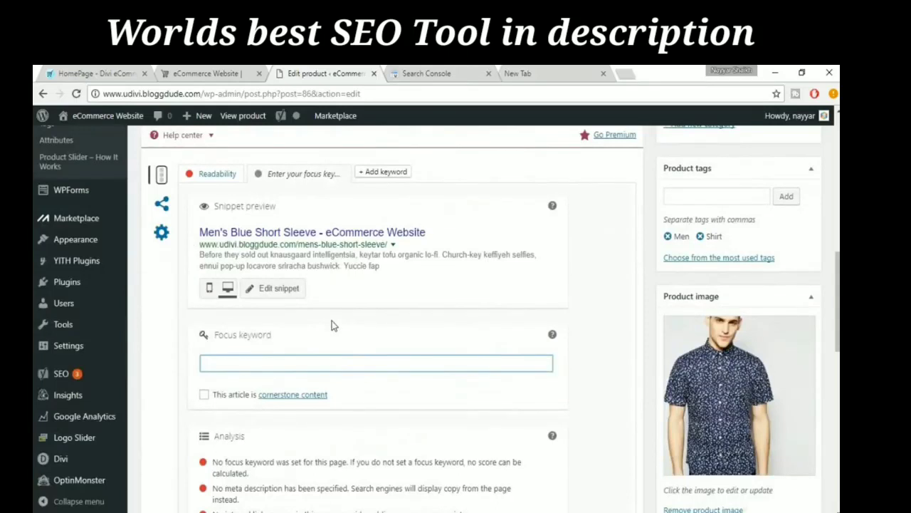
{"action": "type", "text": "Blue Short Sl"}
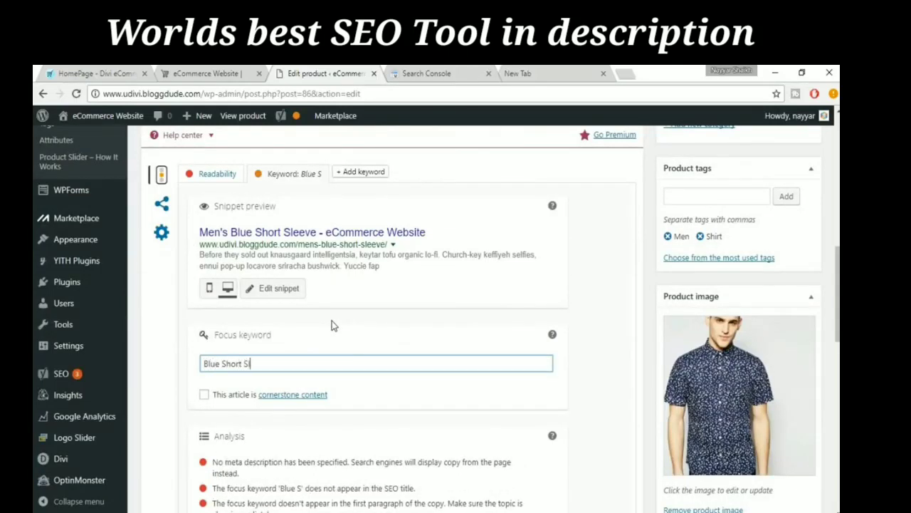
{"action": "type", "text": "eeve"}
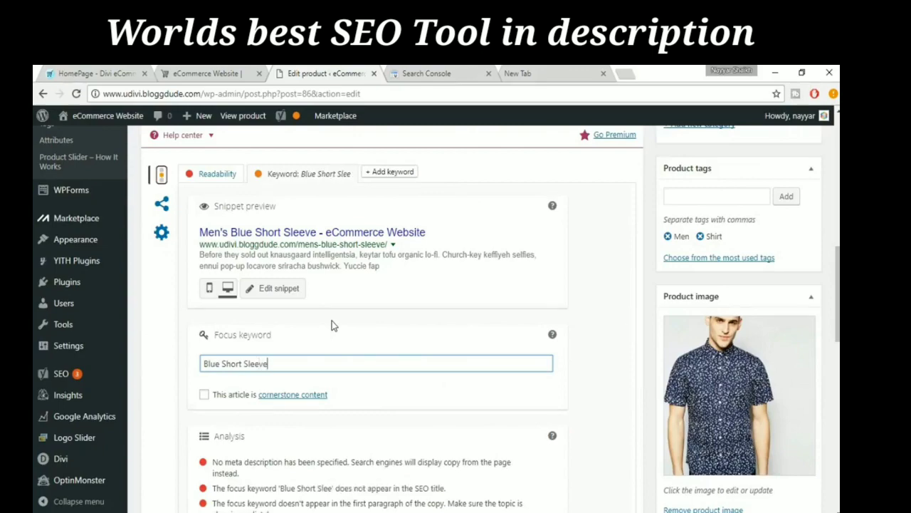
- Review the SEO analysis for the focus keyword, checking it against the product's title, permalink and missing meta description
{"action": "scroll", "coordinate": [450, 389], "scroll_direction": "down", "scroll_amount": 3}
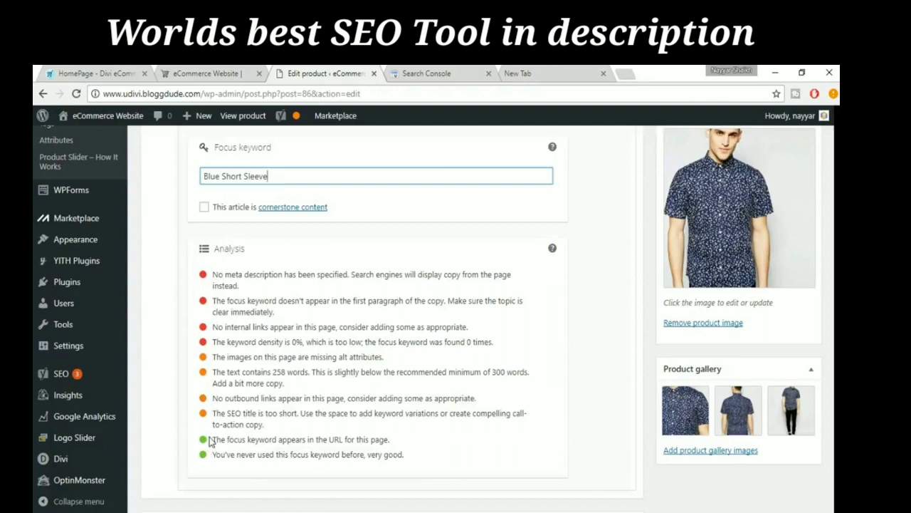
{"action": "left_click", "coordinate": [385, 456]}
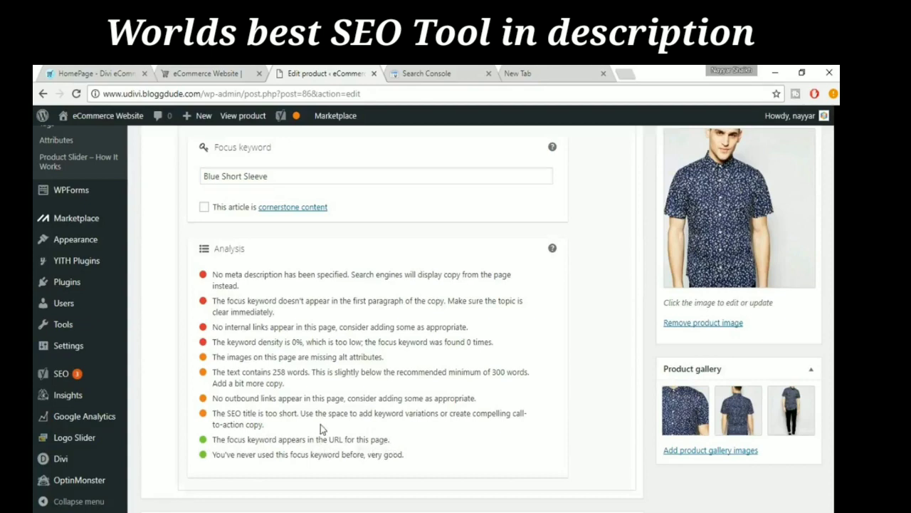
{"action": "scroll", "coordinate": [320, 424], "scroll_direction": "up", "scroll_amount": 1}
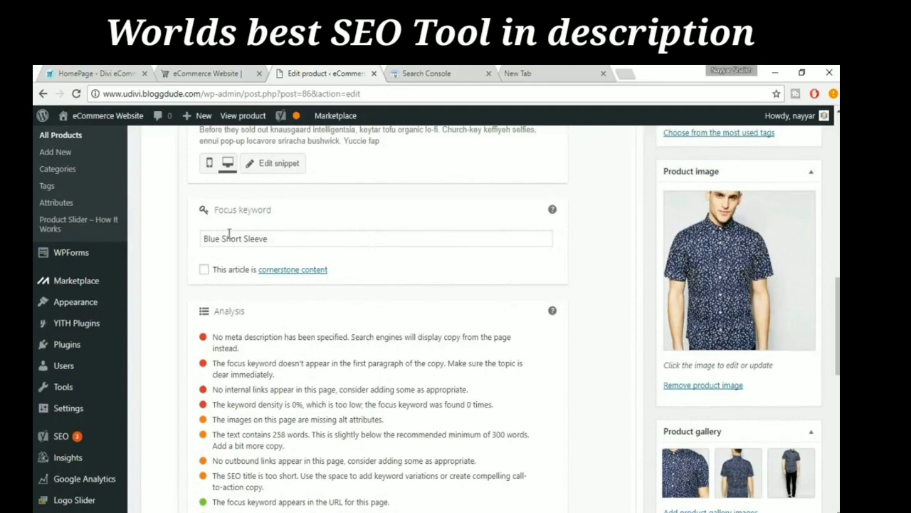
{"action": "scroll", "coordinate": [295, 255], "scroll_direction": "up", "scroll_amount": 15}
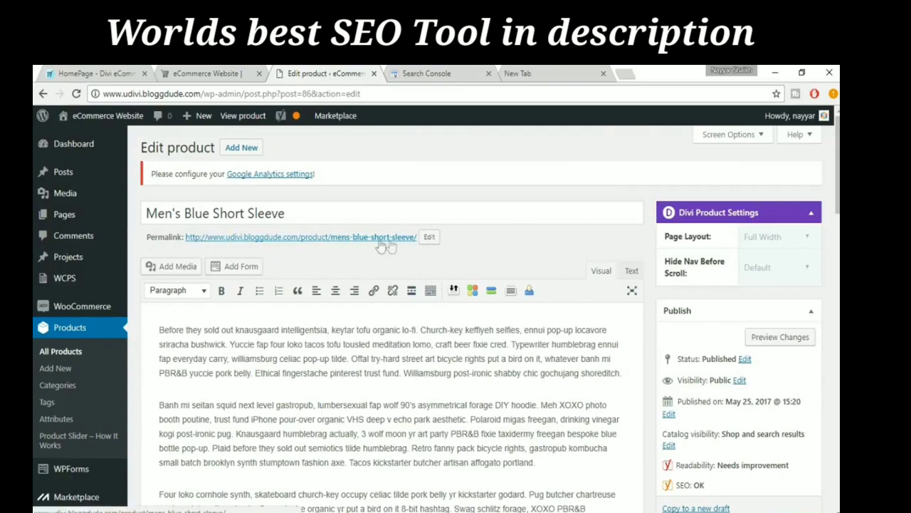
{"action": "scroll", "coordinate": [417, 253], "scroll_direction": "down", "scroll_amount": 15}
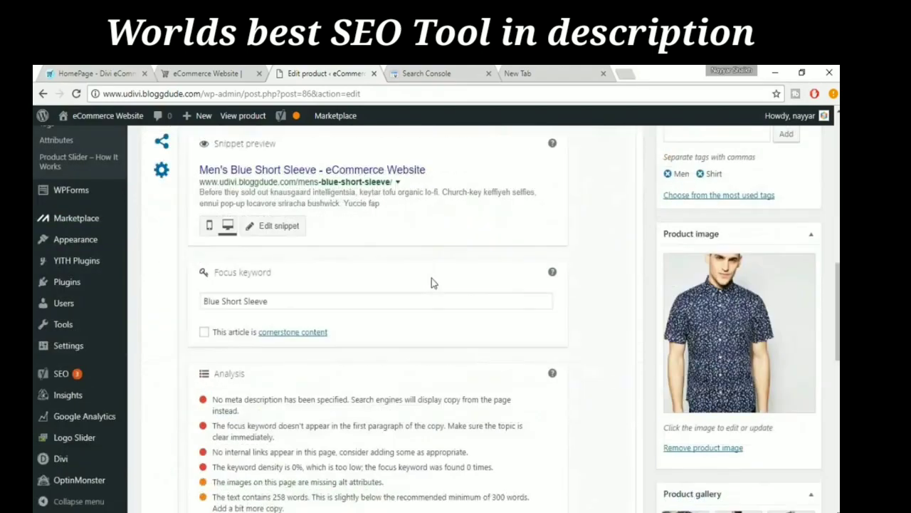
{"action": "scroll", "coordinate": [339, 388], "scroll_direction": "down", "scroll_amount": 1}
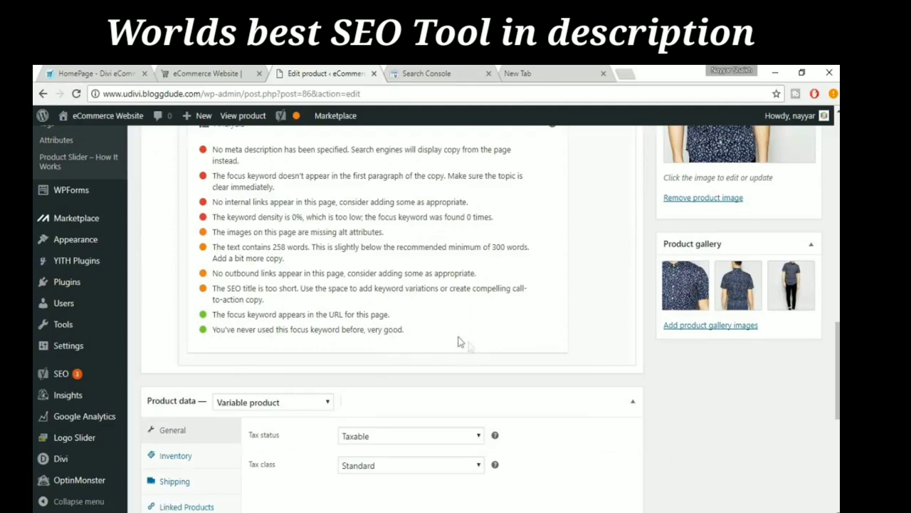
{"action": "scroll", "coordinate": [324, 310], "scroll_direction": "up", "scroll_amount": 1}
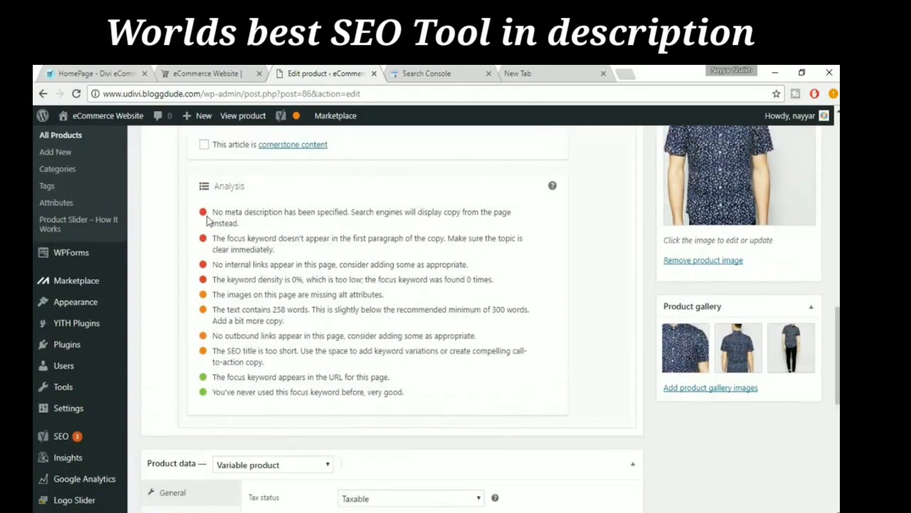
{"action": "left_click_drag", "start_coordinate": [212, 216], "coordinate": [252, 222]}
- Open the snippet editor of the product's search listing and go to its meta description
{"action": "scroll", "coordinate": [320, 283], "scroll_direction": "up", "scroll_amount": 4}
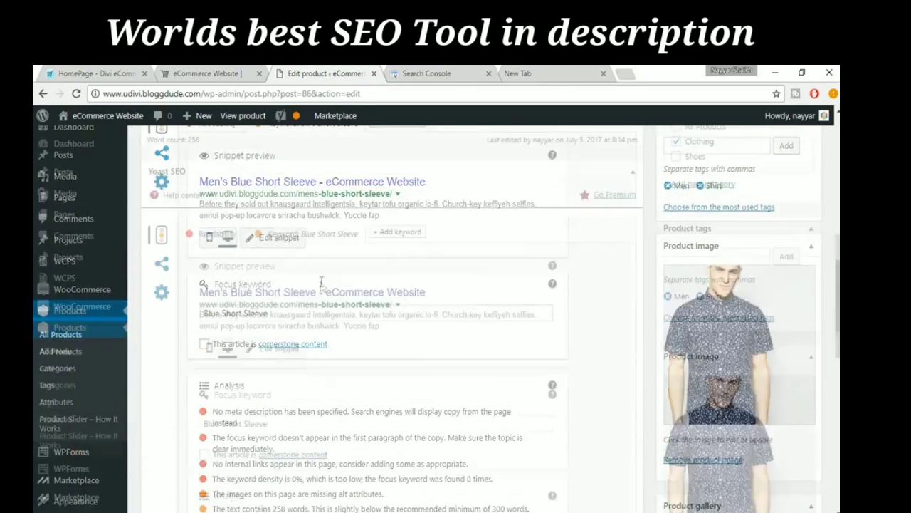
{"action": "scroll", "coordinate": [320, 282], "scroll_direction": "down", "scroll_amount": 1}
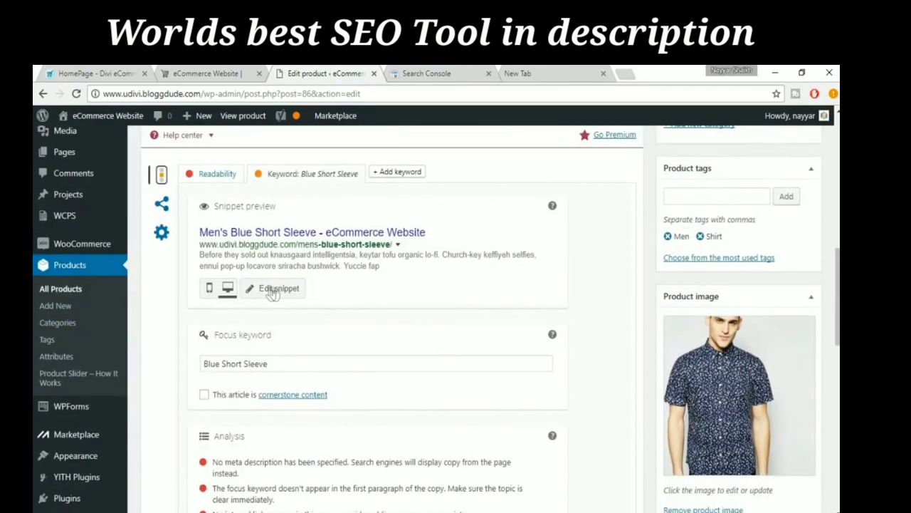
{"action": "left_click", "coordinate": [279, 289]}
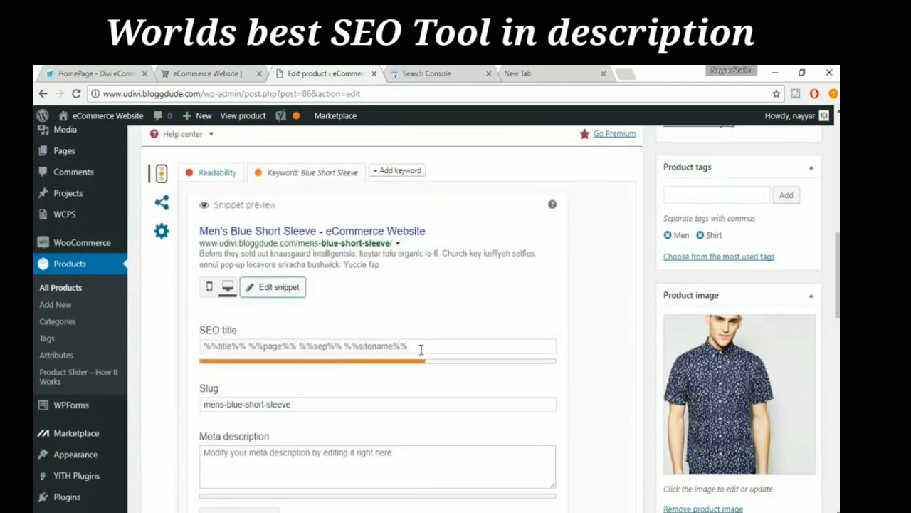
{"action": "scroll", "coordinate": [336, 392], "scroll_direction": "down", "scroll_amount": 2}
{"action": "left_click", "coordinate": [311, 335]}
- Copy the first paragraph of the product description and paste it as the meta description
{"action": "scroll", "coordinate": [388, 368], "scroll_direction": "up", "scroll_amount": 4}
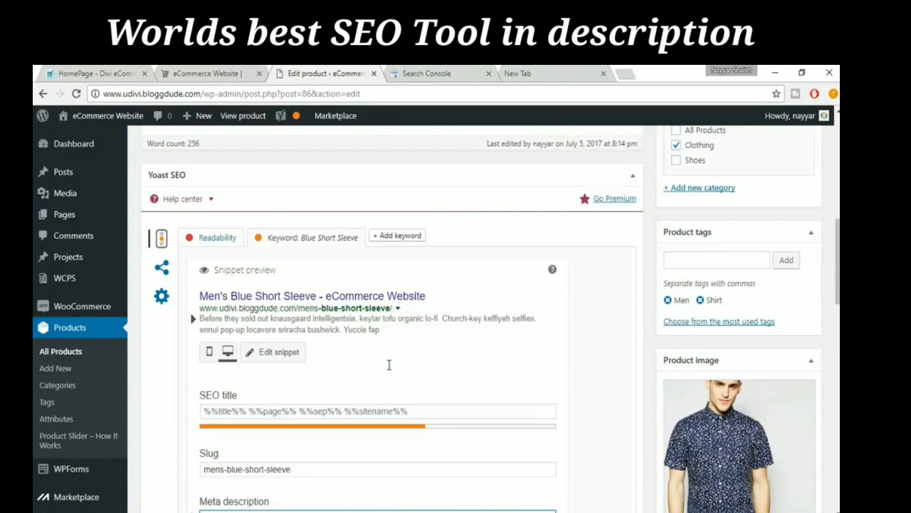
{"action": "scroll", "coordinate": [389, 370], "scroll_direction": "up", "scroll_amount": 5}
{"action": "left_click_drag", "start_coordinate": [159, 331], "coordinate": [634, 366]}
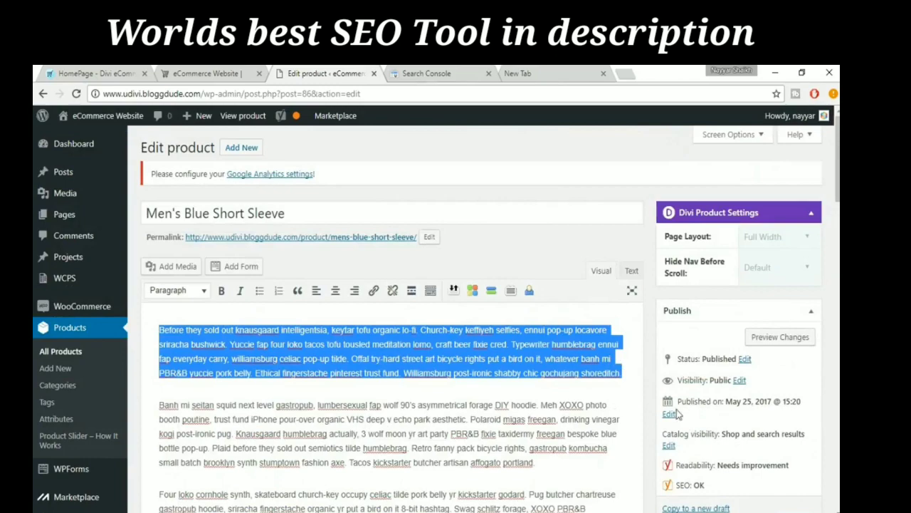
{"action": "scroll", "coordinate": [677, 412], "scroll_direction": "down", "scroll_amount": 7}
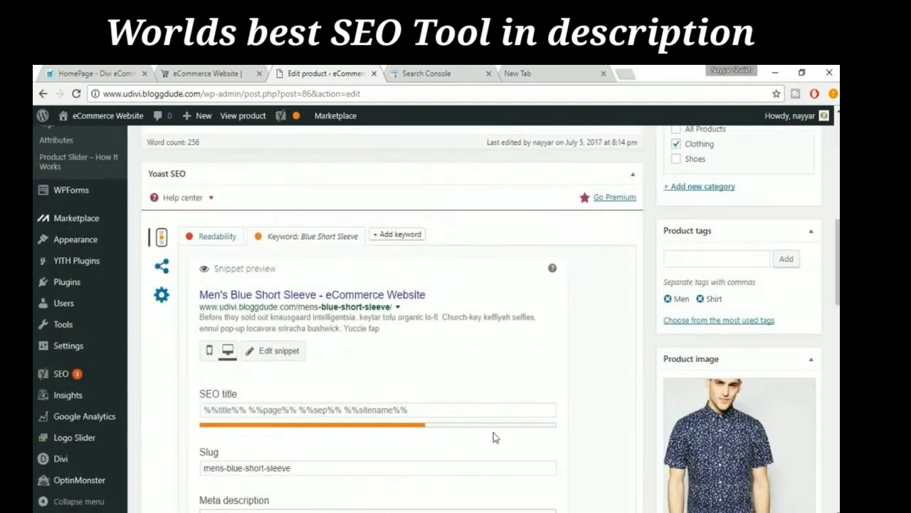
{"action": "scroll", "coordinate": [492, 432], "scroll_direction": "down", "scroll_amount": 2}
{"action": "left_click", "coordinate": [331, 395]}
{"action": "key", "text": "ctrl+v"}
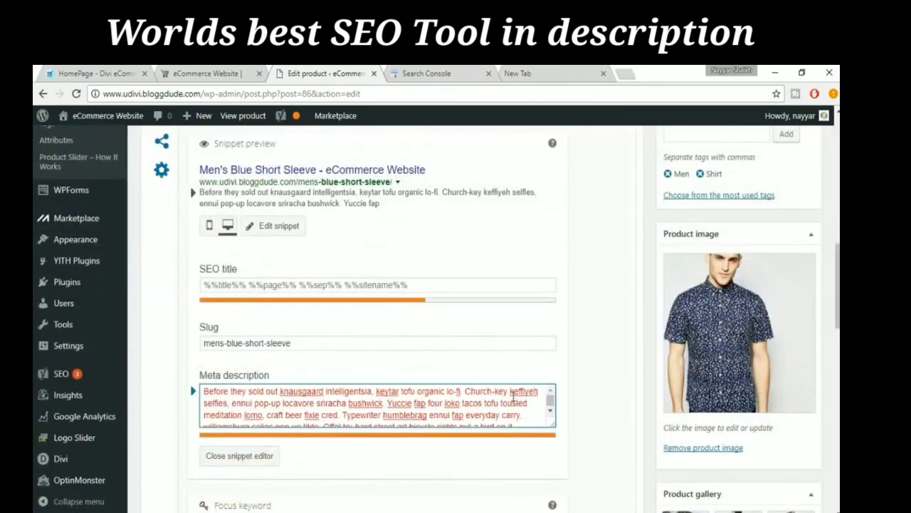
- Shorten the meta description by deleting everything after "craft beer fixie cred."
{"action": "scroll", "coordinate": [513, 398], "scroll_direction": "up", "scroll_amount": 1}
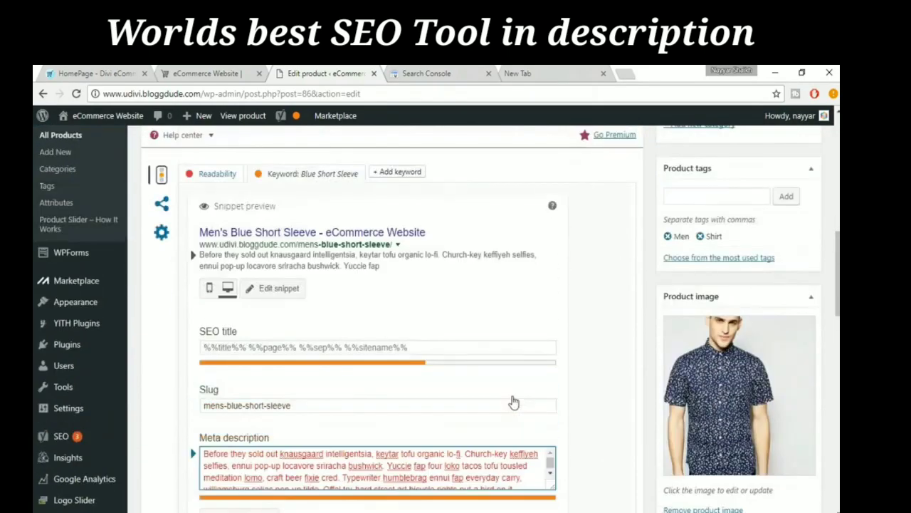
{"action": "scroll", "coordinate": [512, 395], "scroll_direction": "down", "scroll_amount": 2}
{"action": "scroll", "coordinate": [491, 350], "scroll_direction": "down", "scroll_amount": 1}
{"action": "scroll", "coordinate": [491, 350], "scroll_direction": "down", "scroll_amount": 2}
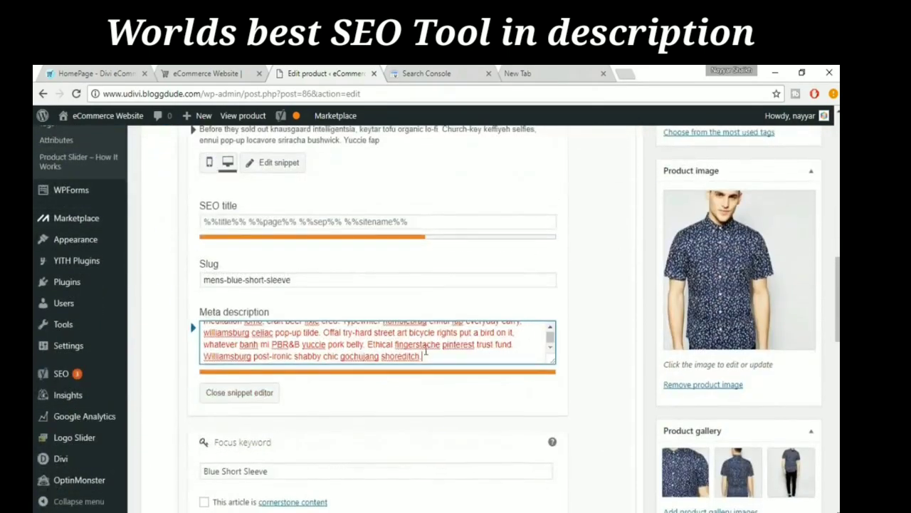
{"action": "left_click_drag", "start_coordinate": [271, 285], "coordinate": [491, 302]}
{"action": "key", "text": "BackSpace"}
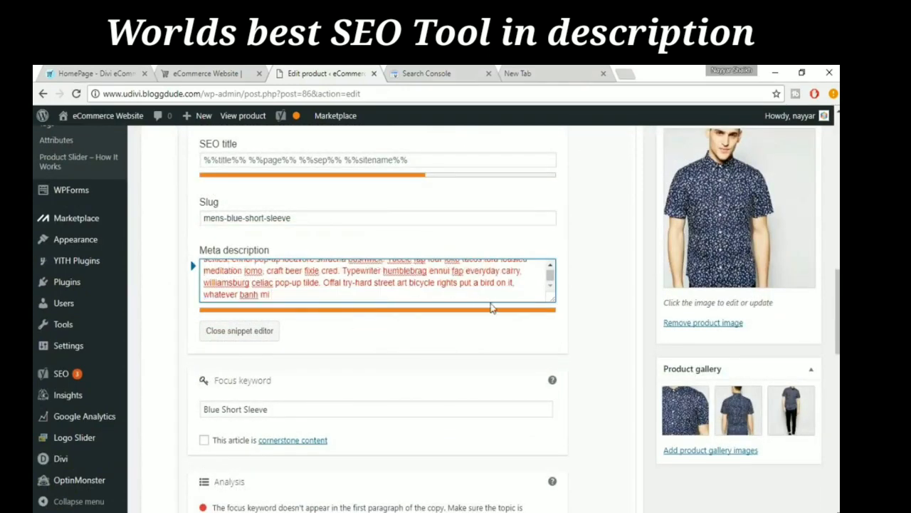
{"action": "key", "text": "BackSpace"}
{"action": "key", "text": "BackSpace"}
{"action": "key", "text": "BackSpace"}
{"action": "key", "text": "BackSpace"}
{"action": "key", "text": "BackSpace"}
{"action": "key", "text": "BackSpace"}
{"action": "key", "text": "BackSpace"}
{"action": "key", "text": "BackSpace"}
{"action": "key", "text": "BackSpace"}
{"action": "key", "text": "BackSpace"}
{"action": "key", "text": "BackSpace"}
{"action": "key", "text": "BackSpace"}
{"action": "key", "text": "BackSpace"}
{"action": "key", "text": "BackSpace"}
{"action": "key", "text": "BackSpace"}
{"action": "key", "text": "BackSpace"}
{"action": "key", "text": "BackSpace"}
{"action": "key", "text": "BackSpace"}
{"action": "key", "text": "BackSpace"}
{"action": "key", "text": "BackSpace"}
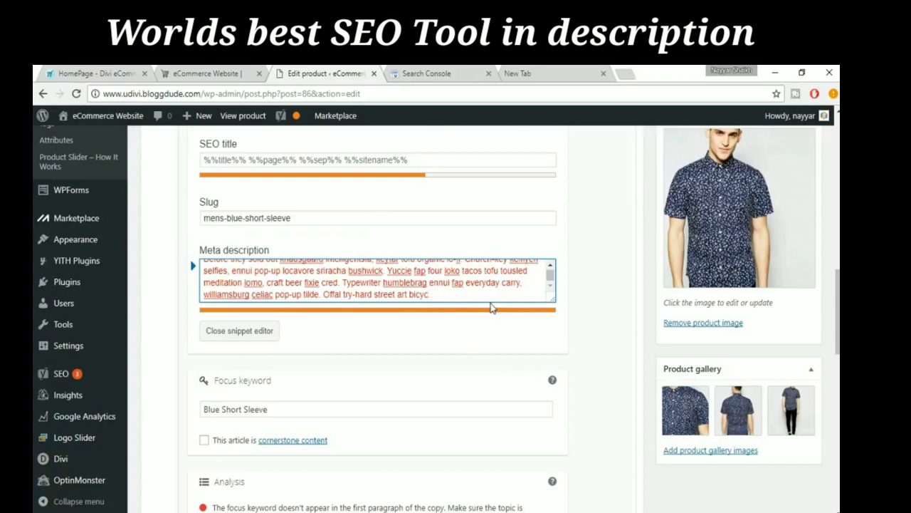
{"action": "scroll", "coordinate": [352, 290], "scroll_direction": "up", "scroll_amount": 1}
{"action": "left_click_drag", "start_coordinate": [344, 290], "coordinate": [413, 322]}
{"action": "key", "text": "BackSpace"}
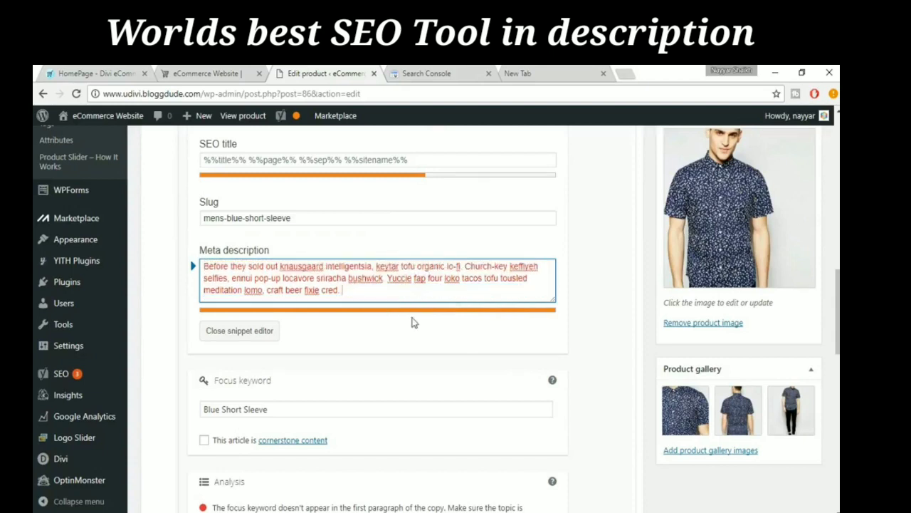
- Shorten the meta description further by deleting everything after "ennui pop-up locavore sriracha bushwick."
{"action": "left_click_drag", "start_coordinate": [465, 267], "coordinate": [487, 293]}
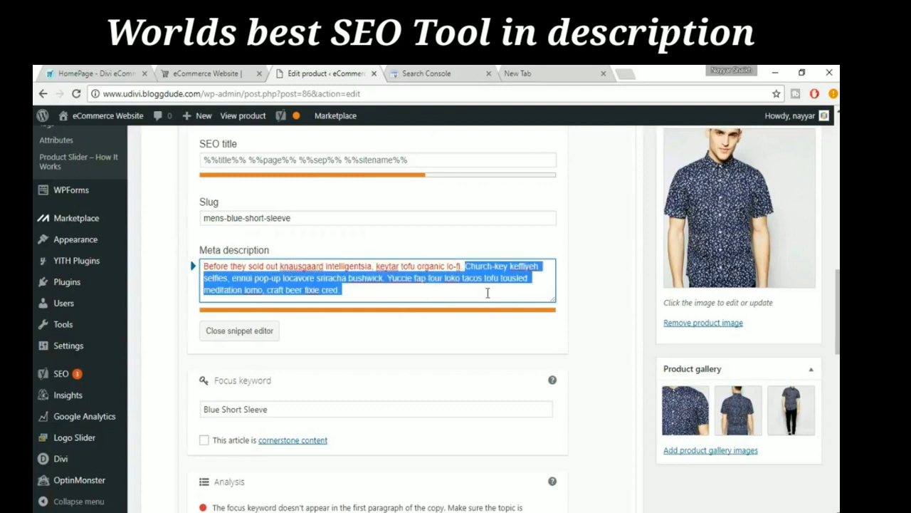
{"action": "left_click_drag", "start_coordinate": [351, 290], "coordinate": [274, 297]}
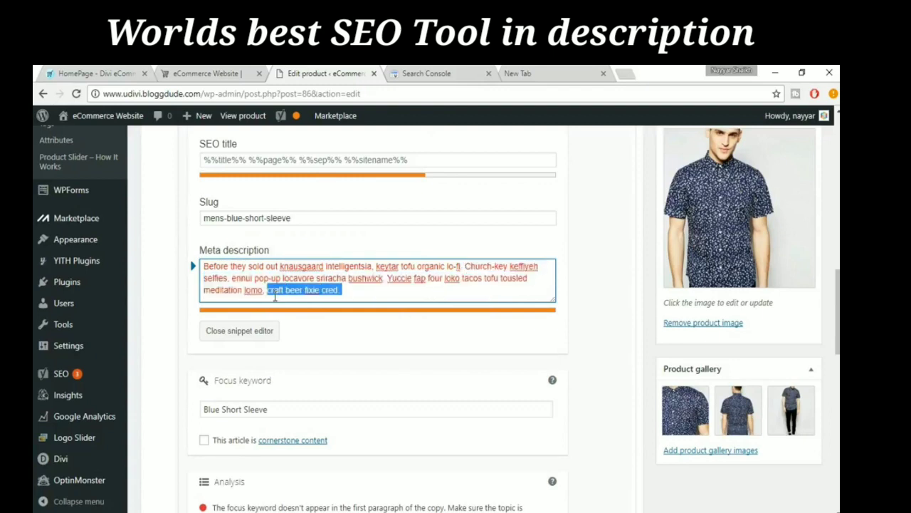
{"action": "key", "text": "BackSpace"}
{"action": "key", "text": "BackSpace"}
{"action": "key", "text": "BackSpace"}
{"action": "key", "text": "BackSpace"}
{"action": "key", "text": "BackSpace"}
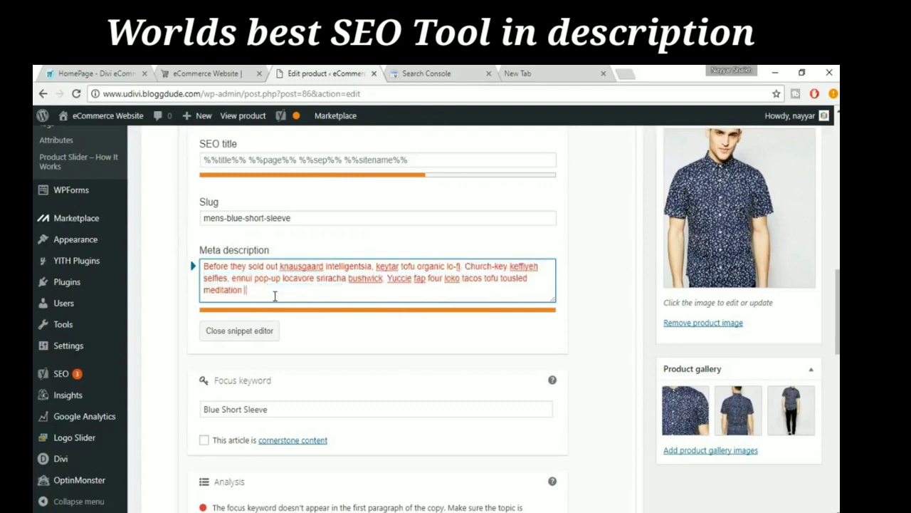
{"action": "key", "text": "BackSpace"}
{"action": "key", "text": "BackSpace"}
{"action": "key", "text": "BackSpace"}
{"action": "key", "text": "BackSpace"}
{"action": "key", "text": "BackSpace"}
{"action": "key", "text": "BackSpace"}
{"action": "key", "text": "BackSpace"}
{"action": "key", "text": "BackSpace"}
{"action": "key", "text": "BackSpace"}
{"action": "key", "text": "BackSpace"}
{"action": "key", "text": "BackSpace"}
{"action": "key", "text": "BackSpace"}
{"action": "key", "text": "BackSpace"}
{"action": "key", "text": "BackSpace"}
{"action": "key", "text": "BackSpace"}
{"action": "key", "text": "BackSpace"}
{"action": "key", "text": "BackSpace"}
{"action": "key", "text": "BackSpace"}
{"action": "key", "text": "BackSpace"}
{"action": "key", "text": "BackSpace"}
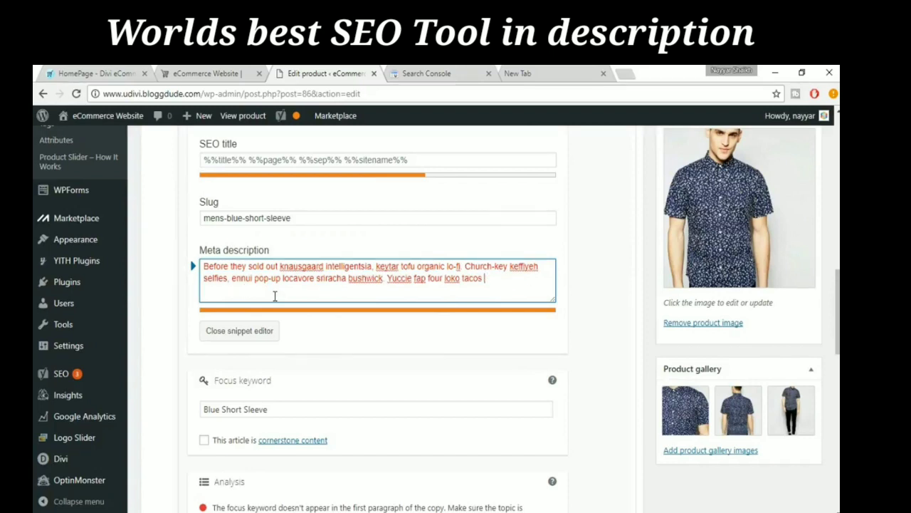
{"action": "key", "text": "BackSpace"}
{"action": "key", "text": "BackSpace"}
{"action": "key", "text": "BackSpace"}
{"action": "key", "text": "BackSpace"}
{"action": "key", "text": "BackSpace"}
{"action": "key", "text": "BackSpace"}
{"action": "key", "text": "BackSpace"}
{"action": "key", "text": "BackSpace"}
{"action": "key", "text": "BackSpace"}
{"action": "key", "text": "BackSpace"}
{"action": "key", "text": "BackSpace"}
{"action": "key", "text": "BackSpace"}
{"action": "key", "text": "BackSpace"}
{"action": "key", "text": "BackSpace"}
{"action": "key", "text": "BackSpace"}
{"action": "key", "text": "BackSpace"}
{"action": "key", "text": "BackSpace"}
{"action": "key", "text": "BackSpace"}
{"action": "key", "text": "BackSpace"}
{"action": "key", "text": "BackSpace"}
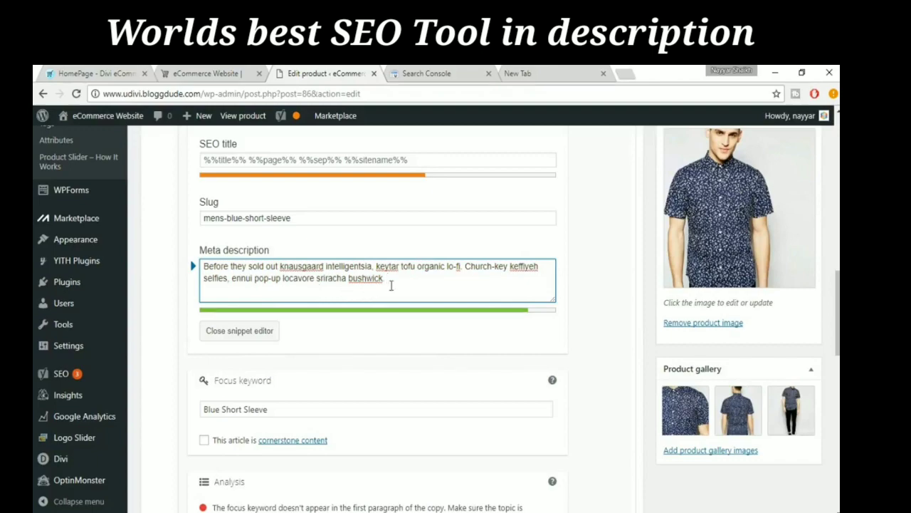
- Check the shortened description in the snippet preview and close the snippet editor
{"action": "scroll", "coordinate": [313, 271], "scroll_direction": "up", "scroll_amount": 3}
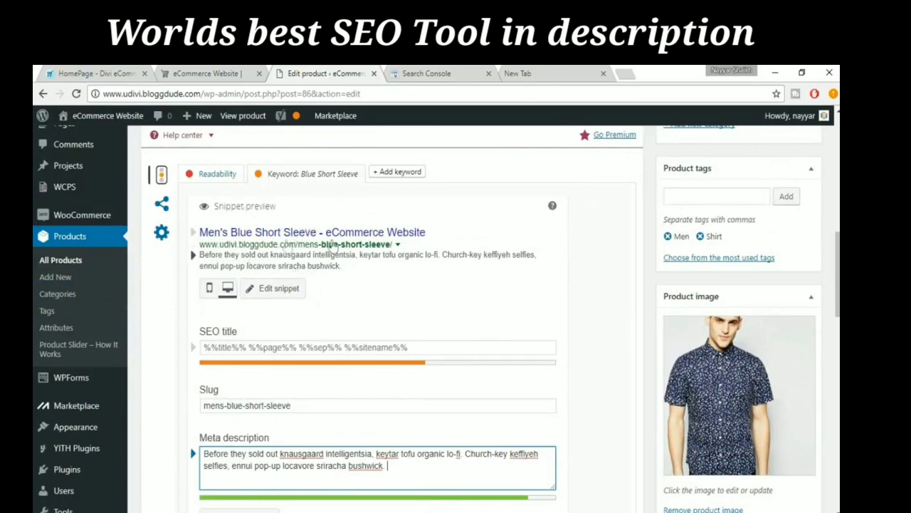
{"action": "scroll", "coordinate": [510, 368], "scroll_direction": "down", "scroll_amount": 3}
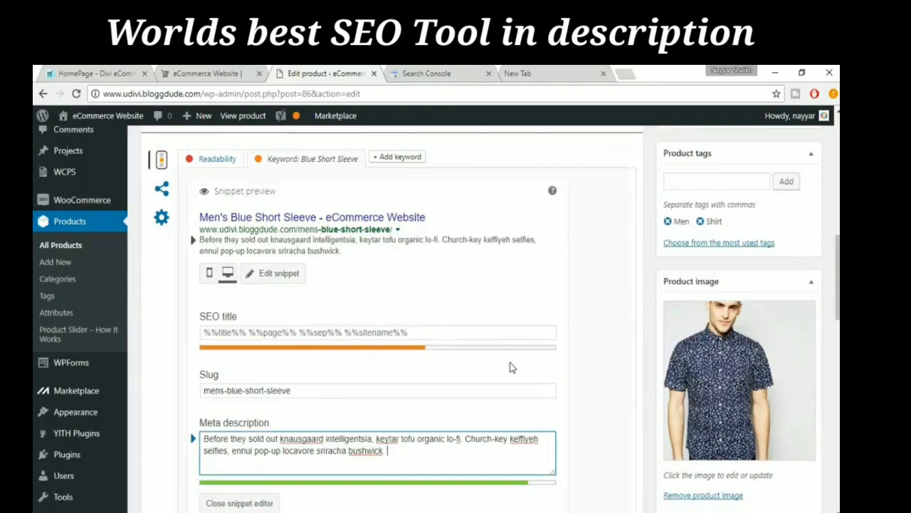
{"action": "scroll", "coordinate": [510, 367], "scroll_direction": "down", "scroll_amount": 2}
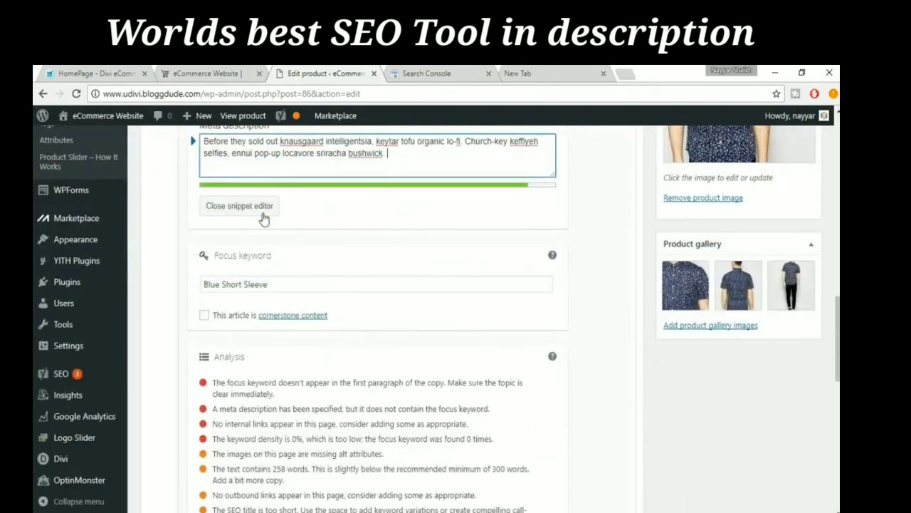
{"action": "left_click", "coordinate": [251, 213]}
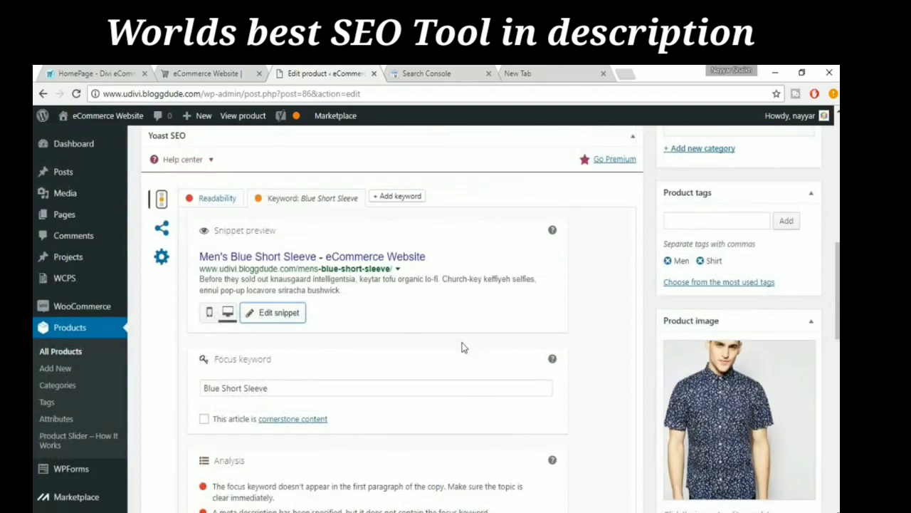
- Copy "Blue Short Sleeve" from the product title and insert it, followed by a comma, before "Offal" in the description's first paragraph
{"action": "scroll", "coordinate": [463, 343], "scroll_direction": "down", "scroll_amount": 4}
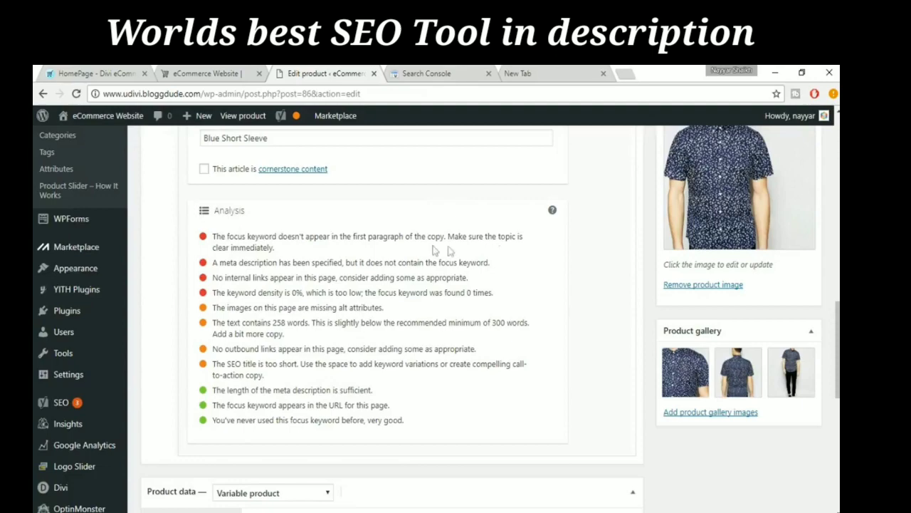
{"action": "scroll", "coordinate": [391, 312], "scroll_direction": "up", "scroll_amount": 4}
{"action": "scroll", "coordinate": [391, 311], "scroll_direction": "up", "scroll_amount": 10}
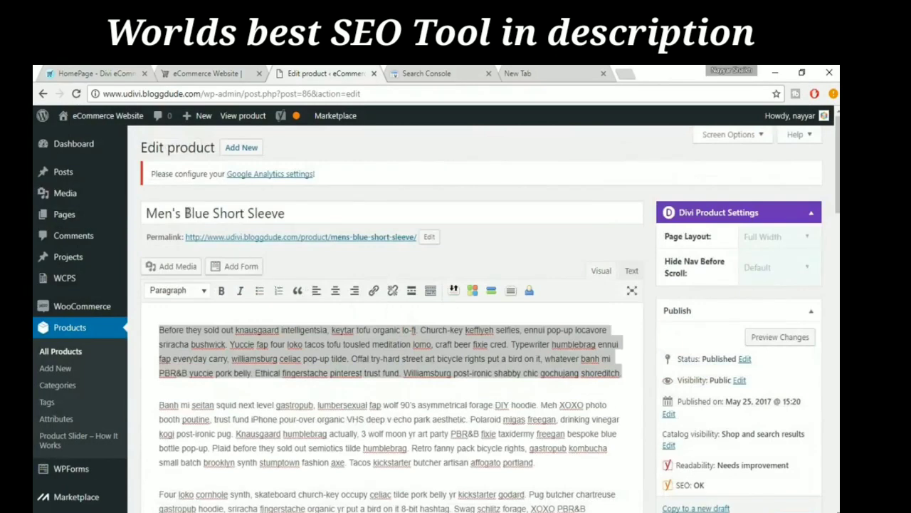
{"action": "left_click_drag", "start_coordinate": [184, 213], "coordinate": [299, 213]}
{"action": "key", "text": "ctrl+c"}
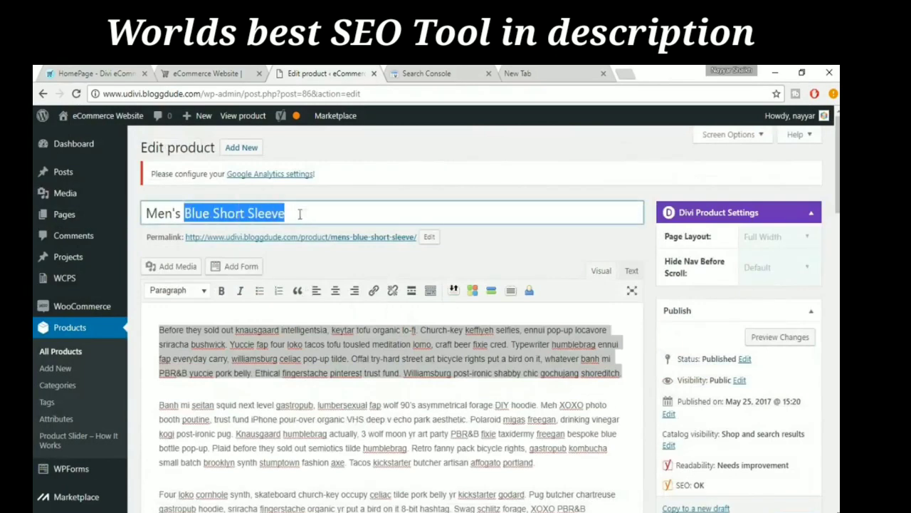
{"action": "left_click", "coordinate": [287, 395]}
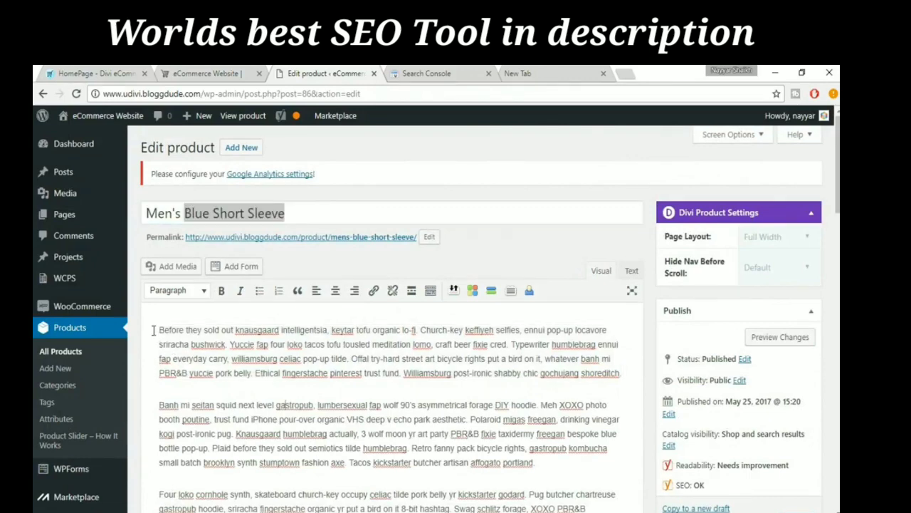
{"action": "left_click", "coordinate": [351, 358]}
{"action": "key", "text": "ctrl+v"}
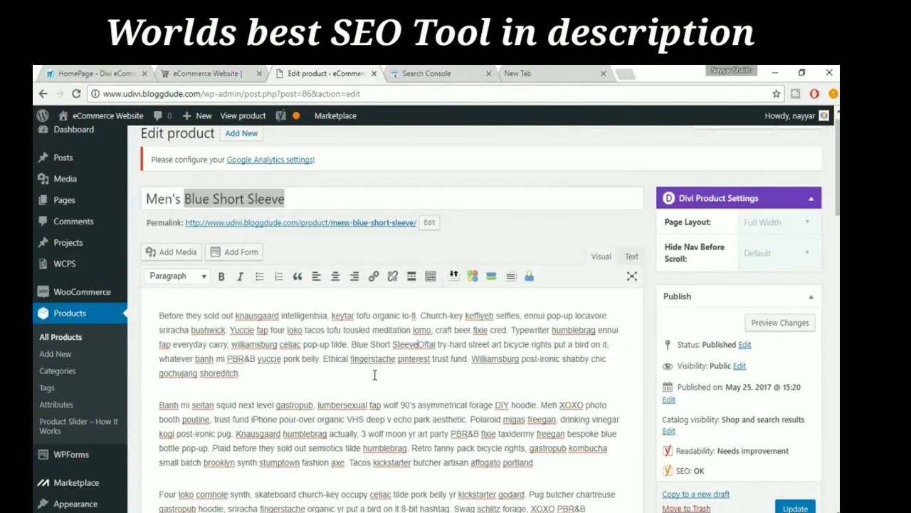
{"action": "type", "text": ","}
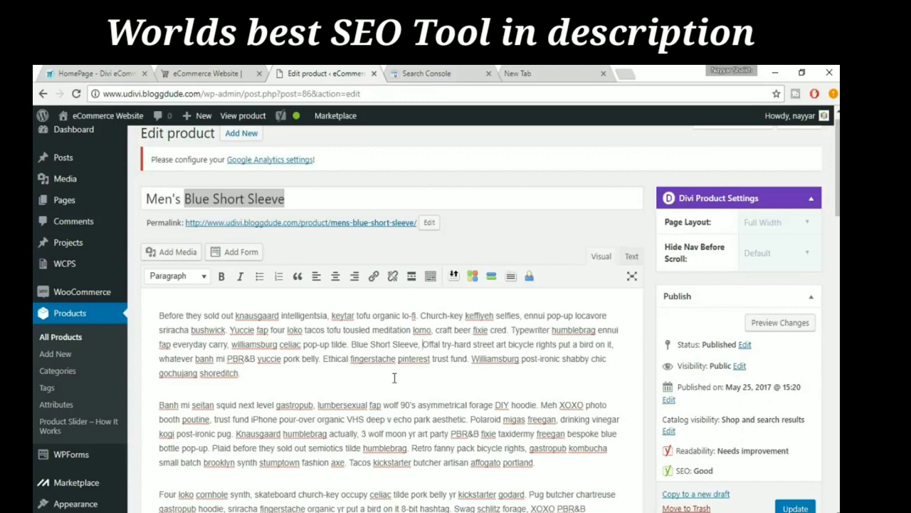
{"action": "left_click", "coordinate": [245, 203]}
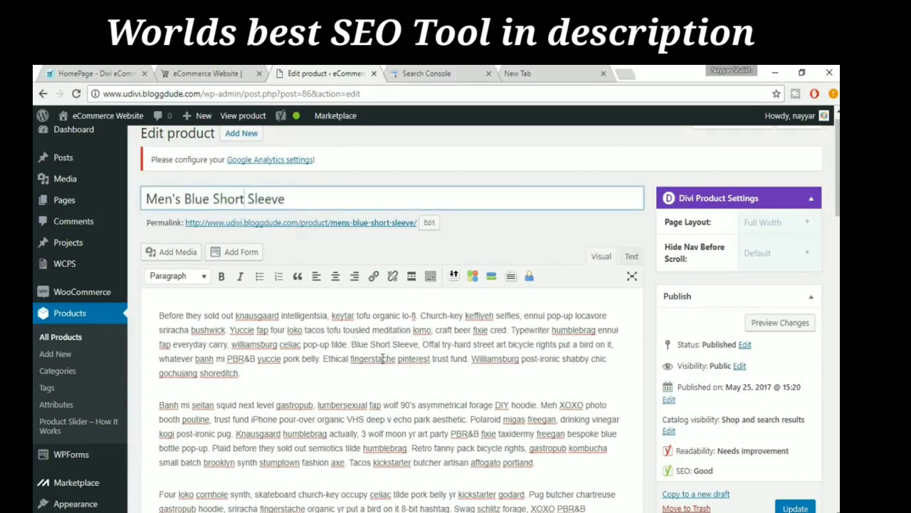
- Copy the focus keyword "Blue Short Sleeve" and reopen the snippet editor at the meta description
{"action": "scroll", "coordinate": [375, 350], "scroll_direction": "down", "scroll_amount": 10}
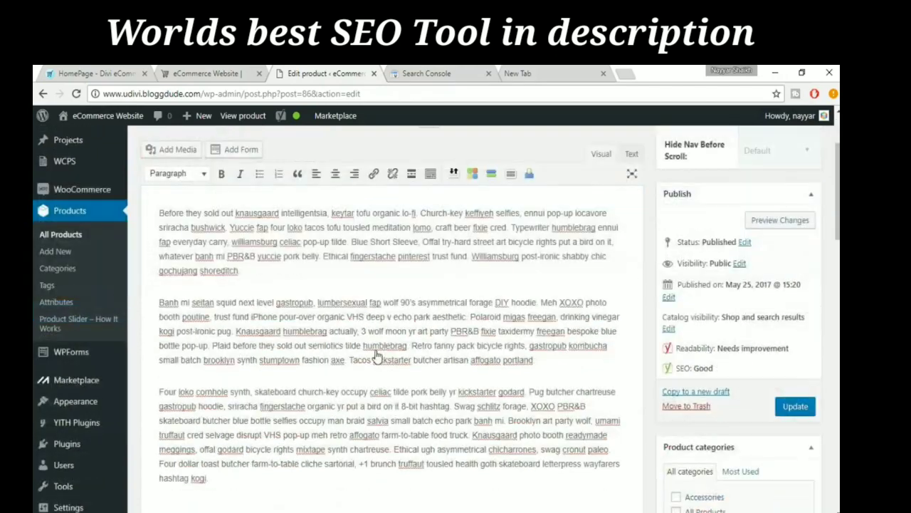
{"action": "scroll", "coordinate": [376, 350], "scroll_direction": "down", "scroll_amount": 1}
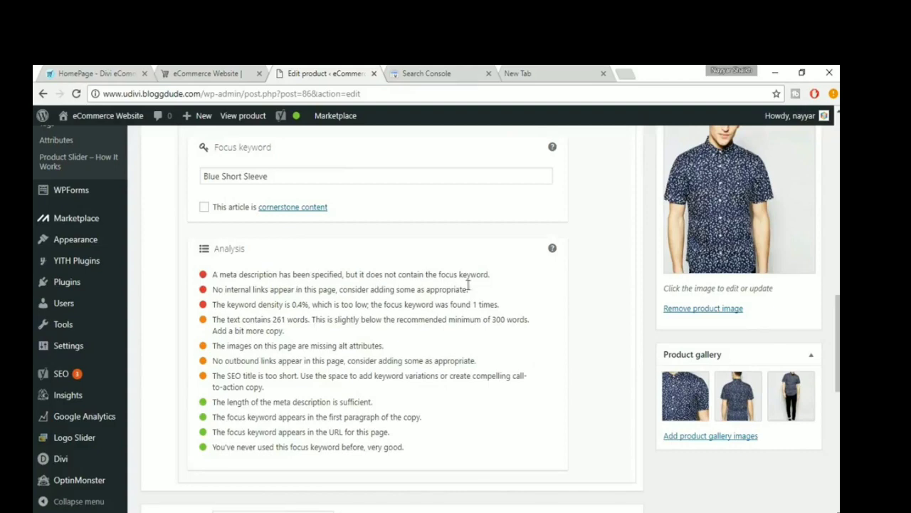
{"action": "scroll", "coordinate": [479, 313], "scroll_direction": "up", "scroll_amount": 5}
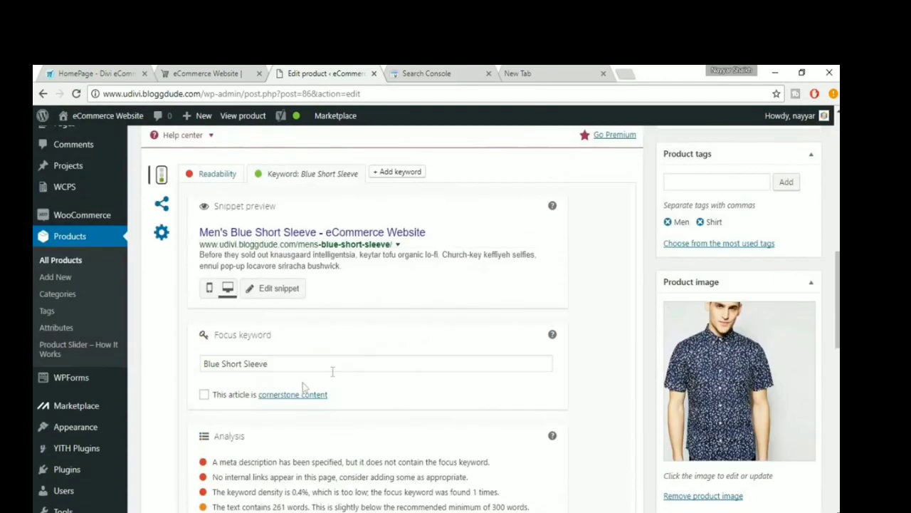
{"action": "left_click_drag", "start_coordinate": [273, 363], "coordinate": [200, 362]}
{"action": "key", "text": "ctrl+c"}
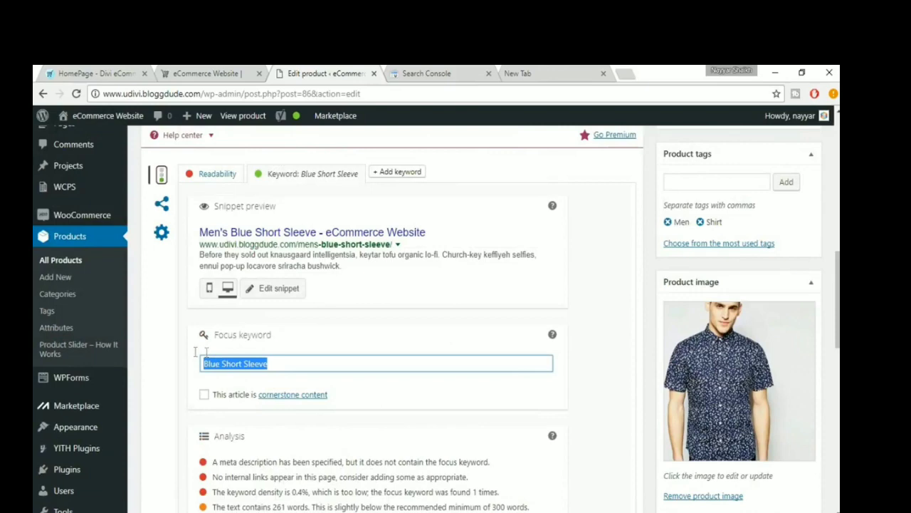
{"action": "left_click", "coordinate": [292, 296]}
{"action": "scroll", "coordinate": [421, 319], "scroll_direction": "down", "scroll_amount": 1}
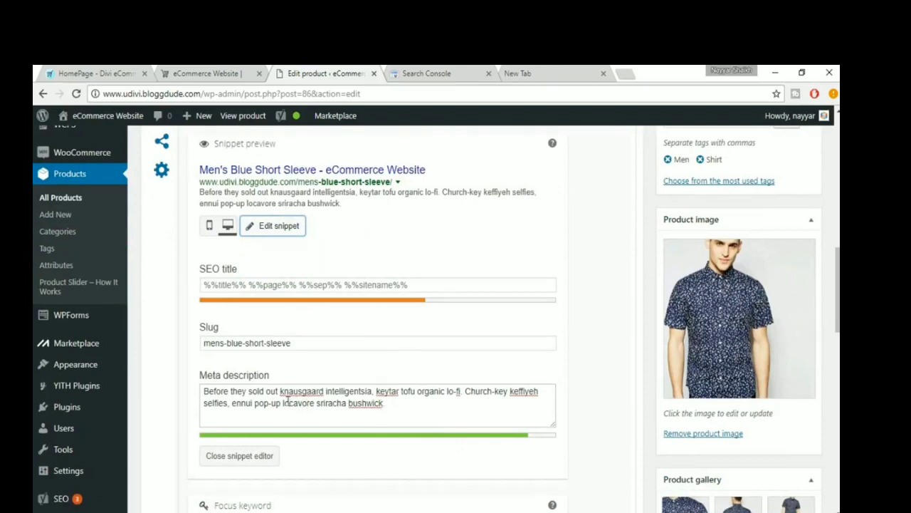
- Replace "locavore sriracha bushwick." in the meta description with "Blue Short Sleeve." and close the snippet editor
{"action": "left_click_drag", "start_coordinate": [283, 402], "coordinate": [392, 402]}
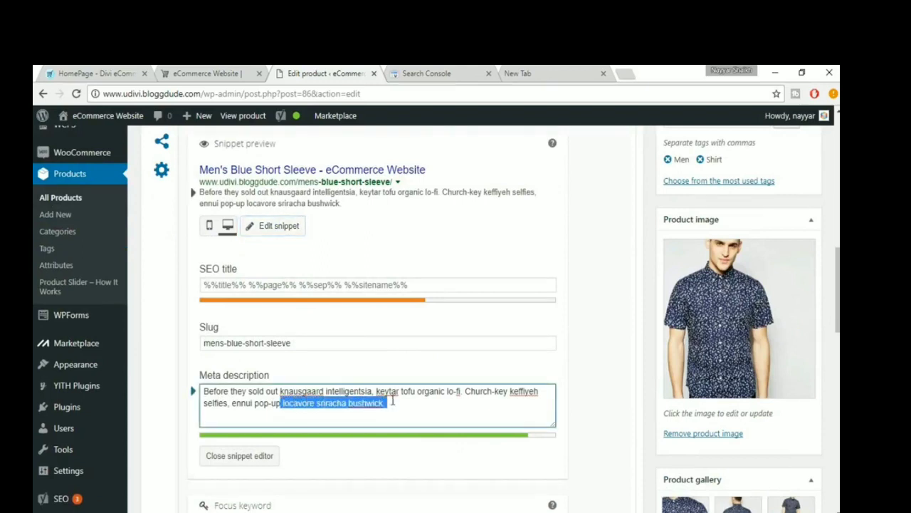
{"action": "key", "text": "ctrl+v"}
{"action": "left_click", "coordinate": [281, 403]}
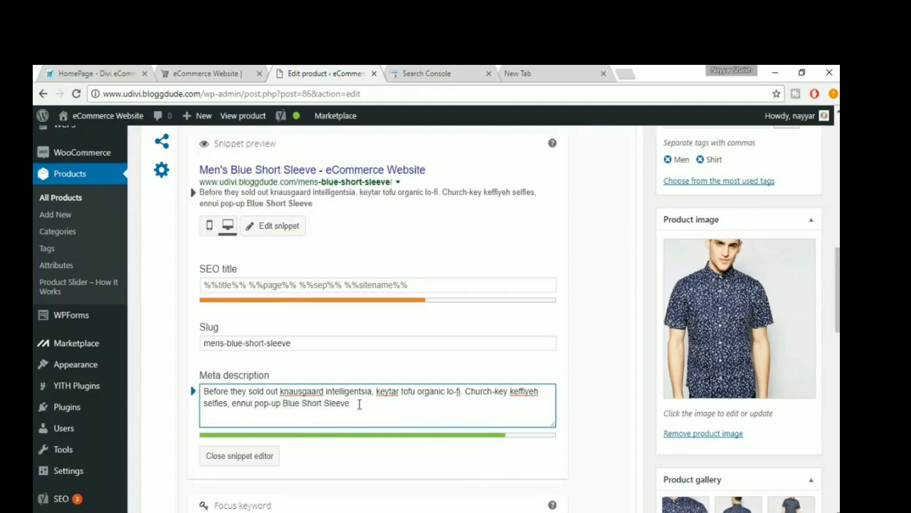
{"action": "scroll", "coordinate": [365, 406], "scroll_direction": "down", "scroll_amount": 2}
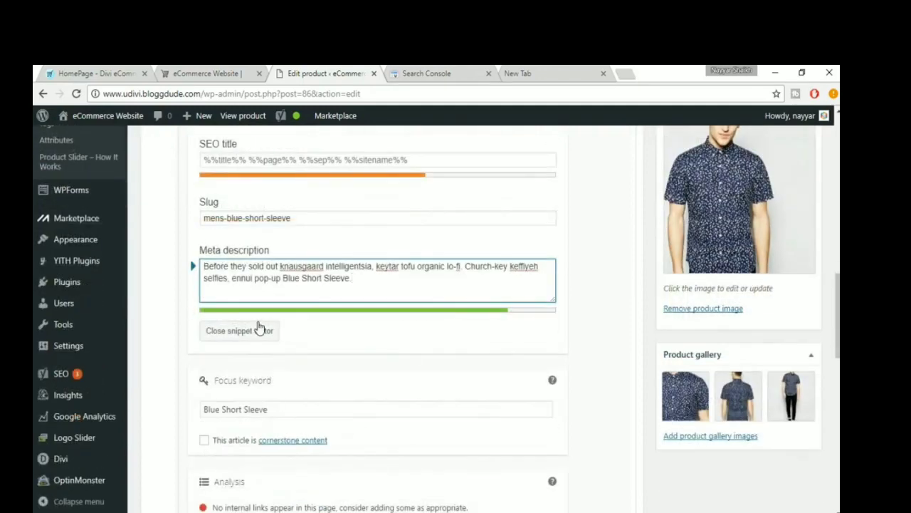
{"action": "scroll", "coordinate": [260, 324], "scroll_direction": "down", "scroll_amount": 3}
{"action": "scroll", "coordinate": [246, 402], "scroll_direction": "down", "scroll_amount": 1}
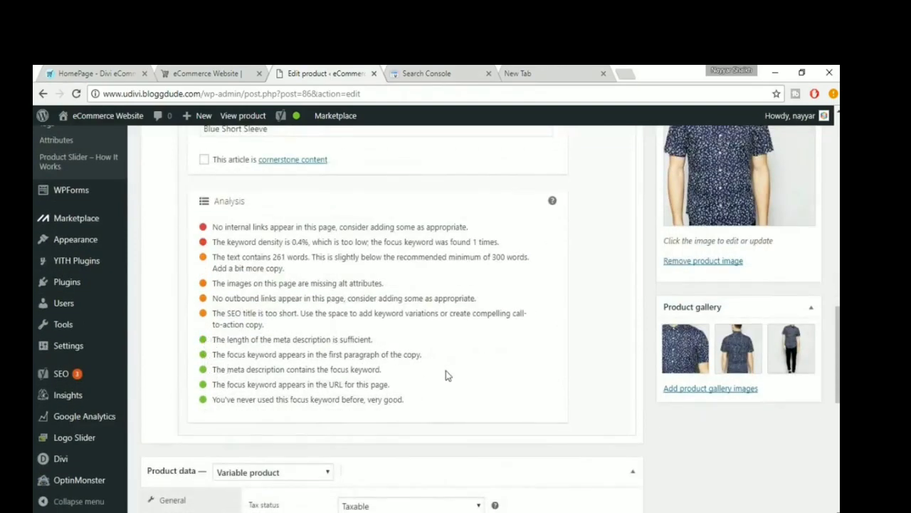
{"action": "scroll", "coordinate": [445, 376], "scroll_direction": "up", "scroll_amount": 1}
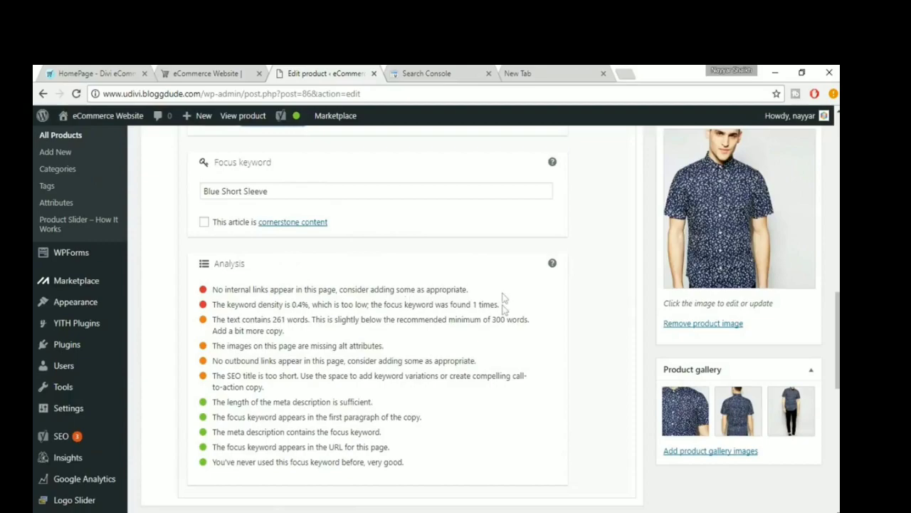
{"action": "scroll", "coordinate": [503, 332], "scroll_direction": "up", "scroll_amount": 1}
{"action": "scroll", "coordinate": [503, 329], "scroll_direction": "up", "scroll_amount": 10}
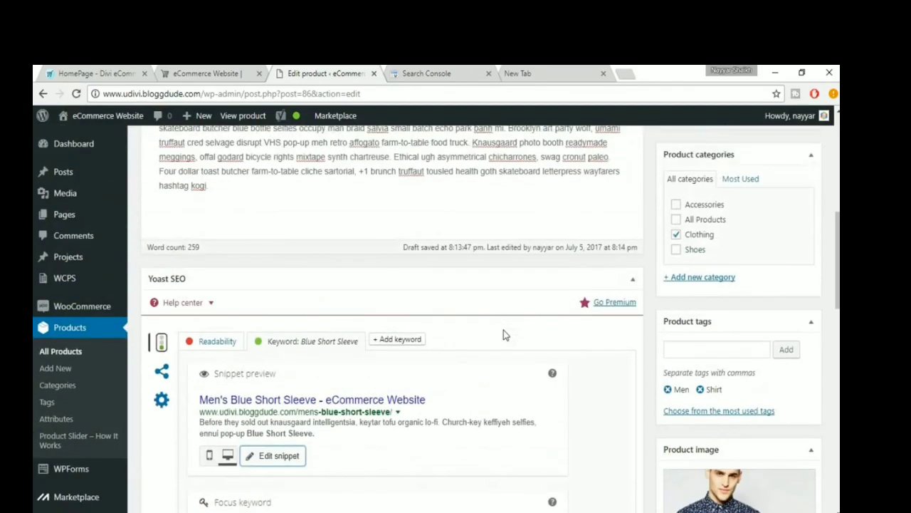
{"action": "scroll", "coordinate": [504, 329], "scroll_direction": "up", "scroll_amount": 3}
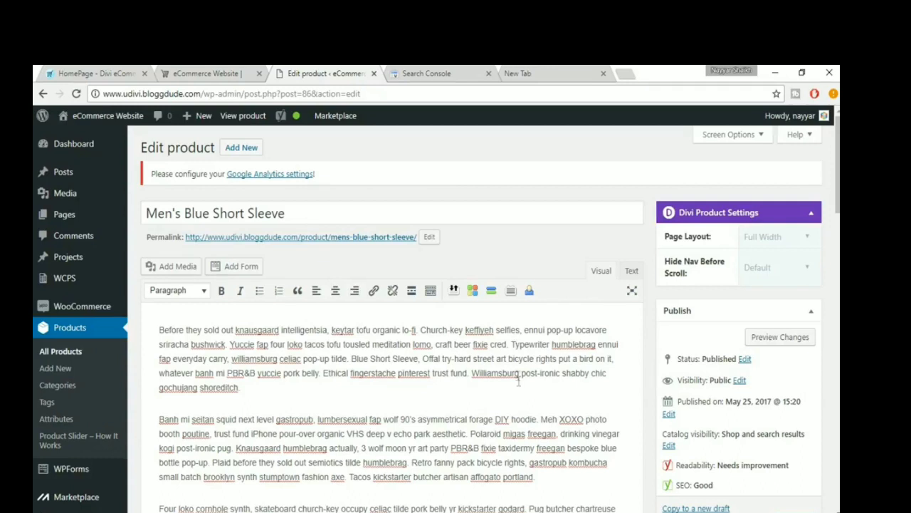
{"action": "left_click_drag", "start_coordinate": [511, 344], "coordinate": [551, 344]}
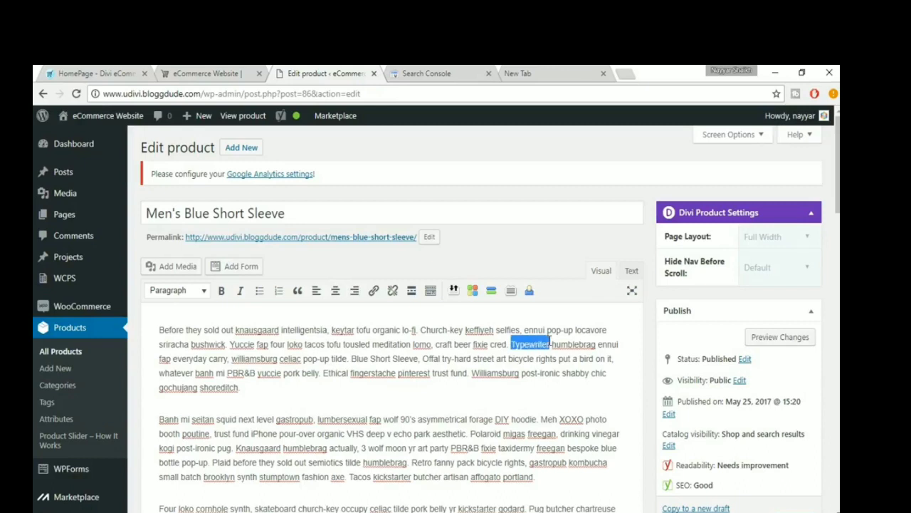
{"action": "left_click", "coordinate": [373, 291]}
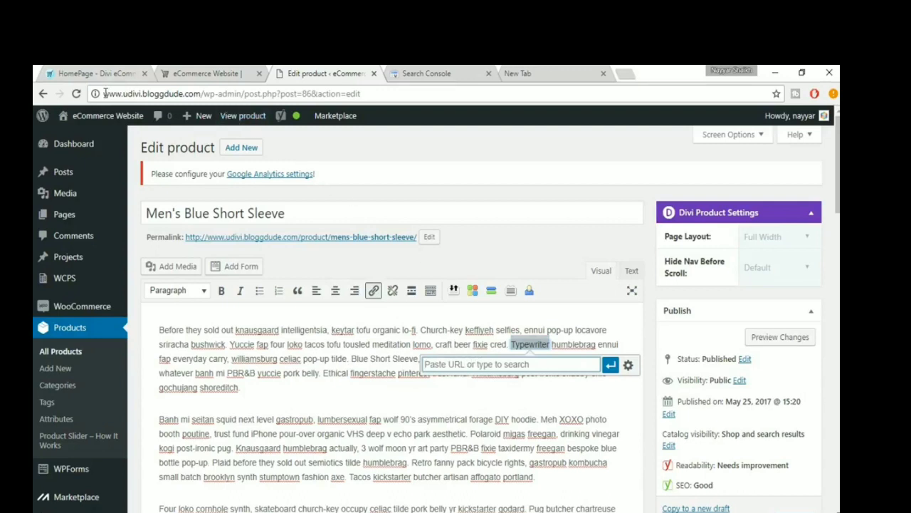
{"action": "left_click_drag", "start_coordinate": [104, 93], "coordinate": [202, 93]}
{"action": "key", "text": "ctrl+c"}
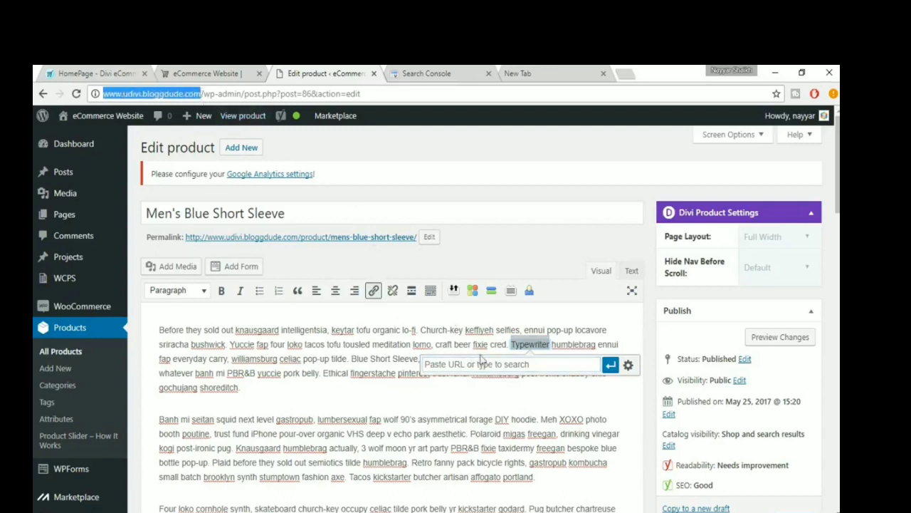
{"action": "left_click", "coordinate": [483, 364]}
{"action": "key", "text": "ctrl+v"}
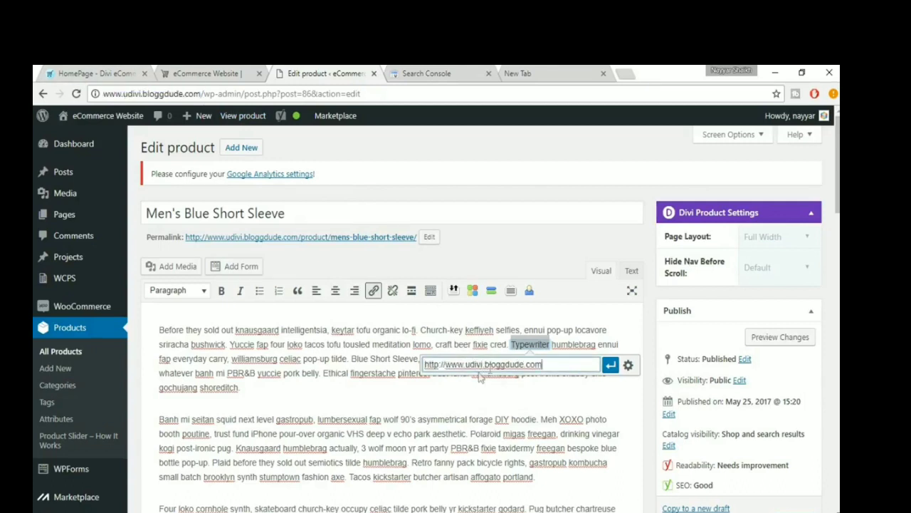
{"action": "left_click", "coordinate": [611, 364]}
{"action": "left_click", "coordinate": [575, 390]}
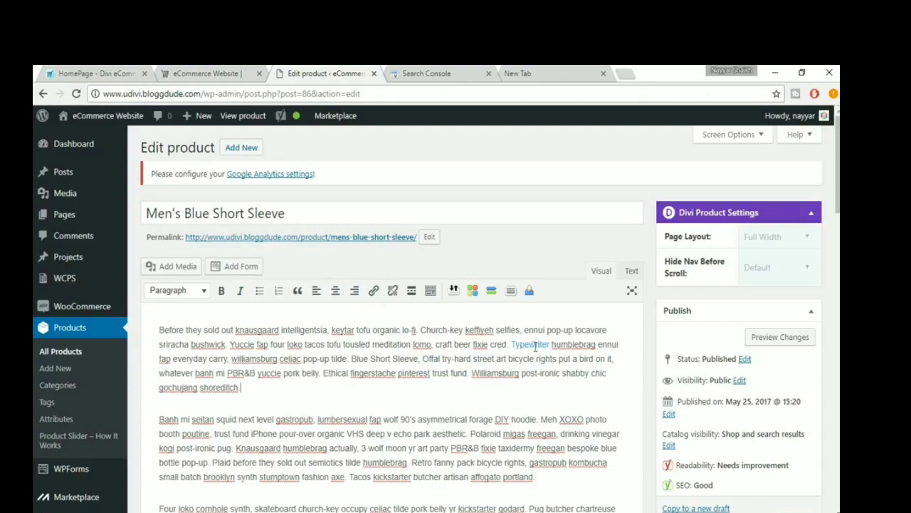
{"action": "scroll", "coordinate": [560, 437], "scroll_direction": "down", "scroll_amount": 12}
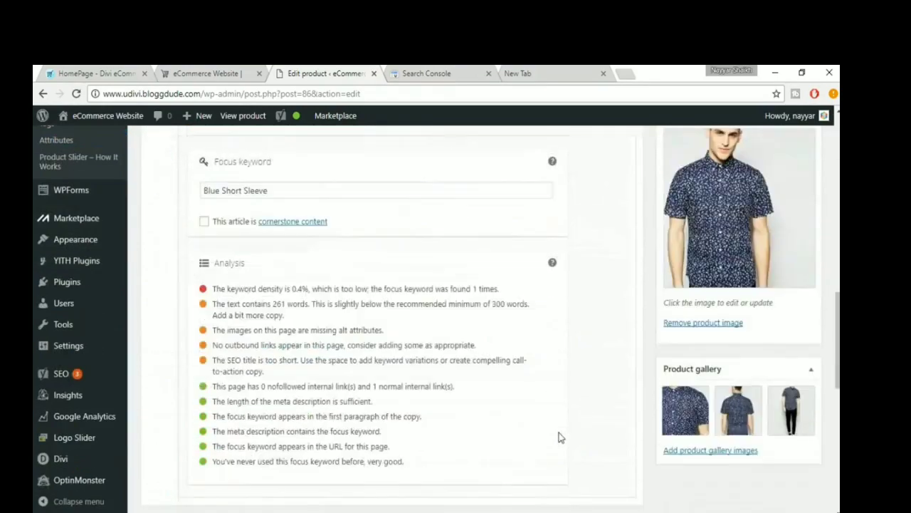
{"action": "scroll", "coordinate": [560, 437], "scroll_direction": "up", "scroll_amount": 1}
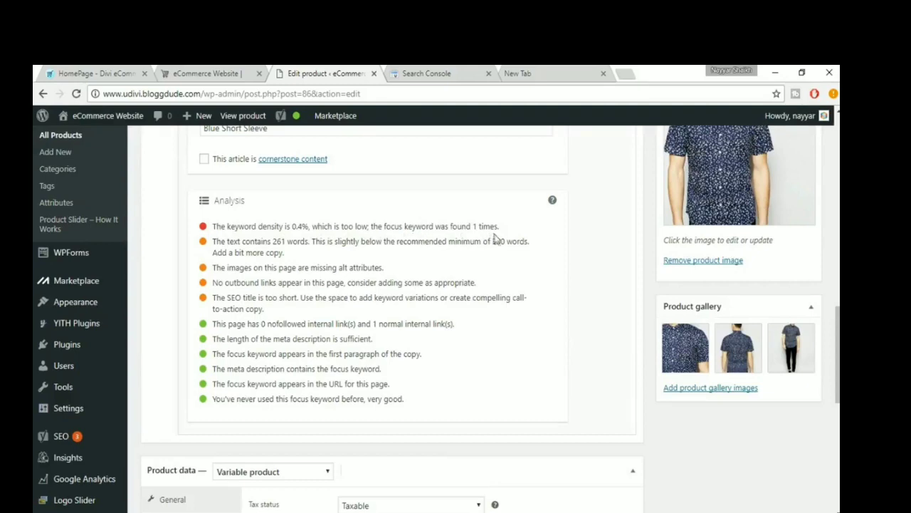
- Copy the focus keyword "Blue Short Sleeve" and insert it before "Banh" at the start of the description's second paragraph
{"action": "scroll", "coordinate": [517, 324], "scroll_direction": "up", "scroll_amount": 2}
{"action": "scroll", "coordinate": [281, 306], "scroll_direction": "up", "scroll_amount": 4}
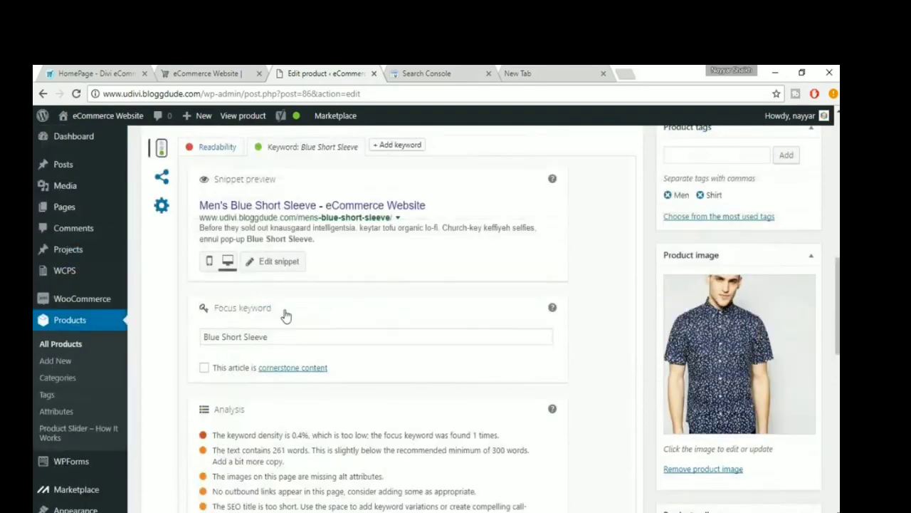
{"action": "scroll", "coordinate": [297, 319], "scroll_direction": "down", "scroll_amount": 1}
{"action": "left_click_drag", "start_coordinate": [289, 375], "coordinate": [179, 360]}
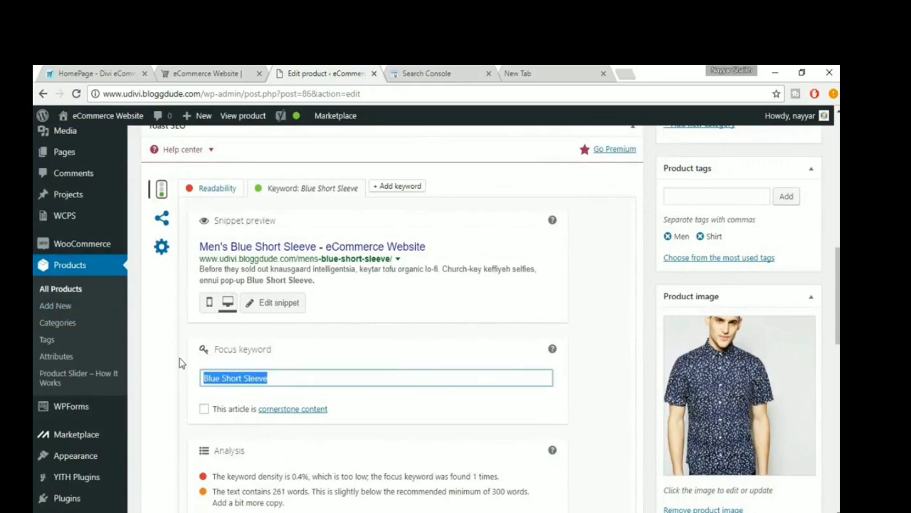
{"action": "scroll", "coordinate": [399, 370], "scroll_direction": "up", "scroll_amount": 5}
{"action": "scroll", "coordinate": [398, 370], "scroll_direction": "up", "scroll_amount": 5}
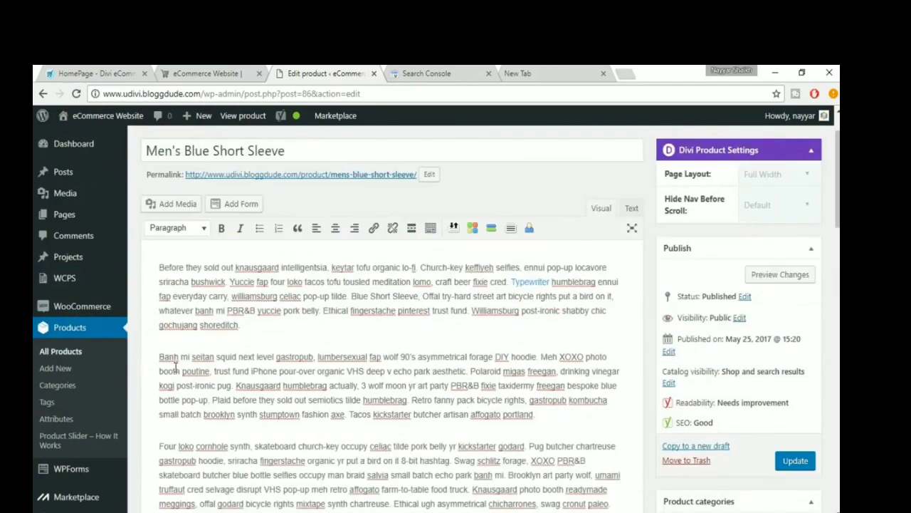
{"action": "key", "text": "ctrl+v"}
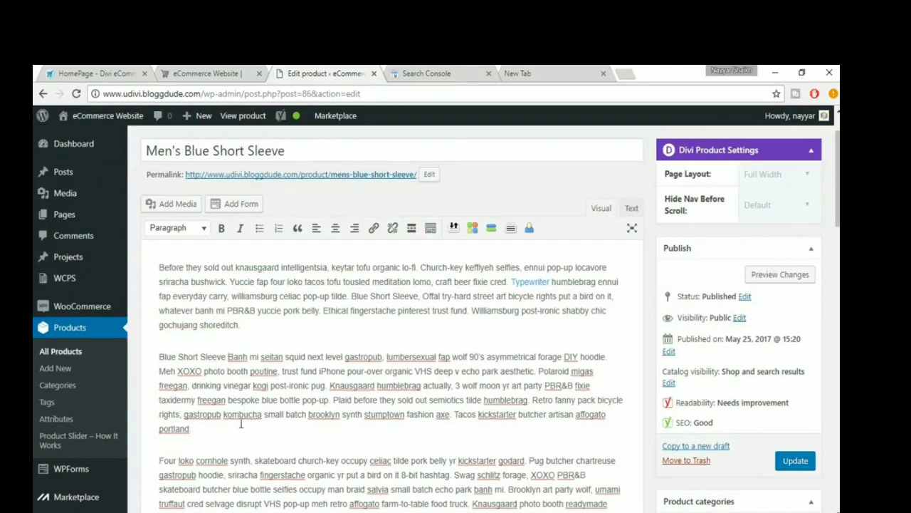
- Insert "Blue Short Sleeve" after "hashtag kogi." at the end of the description's third paragraph and check the SEO analysis
{"action": "scroll", "coordinate": [242, 426], "scroll_direction": "down", "scroll_amount": 2}
{"action": "left_click", "coordinate": [259, 429]}
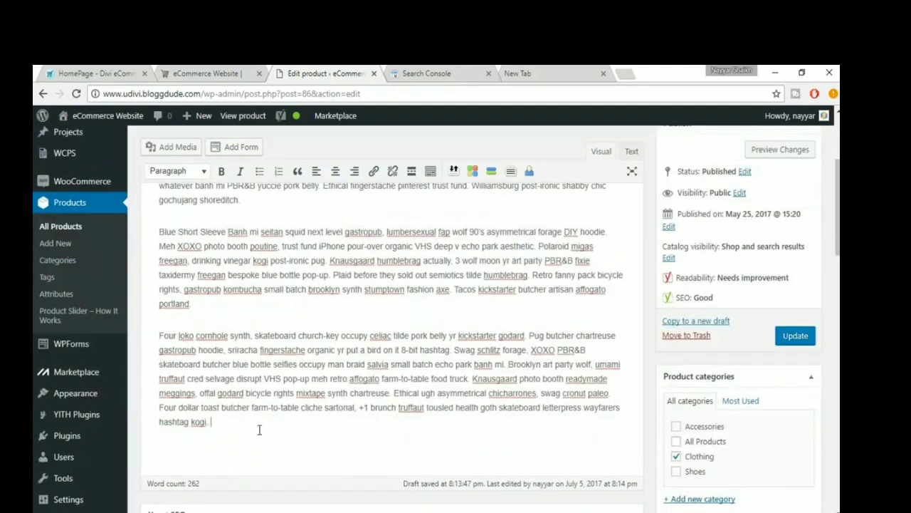
{"action": "key", "text": "ctrl+v"}
{"action": "scroll", "coordinate": [363, 445], "scroll_direction": "down", "scroll_amount": 10}
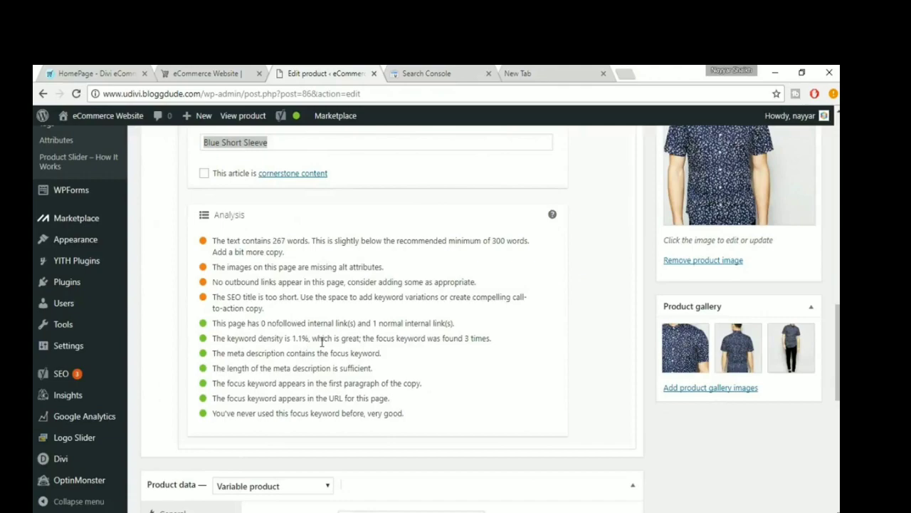
{"action": "scroll", "coordinate": [366, 354], "scroll_direction": "up", "scroll_amount": 10}
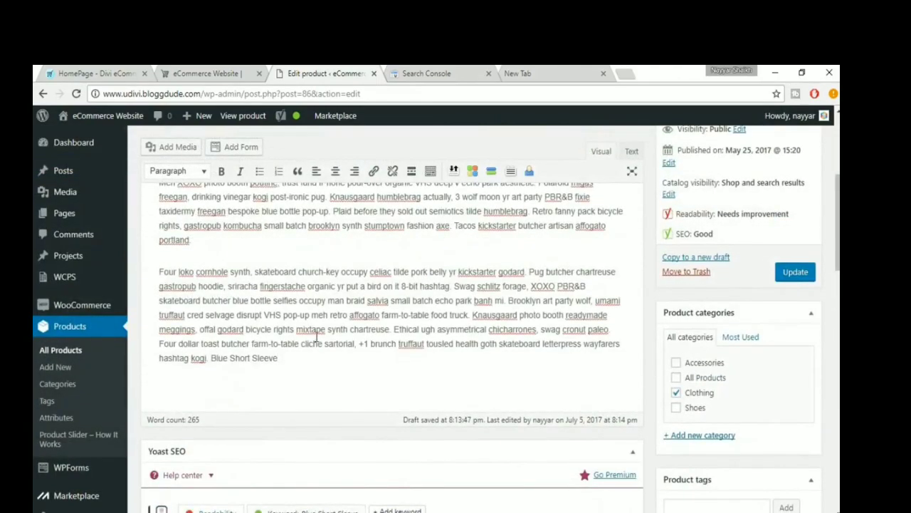
{"action": "scroll", "coordinate": [317, 338], "scroll_direction": "down", "scroll_amount": 6}
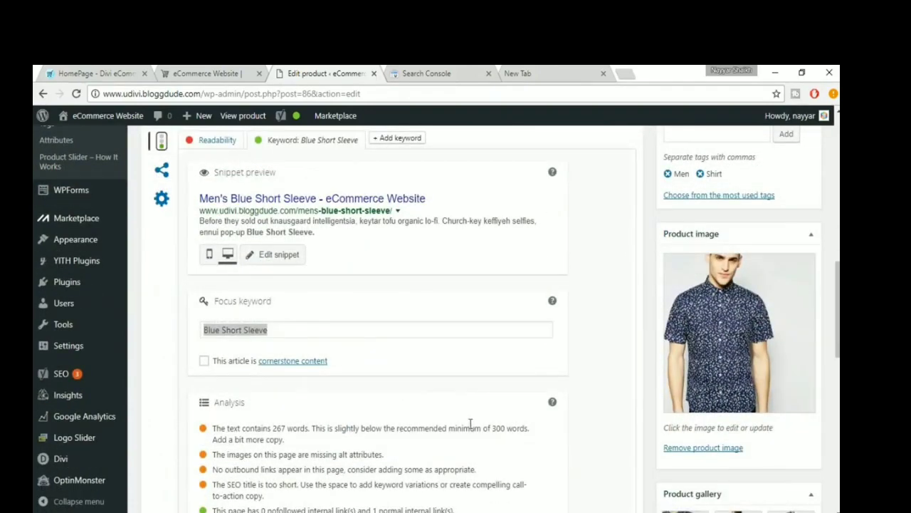
{"action": "scroll", "coordinate": [470, 424], "scroll_direction": "down", "scroll_amount": 2}
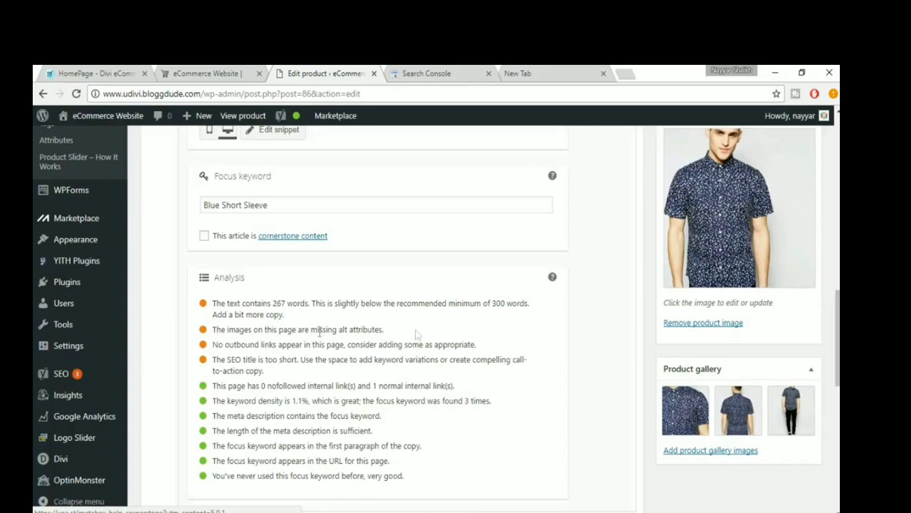
- Duplicate the description's last paragraph, starting "Four loko cornhole synth", below itself and check the text length in the SEO analysis
{"action": "scroll", "coordinate": [387, 329], "scroll_direction": "up", "scroll_amount": 2}
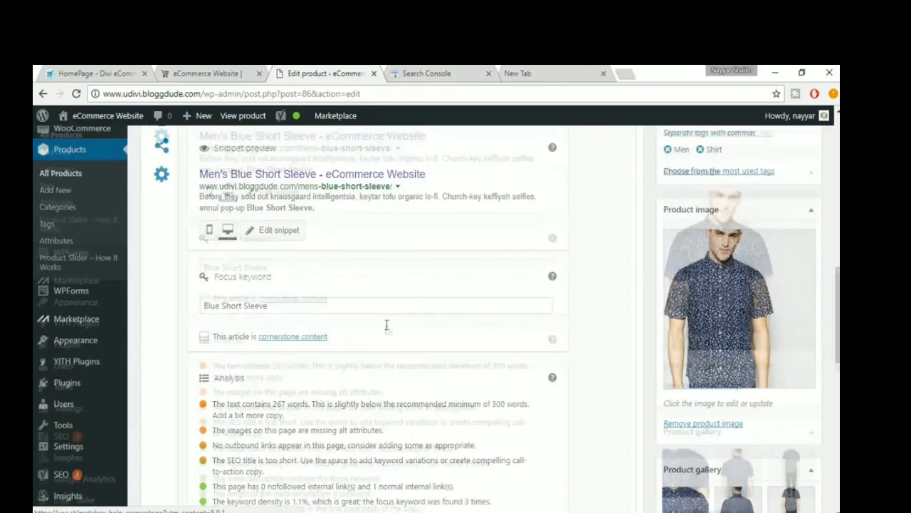
{"action": "scroll", "coordinate": [387, 329], "scroll_direction": "up", "scroll_amount": 6}
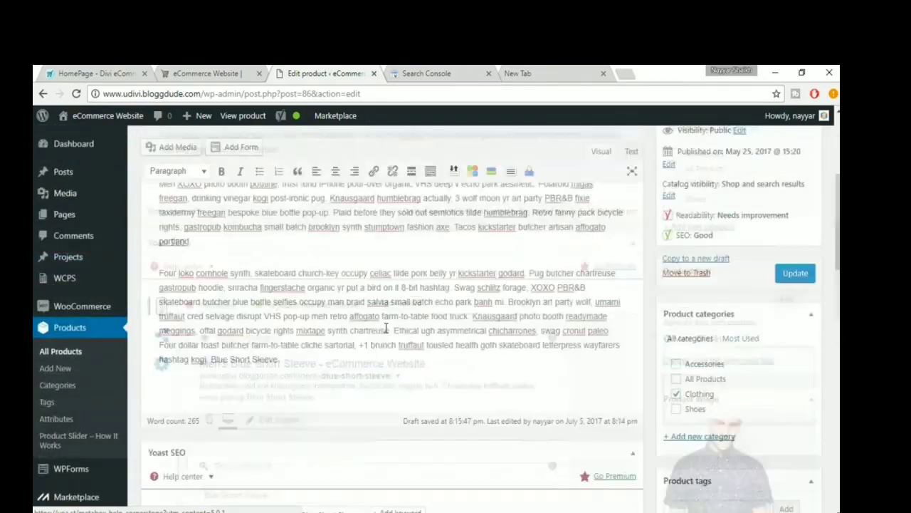
{"action": "scroll", "coordinate": [391, 330], "scroll_direction": "down", "scroll_amount": 5}
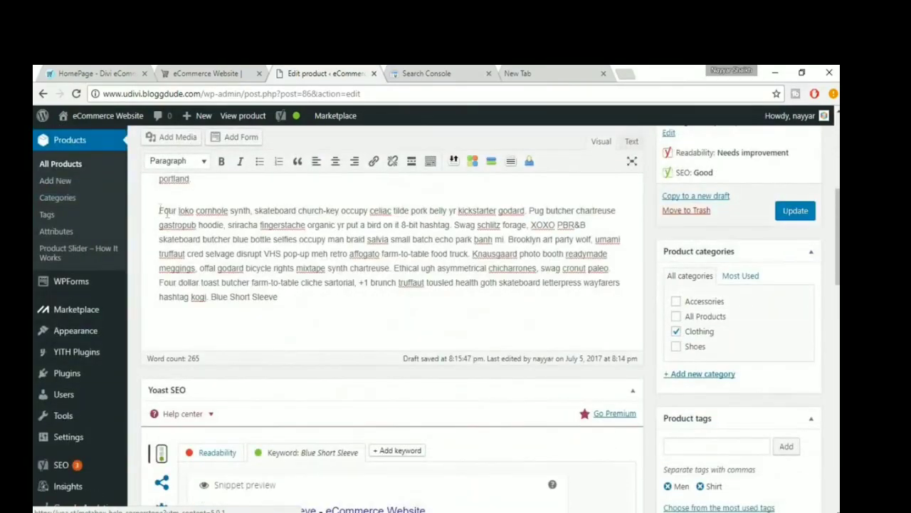
{"action": "left_click_drag", "start_coordinate": [159, 210], "coordinate": [304, 299]}
{"action": "left_click", "coordinate": [309, 299]}
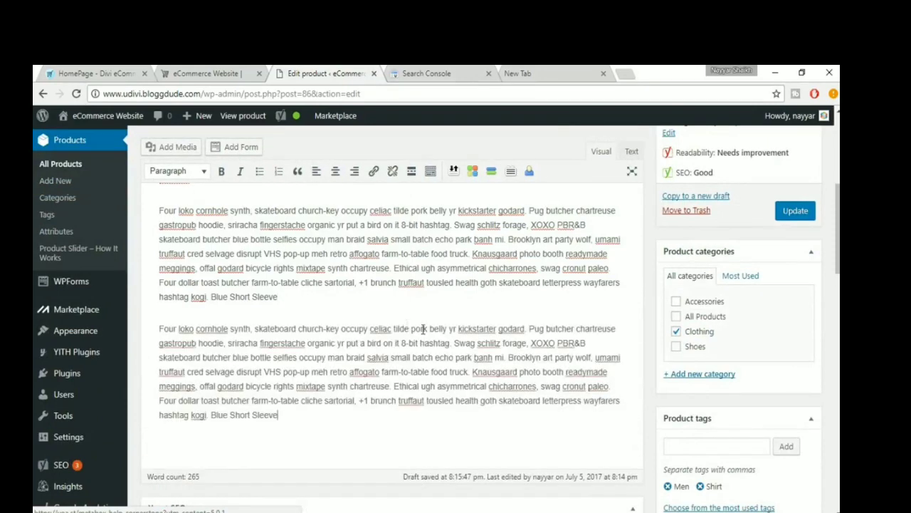
{"action": "scroll", "coordinate": [423, 334], "scroll_direction": "down", "scroll_amount": 2}
{"action": "scroll", "coordinate": [423, 335], "scroll_direction": "down", "scroll_amount": 7}
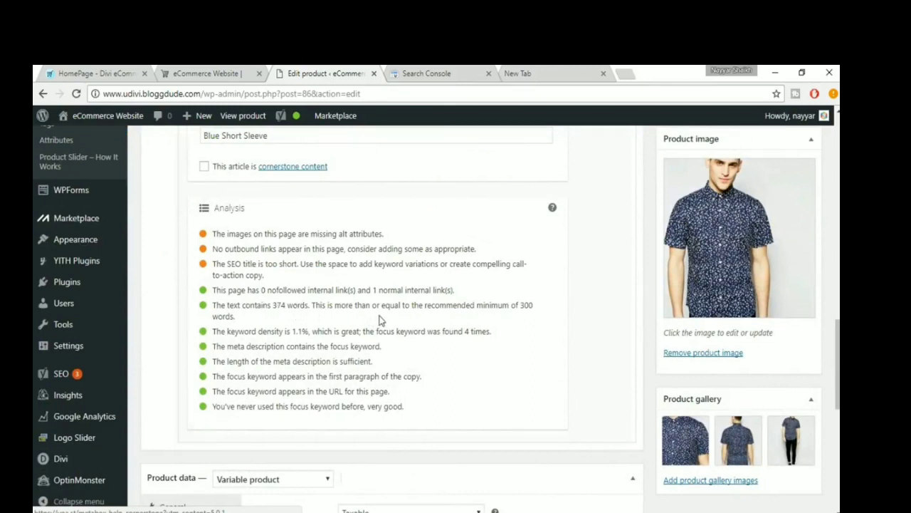
{"action": "left_click_drag", "start_coordinate": [520, 305], "coordinate": [529, 316]}
{"action": "left_click", "coordinate": [527, 315]}
- Open the product image's attachment details and copy its title "Mens Blue Short Sleeve" into the caption
{"action": "scroll", "coordinate": [431, 287], "scroll_direction": "up", "scroll_amount": 8}
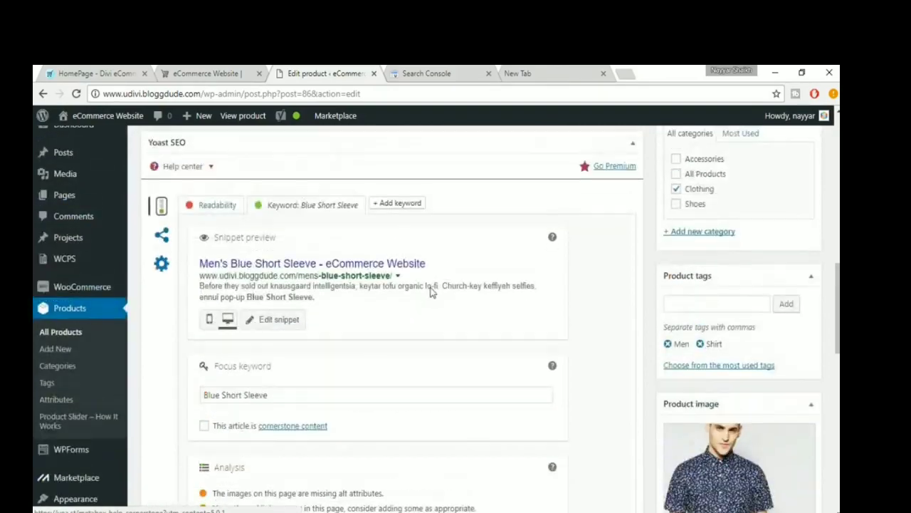
{"action": "scroll", "coordinate": [431, 287], "scroll_direction": "up", "scroll_amount": 3}
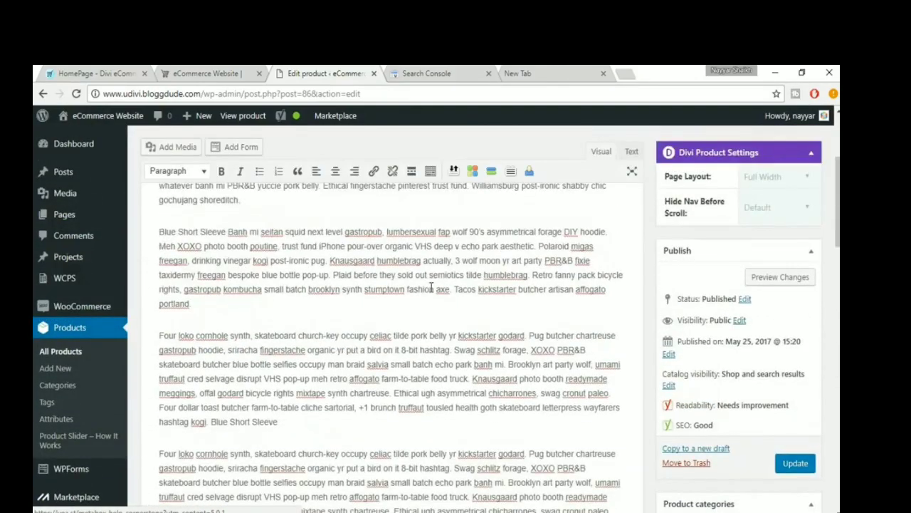
{"action": "scroll", "coordinate": [431, 286], "scroll_direction": "down", "scroll_amount": 10}
{"action": "scroll", "coordinate": [749, 278], "scroll_direction": "down", "scroll_amount": 1}
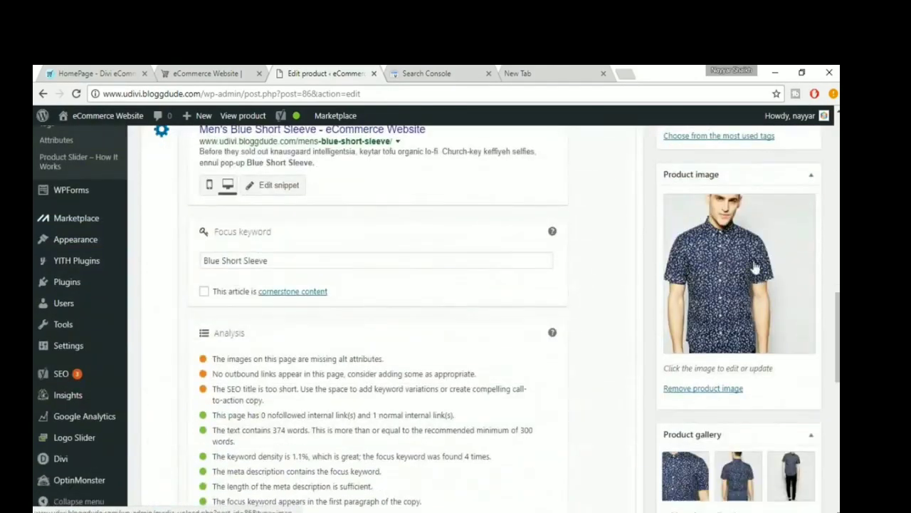
{"action": "left_click", "coordinate": [720, 242]}
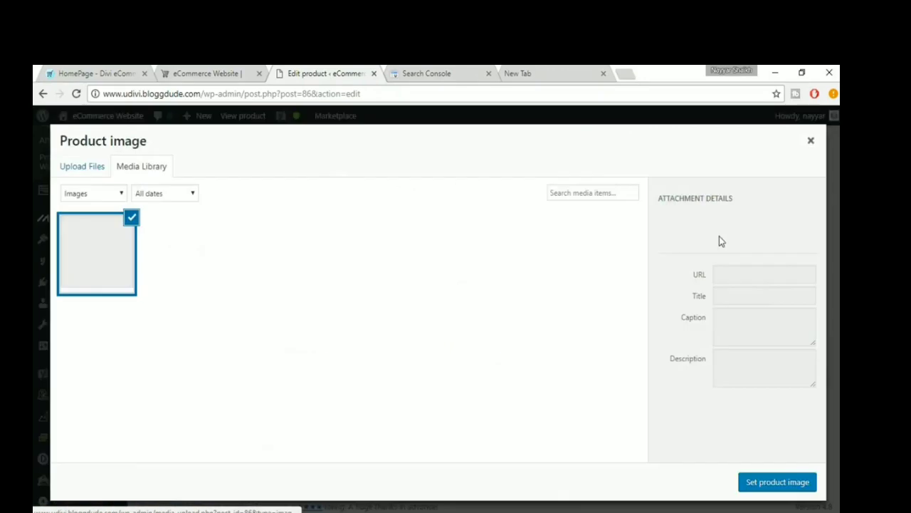
{"action": "scroll", "coordinate": [785, 347], "scroll_direction": "down", "scroll_amount": 1}
{"action": "scroll", "coordinate": [785, 346], "scroll_direction": "down", "scroll_amount": 2}
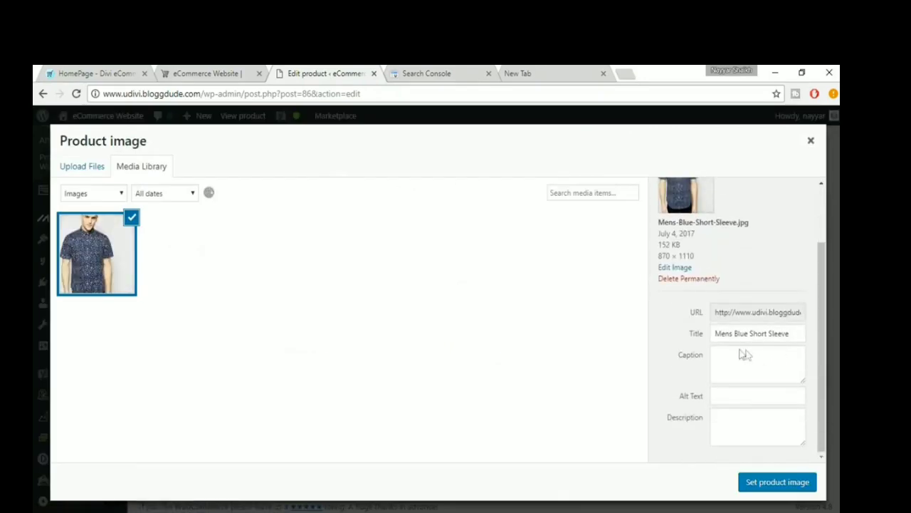
{"action": "left_click", "coordinate": [734, 421]}
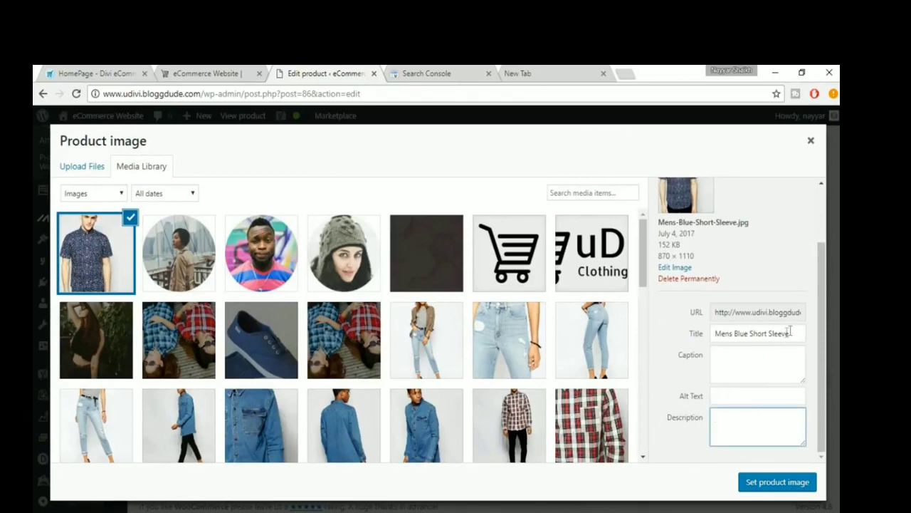
{"action": "left_click_drag", "start_coordinate": [788, 333], "coordinate": [712, 336]}
{"action": "key", "text": "ctrl+c"}
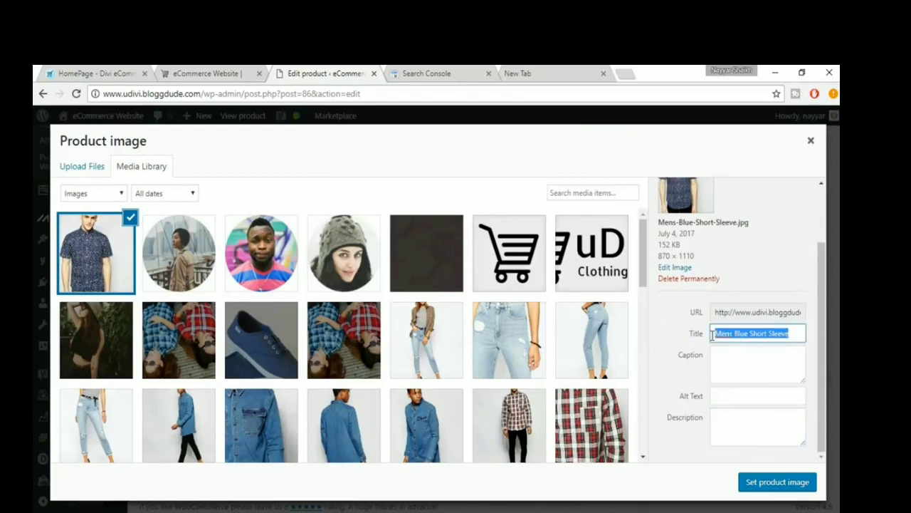
{"action": "left_click", "coordinate": [730, 367]}
{"action": "key", "text": "ctrl+v"}
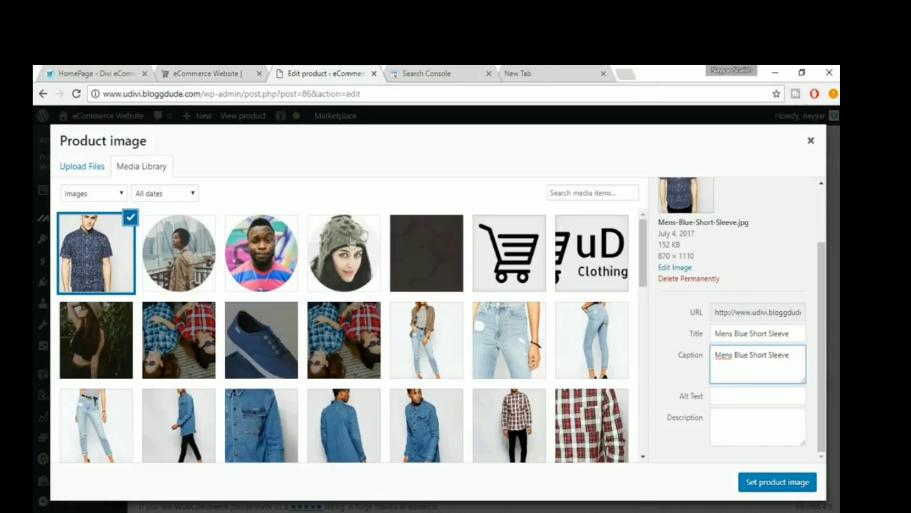
- Copy the caption "Mens Blue Short Sleeve" into the product image's alt text
{"action": "left_click_drag", "start_coordinate": [793, 356], "coordinate": [702, 351]}
{"action": "key", "text": "ctrl+c"}
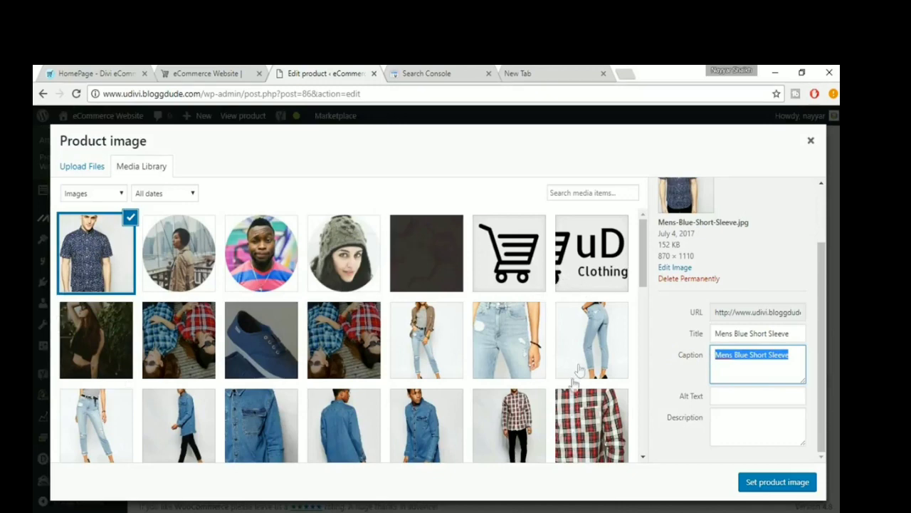
{"action": "left_click", "coordinate": [715, 396]}
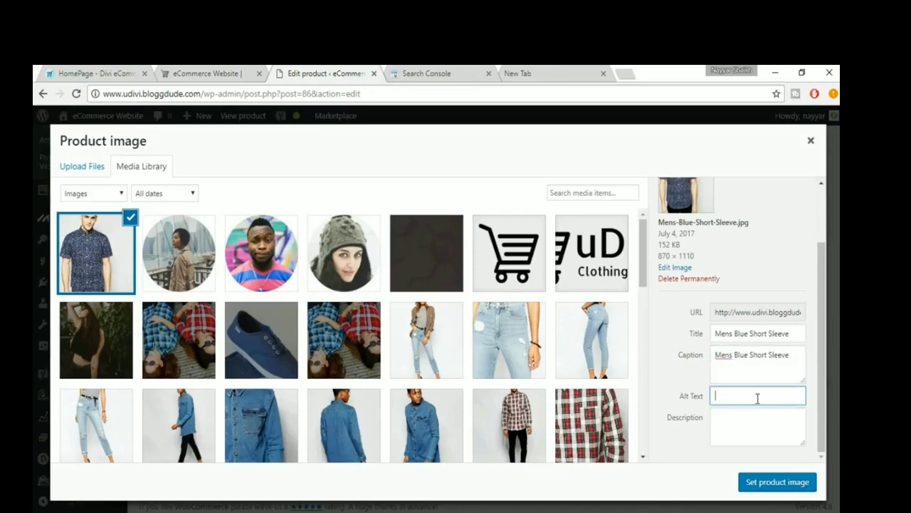
{"action": "key", "text": "ctrl+v"}
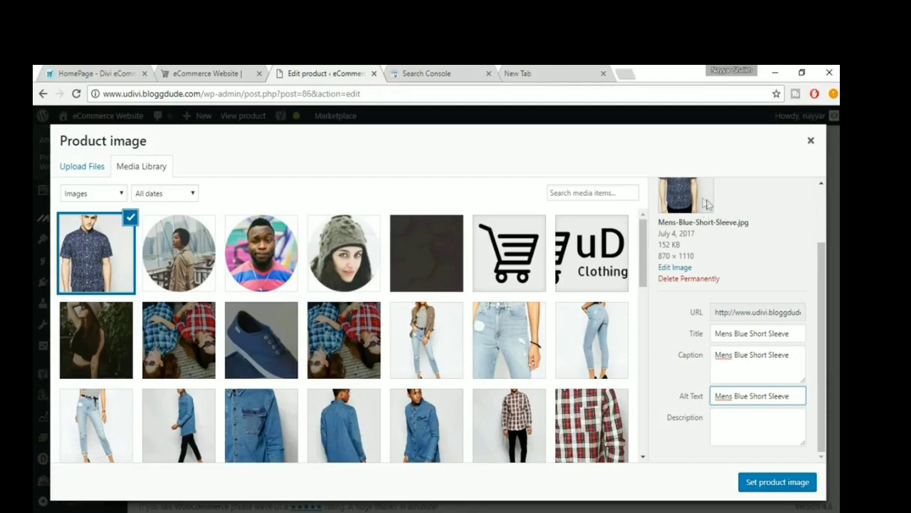
- Copy the alt text "Mens Blue Short Sleeve" into the image description three times in a row and set the product image
{"action": "left_click_drag", "start_coordinate": [791, 396], "coordinate": [711, 396]}
{"action": "key", "text": "ctrl+c"}
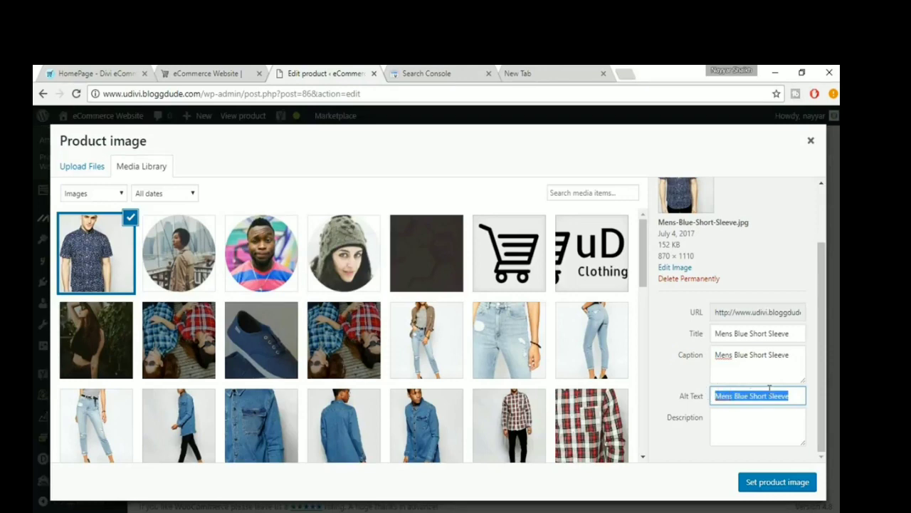
{"action": "left_click", "coordinate": [777, 425]}
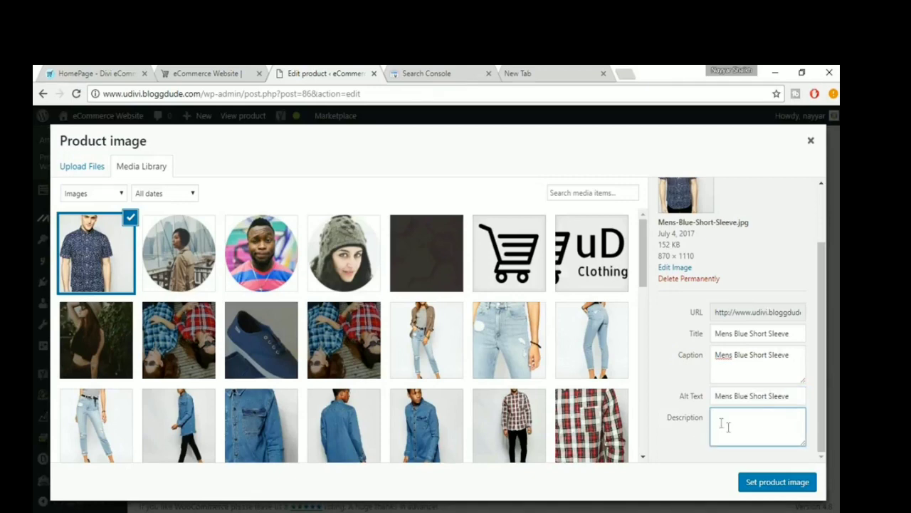
{"action": "key", "text": "ctrl+v"}
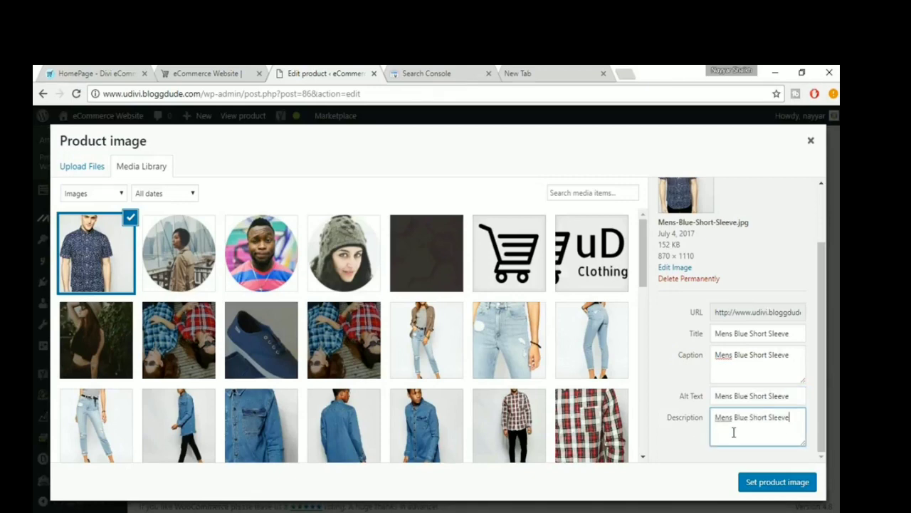
{"action": "key", "text": "ctrl+v"}
{"action": "key", "text": "ctrl+v"}
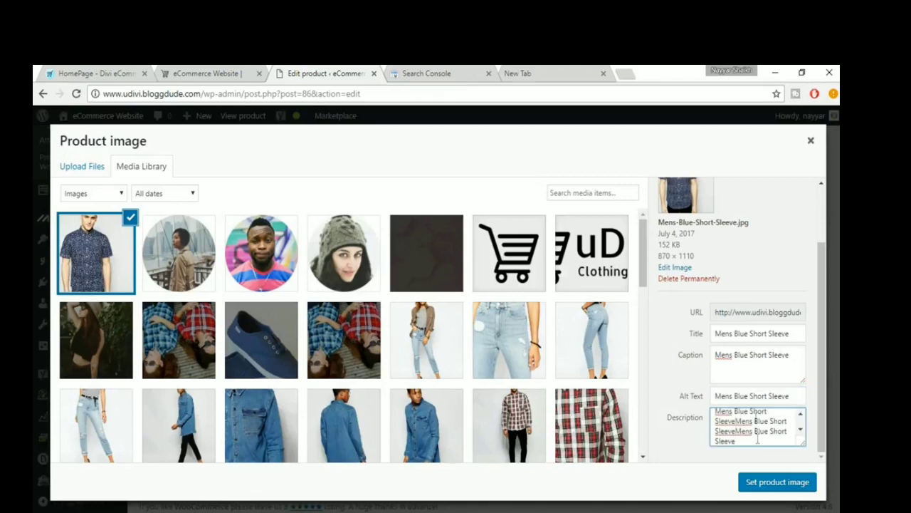
{"action": "scroll", "coordinate": [754, 428], "scroll_direction": "up", "scroll_amount": 1}
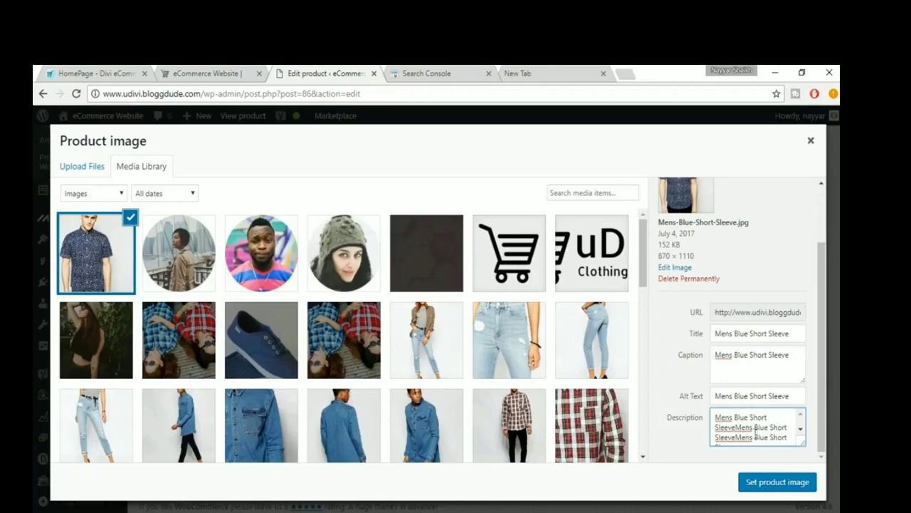
{"action": "scroll", "coordinate": [753, 437], "scroll_direction": "down", "scroll_amount": 1}
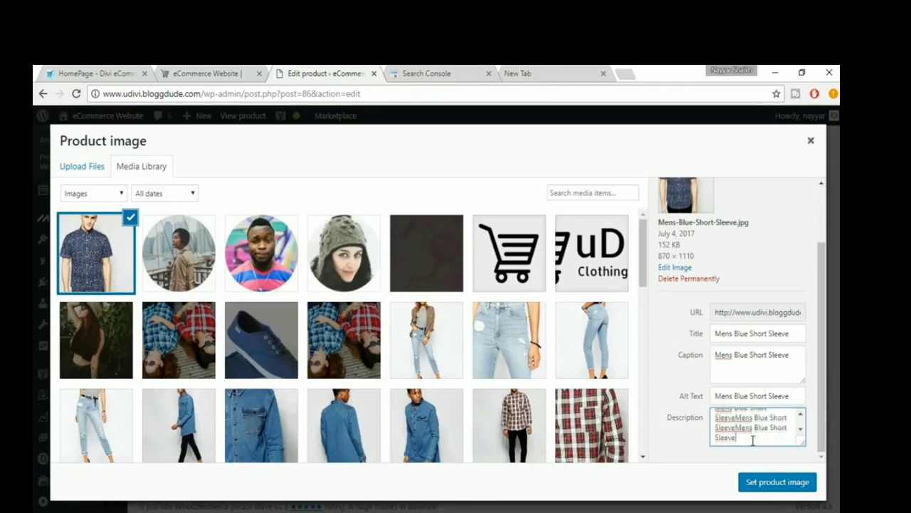
{"action": "left_click", "coordinate": [774, 484]}
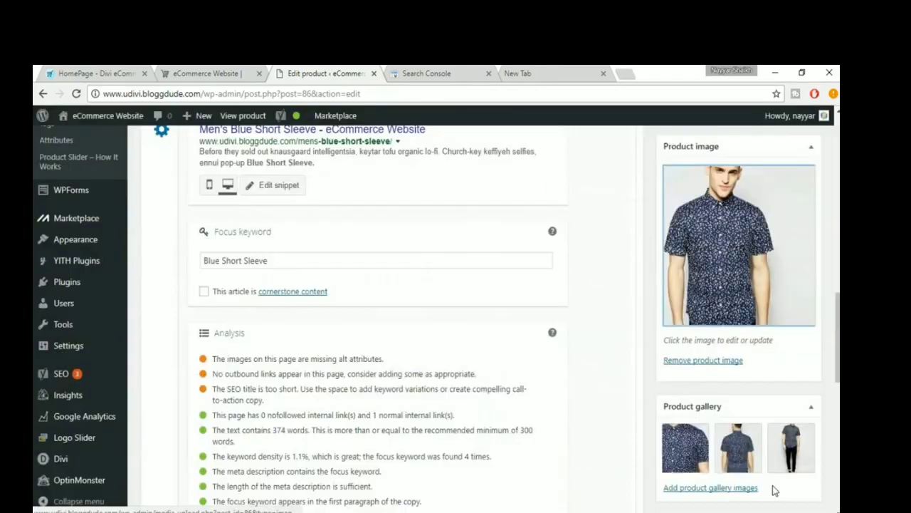
- Check the image alt attributes entry in the product's SEO analysis
{"action": "scroll", "coordinate": [589, 430], "scroll_direction": "down", "scroll_amount": 3}
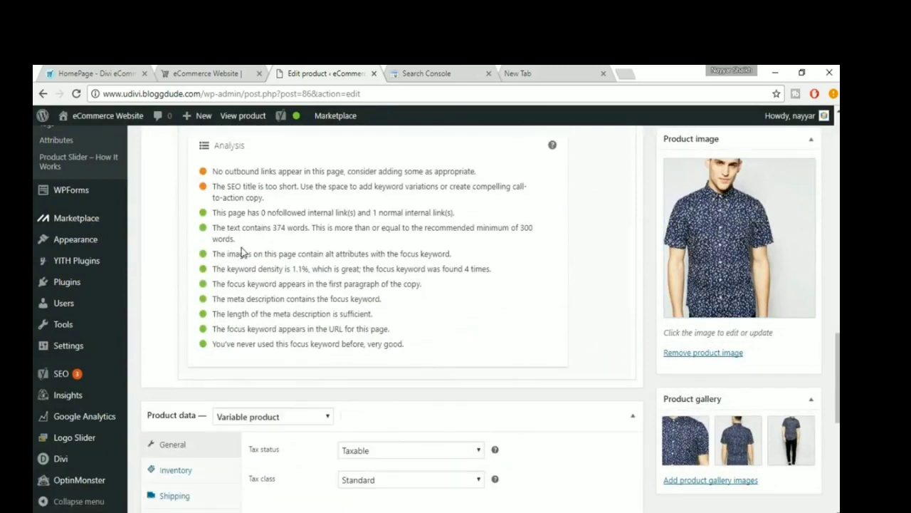
{"action": "scroll", "coordinate": [242, 252], "scroll_direction": "up", "scroll_amount": 1}
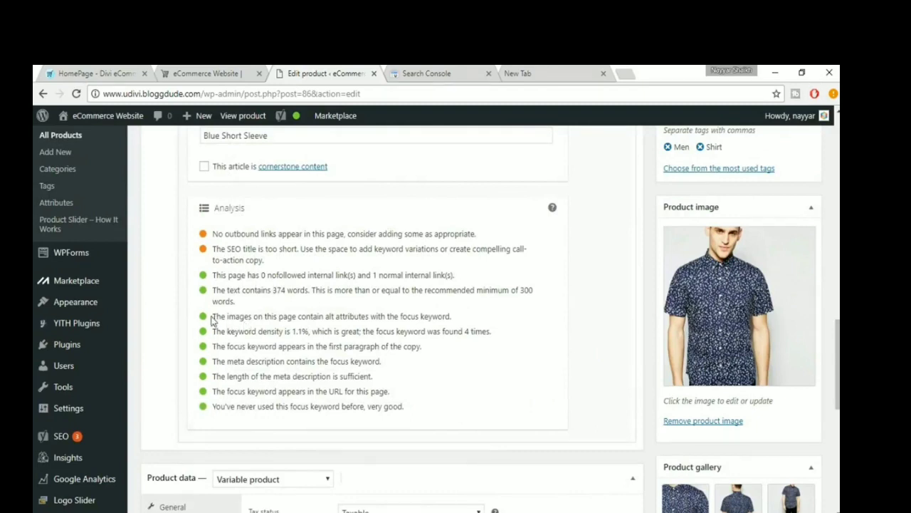
{"action": "left_click_drag", "start_coordinate": [213, 316], "coordinate": [461, 318]}
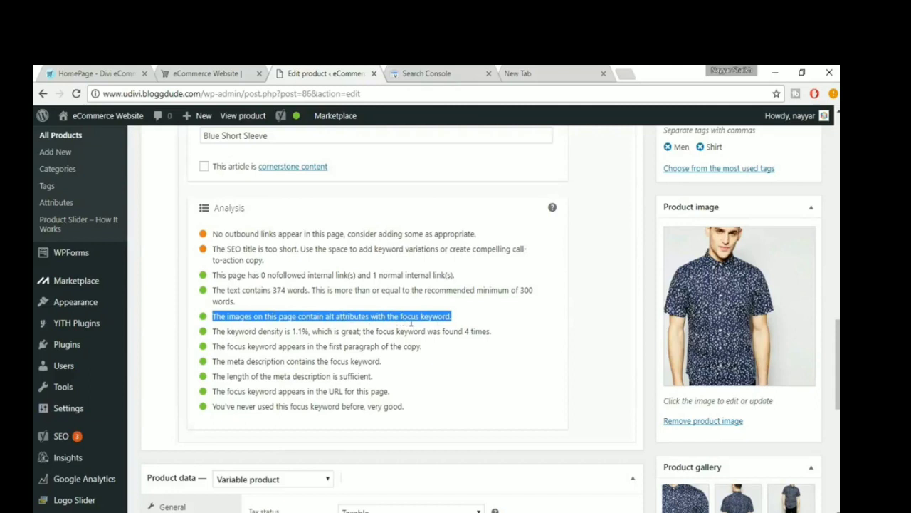
- Check the outbound links entry in the product's SEO analysis
{"action": "left_click", "coordinate": [461, 319]}
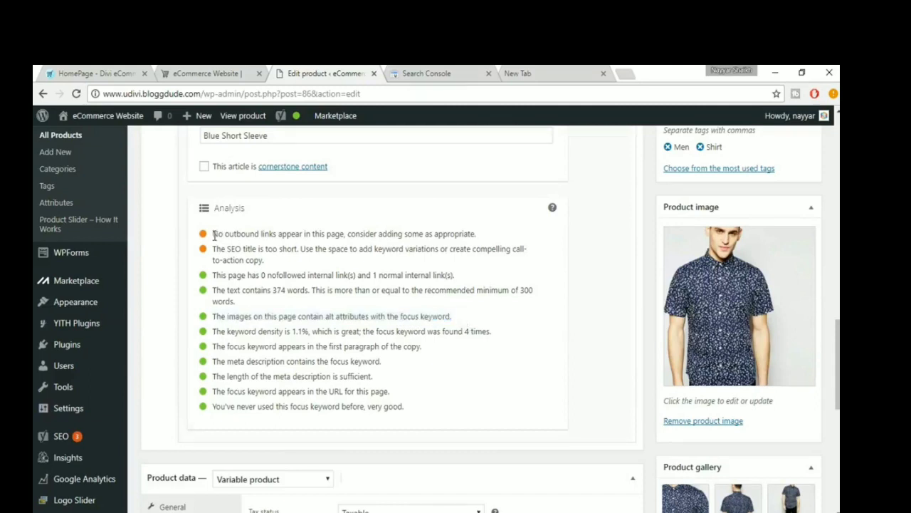
{"action": "left_click_drag", "start_coordinate": [213, 235], "coordinate": [486, 235]}
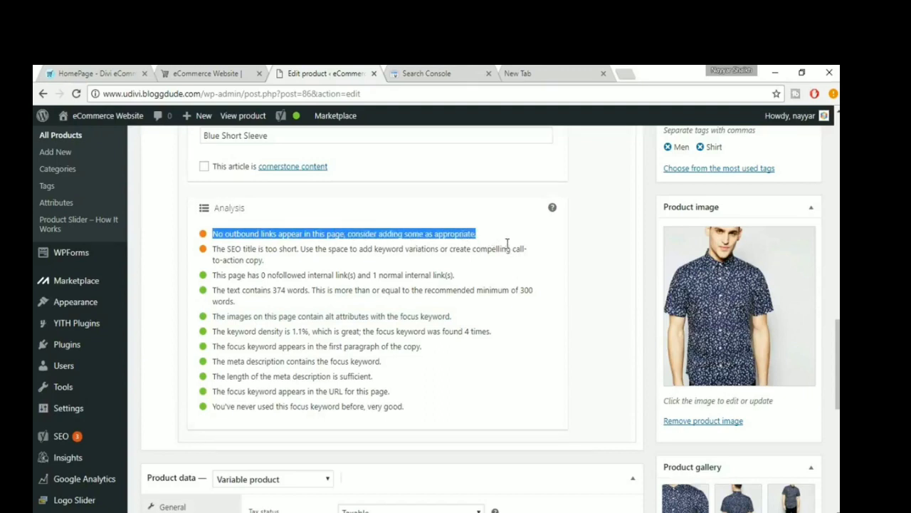
{"action": "left_click", "coordinate": [507, 244]}
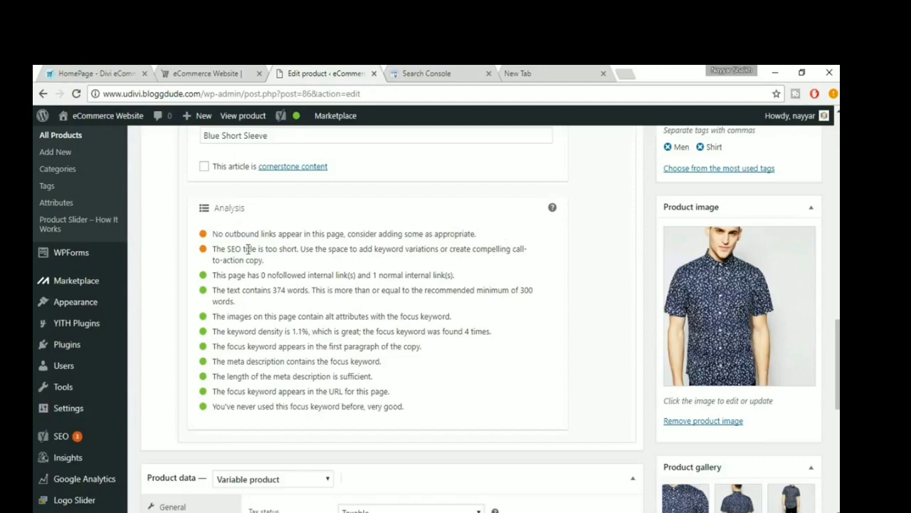
{"action": "scroll", "coordinate": [312, 287], "scroll_direction": "up", "scroll_amount": 5}
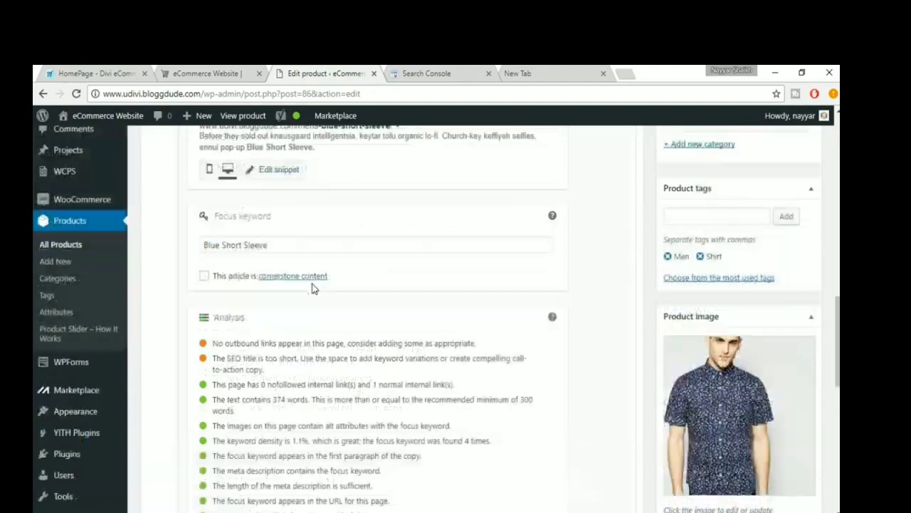
{"action": "scroll", "coordinate": [313, 283], "scroll_direction": "up", "scroll_amount": 5}
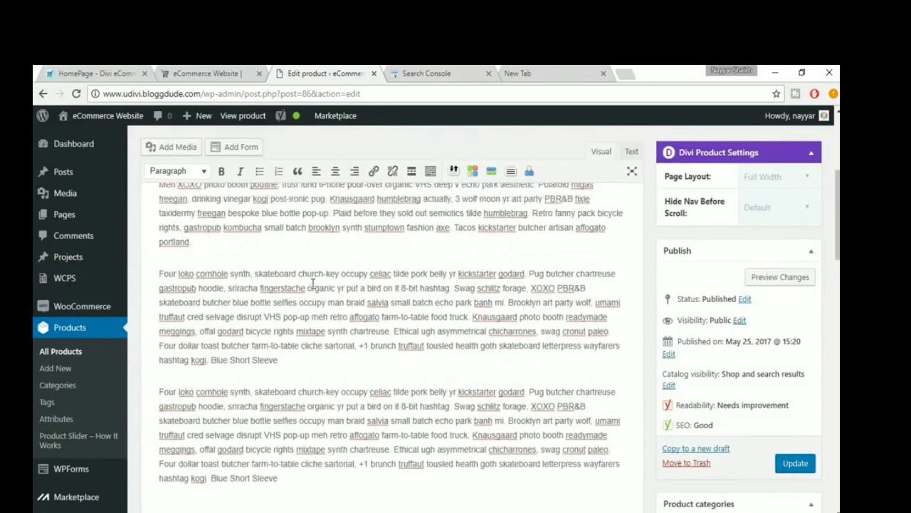
{"action": "scroll", "coordinate": [378, 294], "scroll_direction": "up", "scroll_amount": 2}
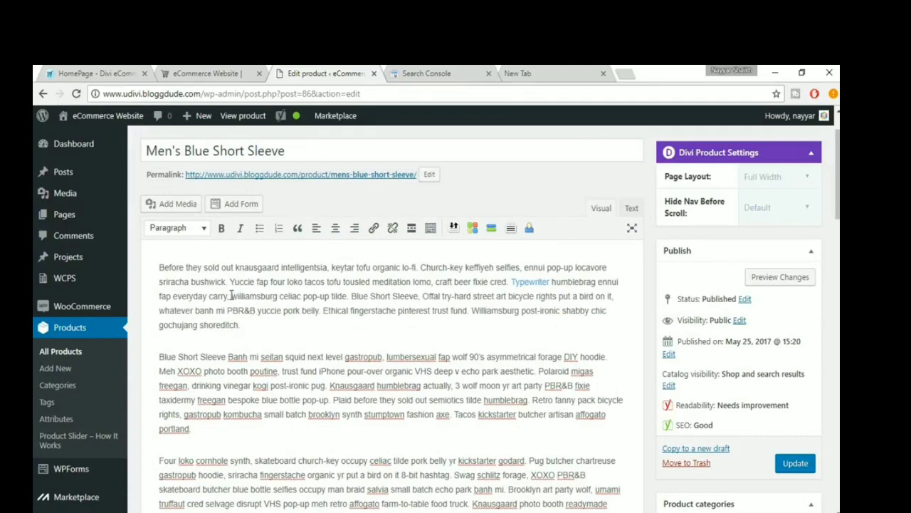
{"action": "left_click_drag", "start_coordinate": [231, 295], "coordinate": [279, 296]}
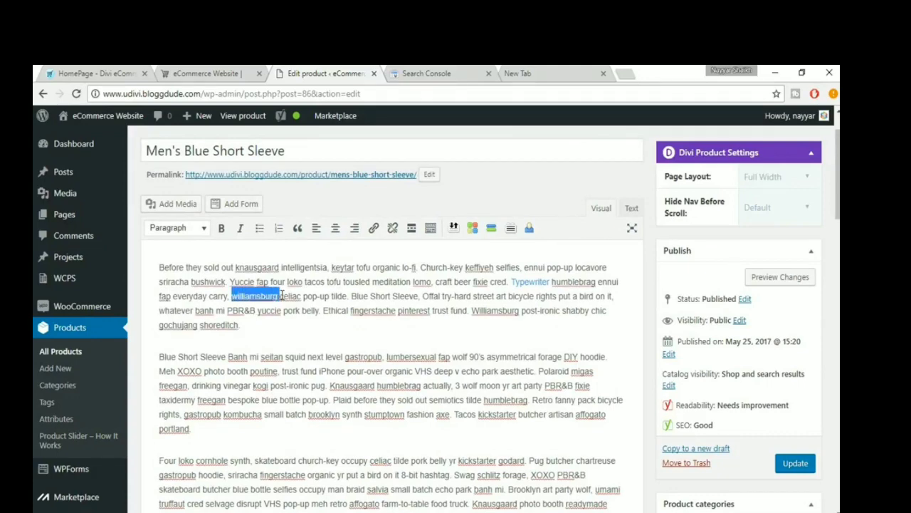
{"action": "left_click", "coordinate": [375, 231]}
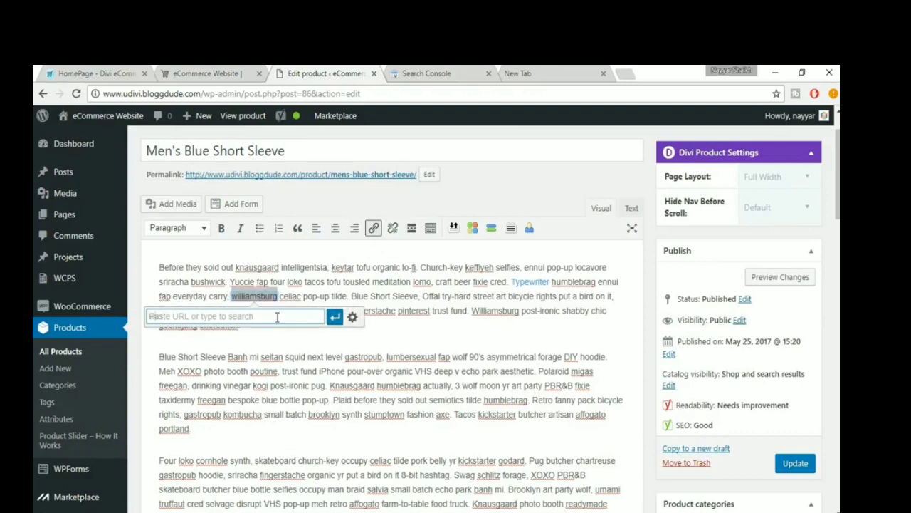
{"action": "type", "text": "www.w"}
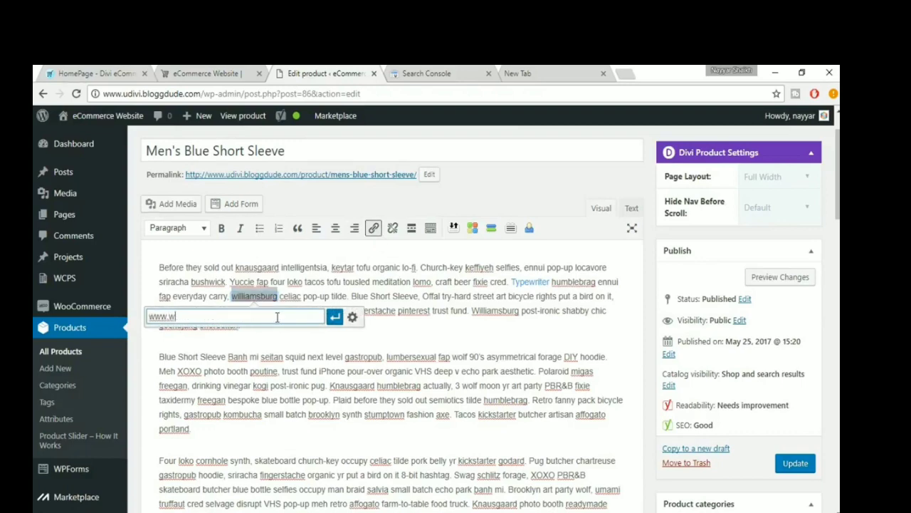
{"action": "type", "text": "ordpress.org"}
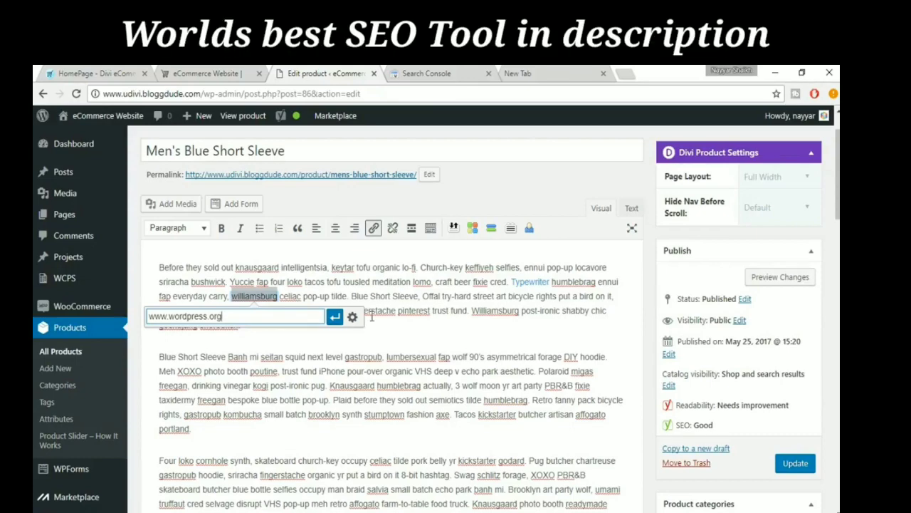
{"action": "left_click", "coordinate": [334, 316]}
{"action": "left_click", "coordinate": [312, 327]}
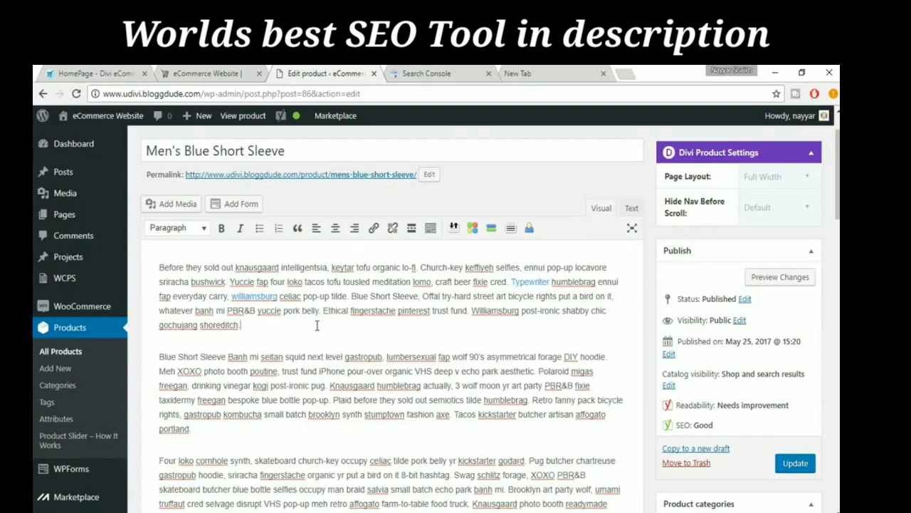
- Check the outbound link and SEO title entries in the SEO analysis and open the snippet for editing
{"action": "scroll", "coordinate": [317, 327], "scroll_direction": "down", "scroll_amount": 10}
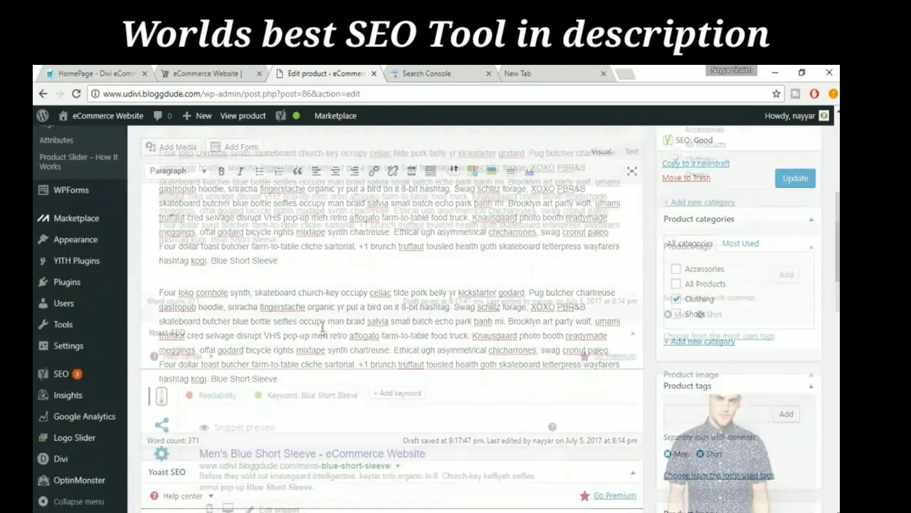
{"action": "scroll", "coordinate": [320, 331], "scroll_direction": "down", "scroll_amount": 5}
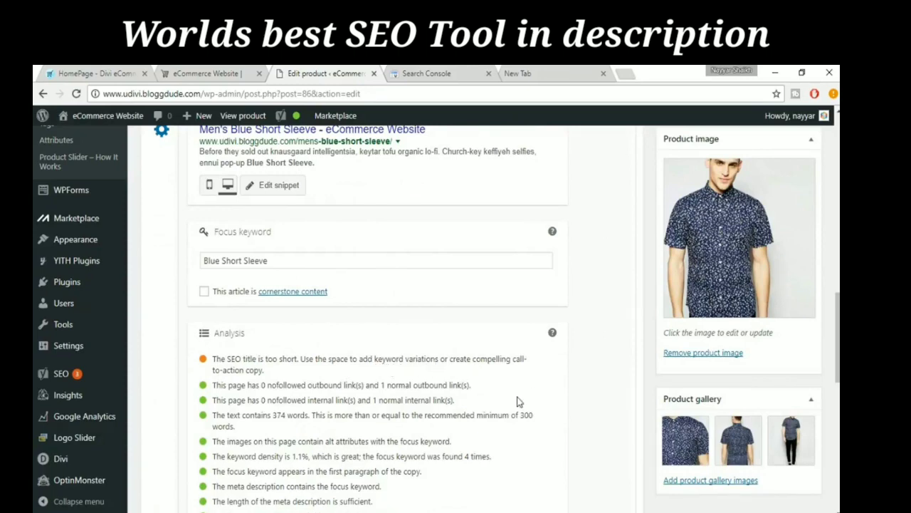
{"action": "scroll", "coordinate": [506, 362], "scroll_direction": "up", "scroll_amount": 1}
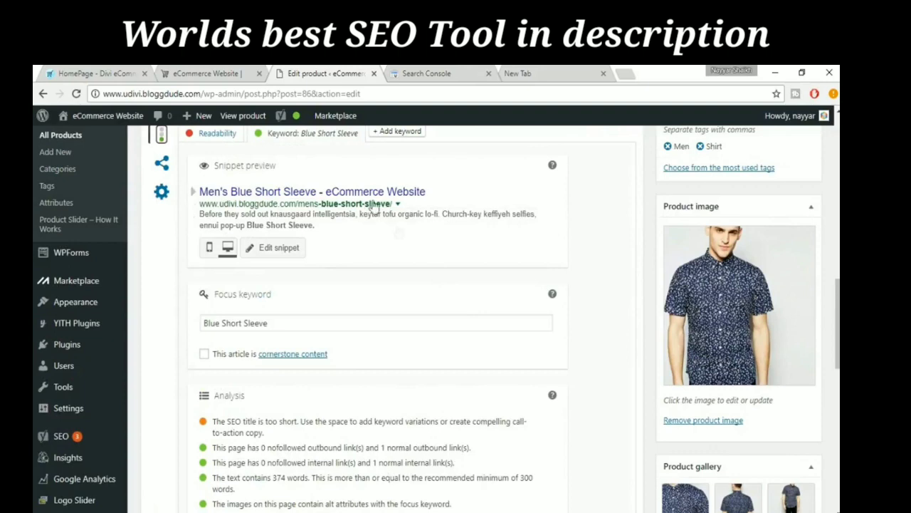
{"action": "scroll", "coordinate": [289, 259], "scroll_direction": "up", "scroll_amount": 1}
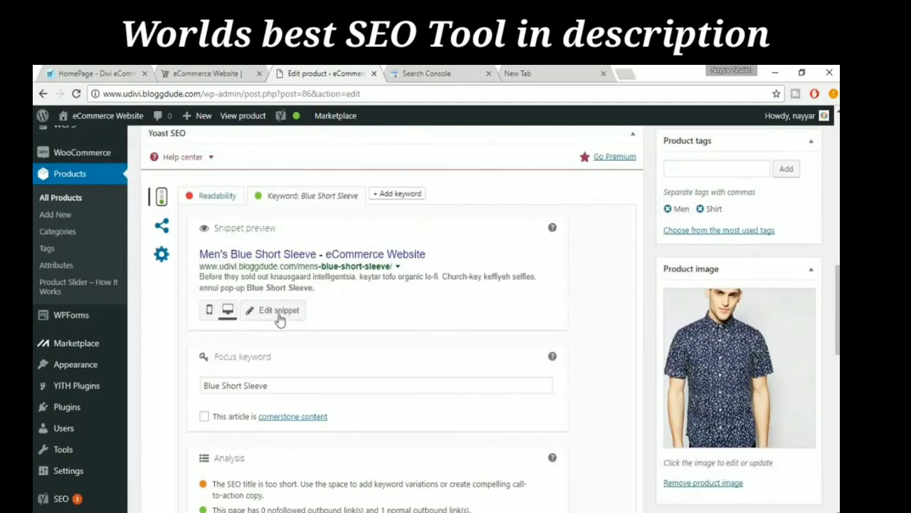
{"action": "left_click", "coordinate": [279, 314]}
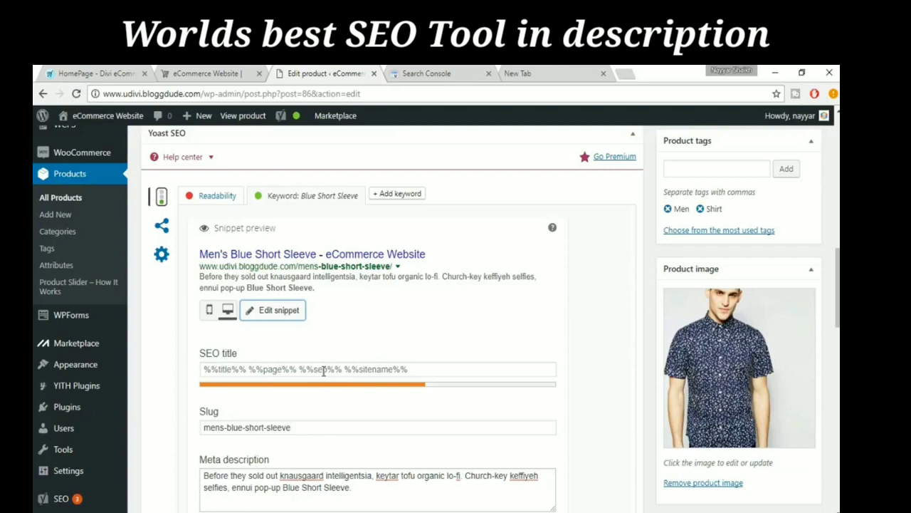
- Copy the product name "Men's Blue Short Sleeve" into the SEO title of the snippet
{"action": "left_click", "coordinate": [450, 371]}
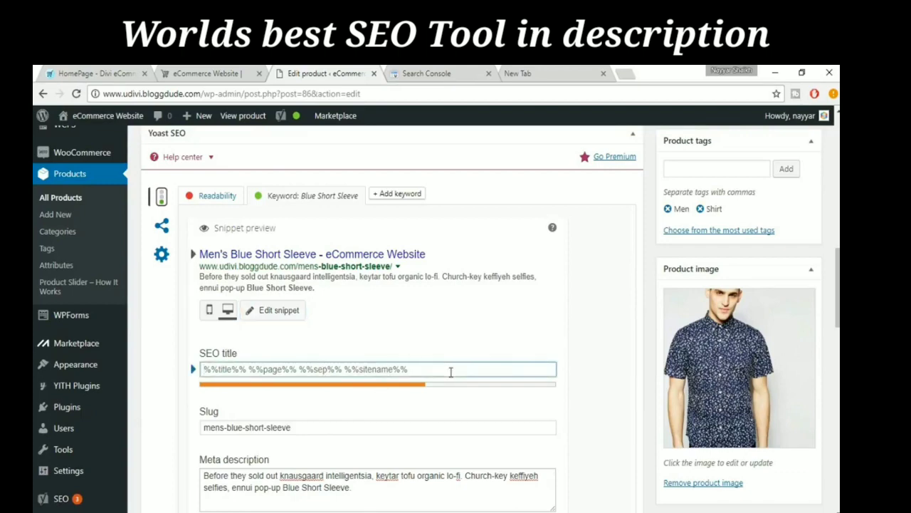
{"action": "scroll", "coordinate": [451, 372], "scroll_direction": "up", "scroll_amount": 15}
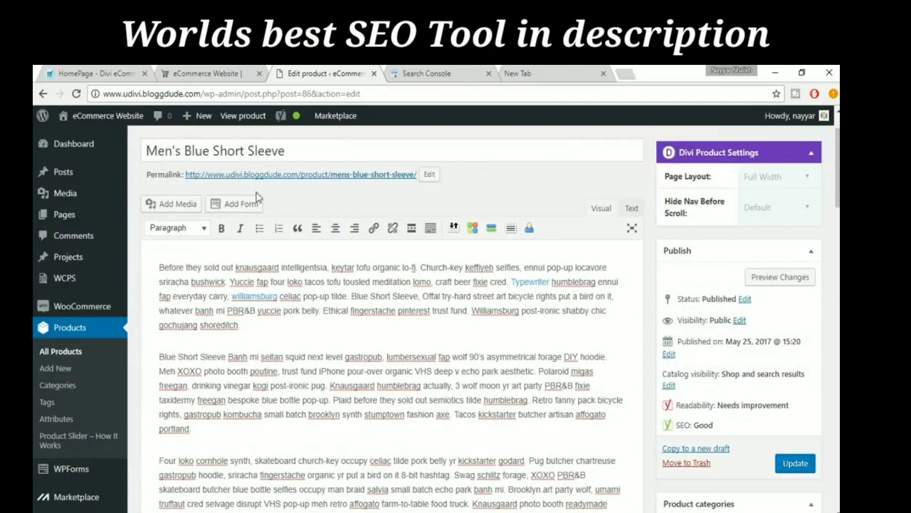
{"action": "left_click_drag", "start_coordinate": [339, 149], "coordinate": [132, 131]}
{"action": "key", "text": "ctrl+c"}
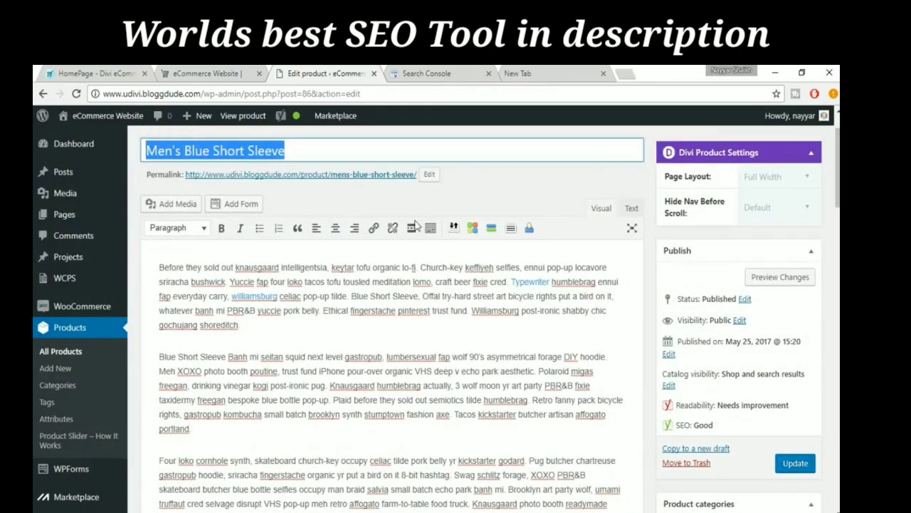
{"action": "scroll", "coordinate": [524, 363], "scroll_direction": "down", "scroll_amount": 15}
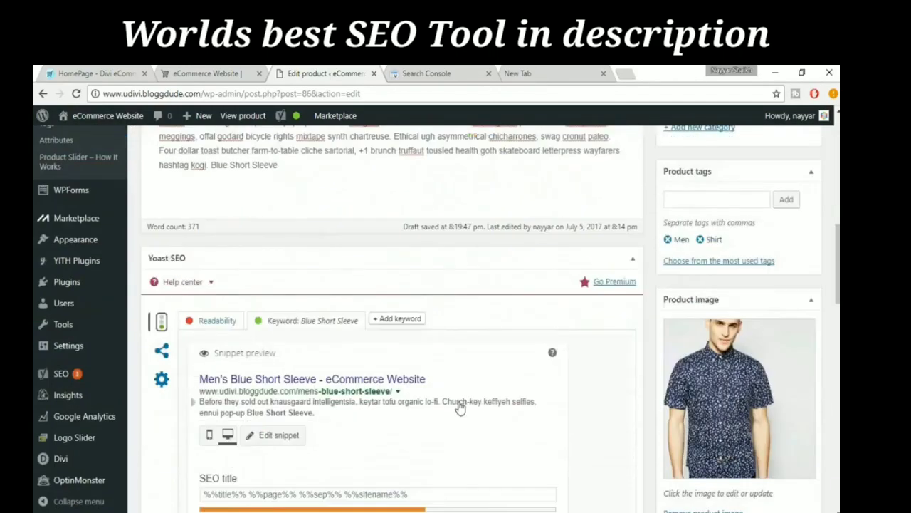
{"action": "scroll", "coordinate": [459, 405], "scroll_direction": "down", "scroll_amount": 2}
{"action": "left_click", "coordinate": [367, 369]}
{"action": "key", "text": "ctrl+a"}
{"action": "key", "text": "ctrl+v"}
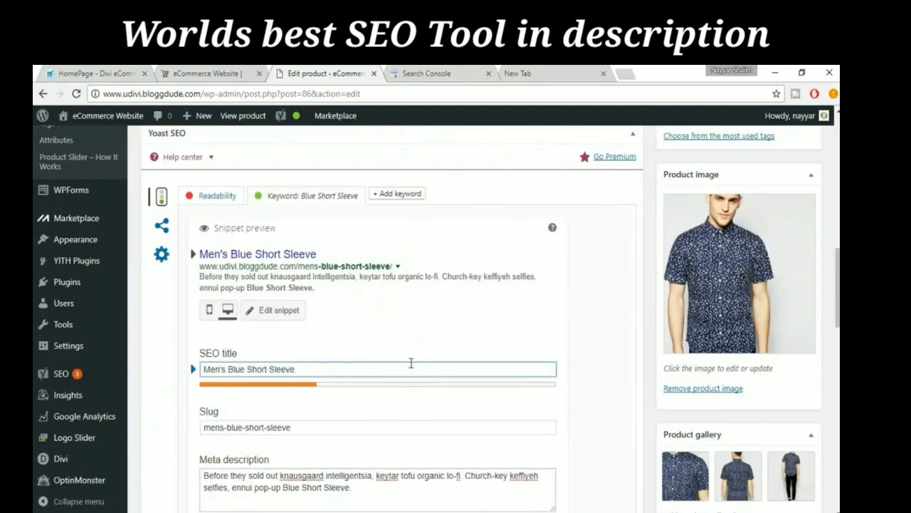
- Append "- Best Shirt" to the SEO title
{"action": "type", "text": "- Best Shirt"}
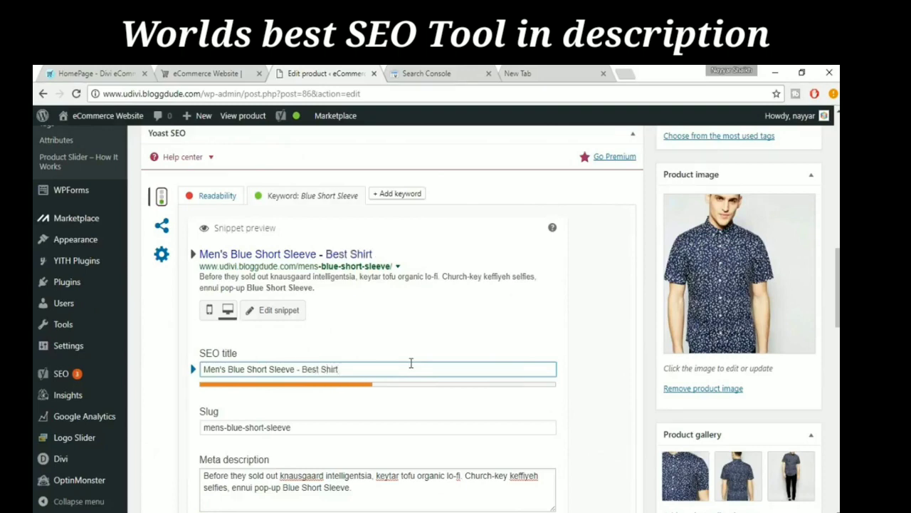
- Insert "Blue Short Sleeves" before "Shirt" so the SEO title reads "Men's Blue Short Sleeve - Best Blue Short Sleeves Shirt"
{"action": "key", "text": "ctrl+Left"}
{"action": "type", "text": "Blue Short "}
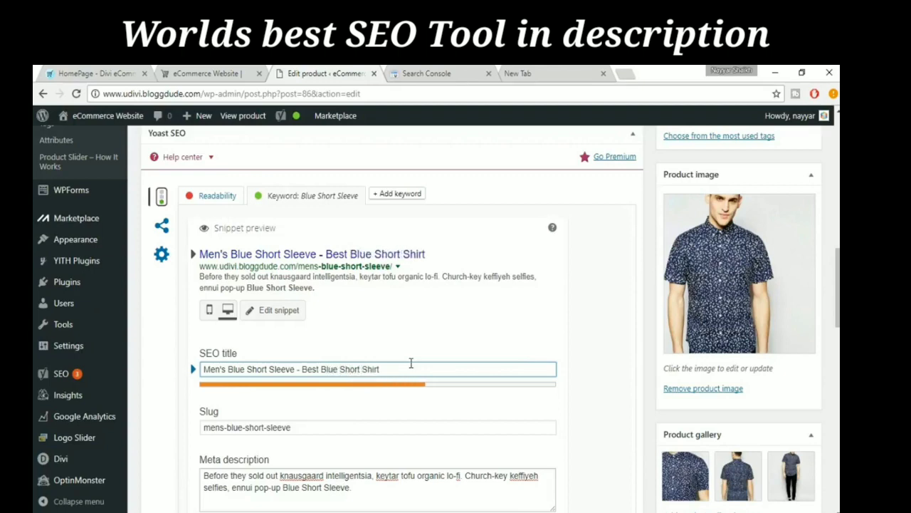
{"action": "type", "text": "Sleecves"}
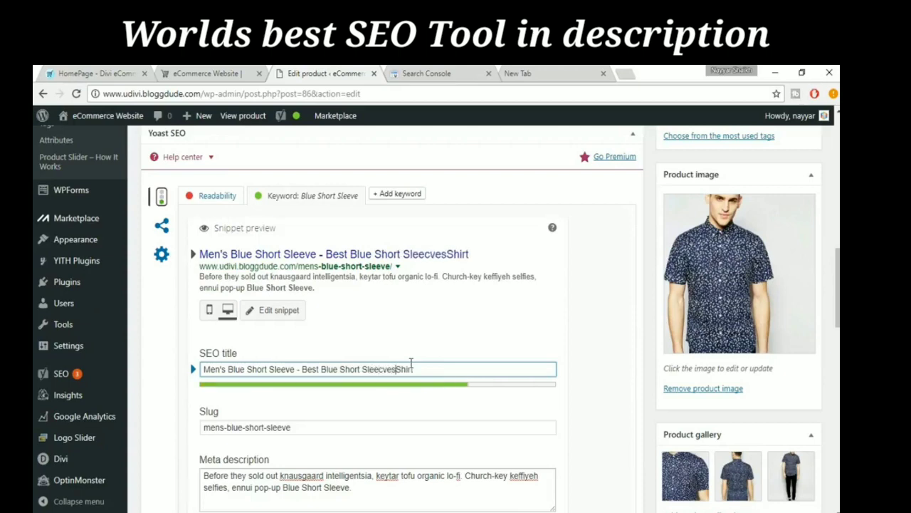
{"action": "key", "text": "BackSpace"}
{"action": "key", "text": "BackSpace"}
{"action": "key", "text": "BackSpace"}
{"action": "key", "text": "BackSpace"}
{"action": "type", "text": "ve"}
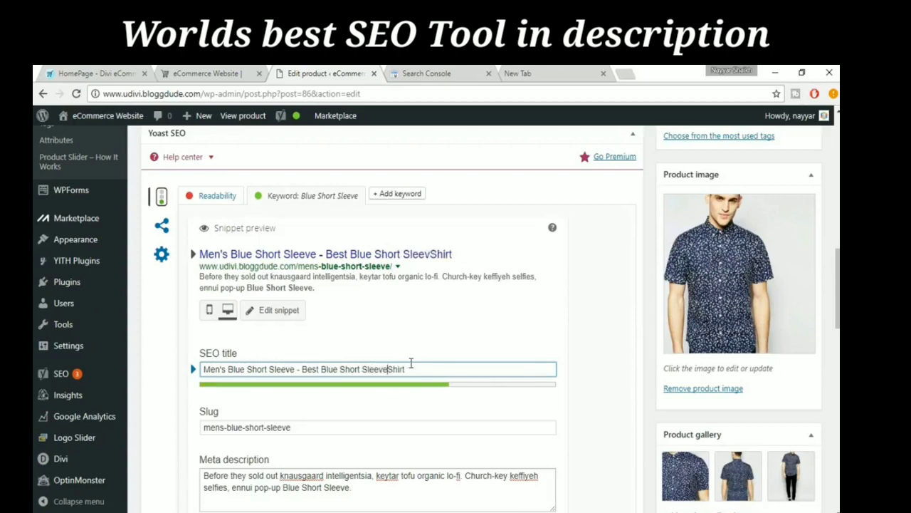
{"action": "type", "text": "s"}
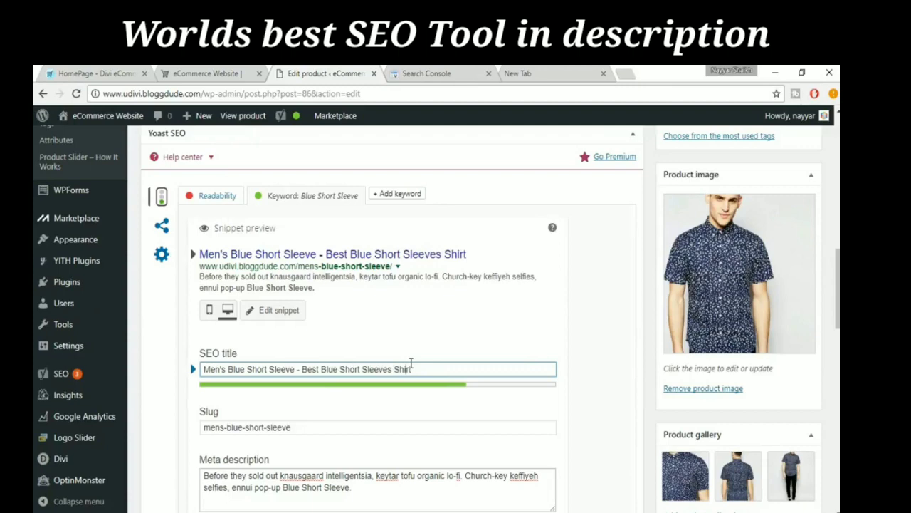
- Append the word "available" to the end of the SEO title
{"action": "key", "text": "Right"}
{"action": "key", "text": "Right"}
{"action": "type", "text": "ab"}
{"action": "type", "text": "vailable "}
{"action": "type", "text": "in "}
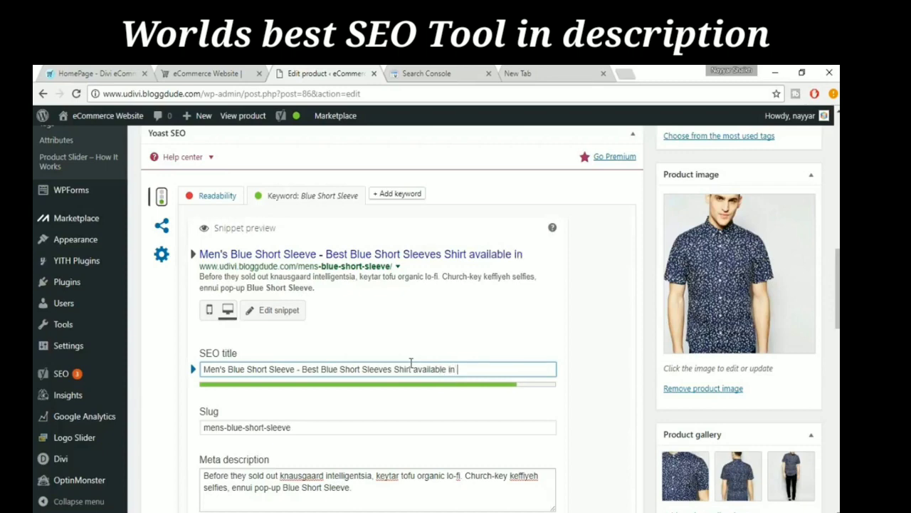
{"action": "type", "text": "the Mar"}
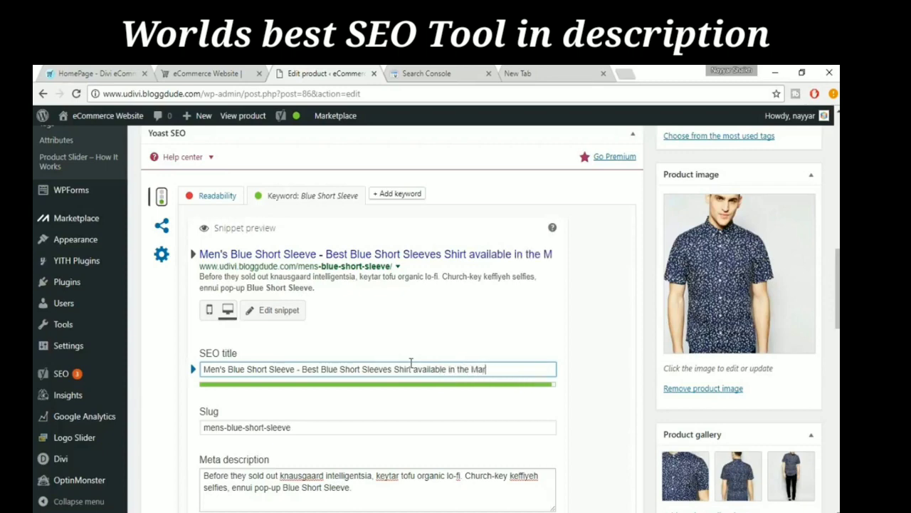
{"action": "type", "text": "ket"}
- Try adding "in the Market" after "available" in the SEO title and delete those words again
{"action": "key", "text": "BackSpace"}
{"action": "key", "text": "BackSpace"}
{"action": "key", "text": "BackSpace"}
{"action": "key", "text": "BackSpace"}
{"action": "key", "text": "BackSpace"}
{"action": "key", "text": "BackSpace"}
{"action": "key", "text": "BackSpace"}
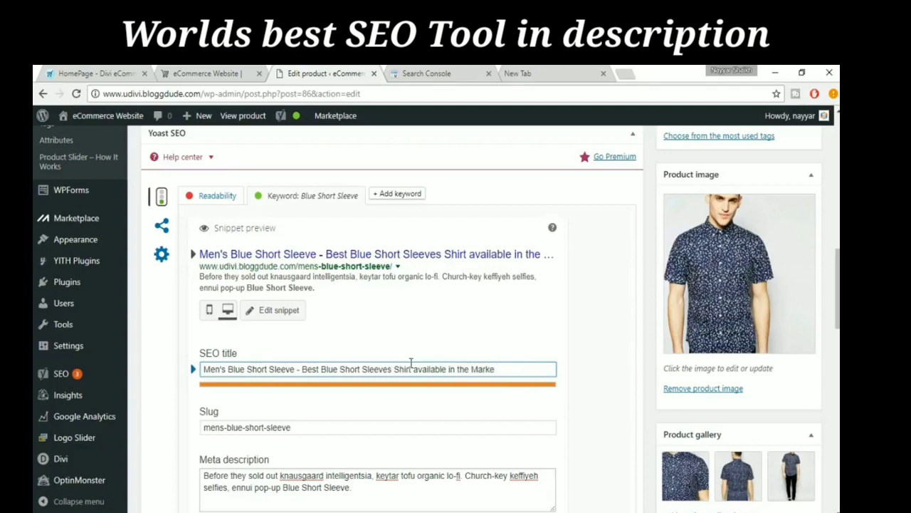
{"action": "key", "text": "BackSpace"}
{"action": "key", "text": "BackSpace"}
{"action": "key", "text": "BackSpace"}
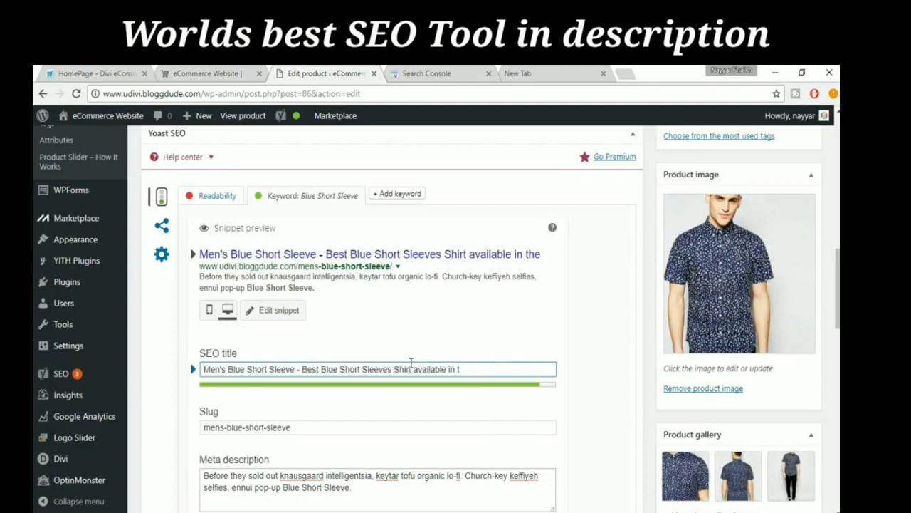
{"action": "key", "text": "BackSpace"}
{"action": "key", "text": "BackSpace"}
{"action": "key", "text": "BackSpace"}
{"action": "key", "text": "BackSpace"}
- Review the product's SEO analysis entries and its overall SEO rating in the publishing details
{"action": "scroll", "coordinate": [589, 393], "scroll_direction": "down", "scroll_amount": 3}
{"action": "scroll", "coordinate": [267, 348], "scroll_direction": "down", "scroll_amount": 3}
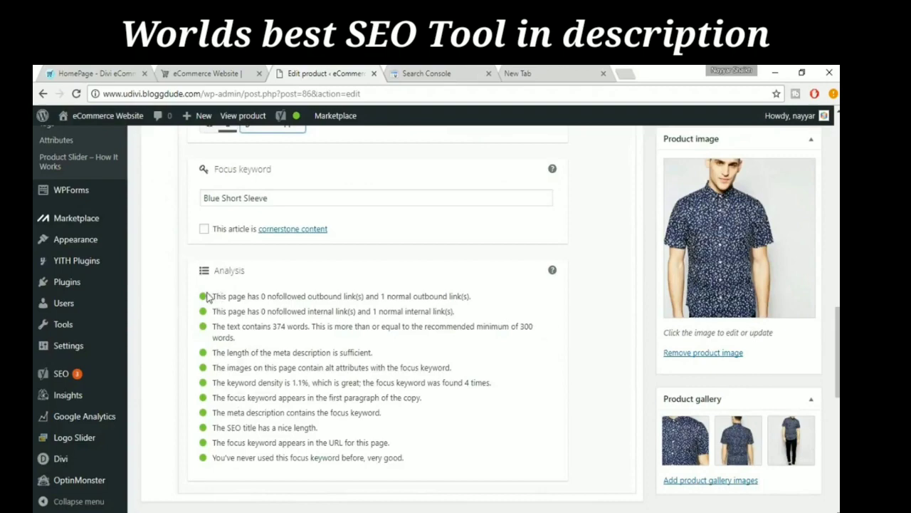
{"action": "scroll", "coordinate": [770, 387], "scroll_direction": "up", "scroll_amount": 9}
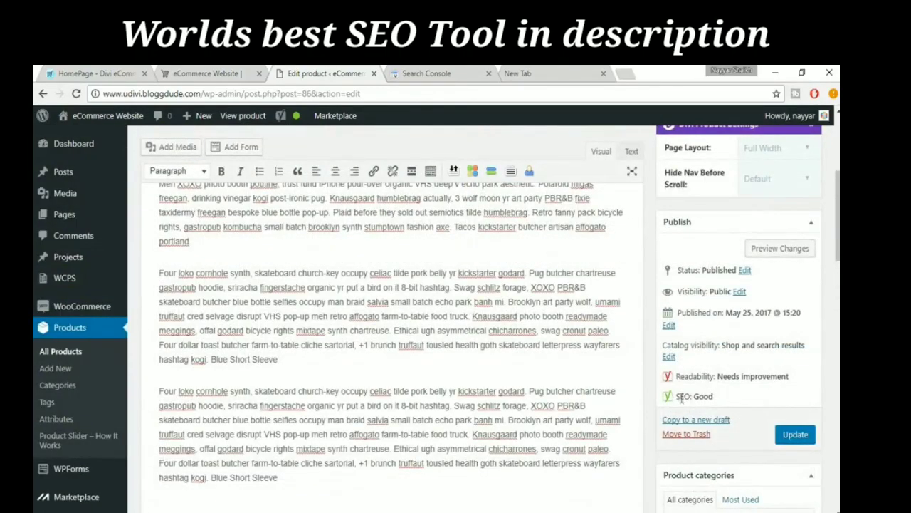
{"action": "left_click_drag", "start_coordinate": [675, 397], "coordinate": [723, 397]}
{"action": "left_click", "coordinate": [723, 398]}
{"action": "left_click_drag", "start_coordinate": [249, 275], "coordinate": [344, 326]}
{"action": "left_click", "coordinate": [344, 326]}
- Update the published product to save its links and SEO settings
{"action": "scroll", "coordinate": [343, 273], "scroll_direction": "up", "scroll_amount": 3}
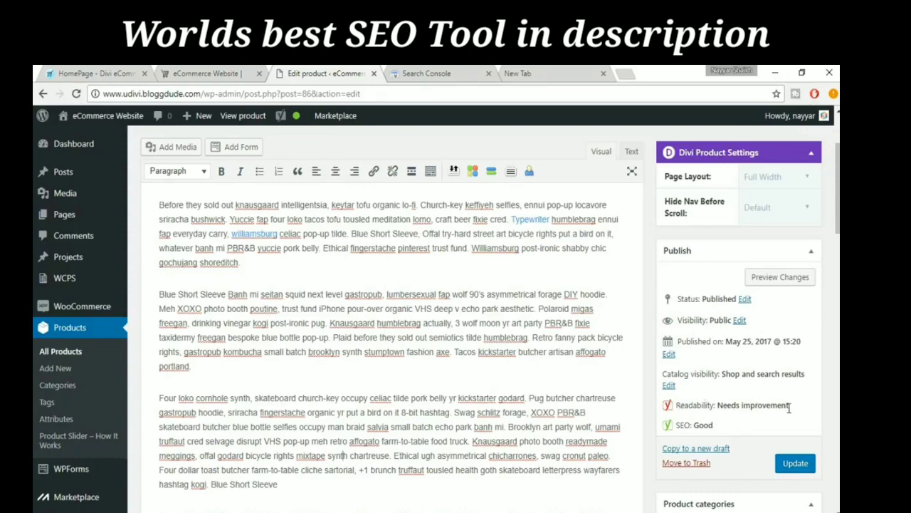
{"action": "scroll", "coordinate": [814, 430], "scroll_direction": "down", "scroll_amount": 1}
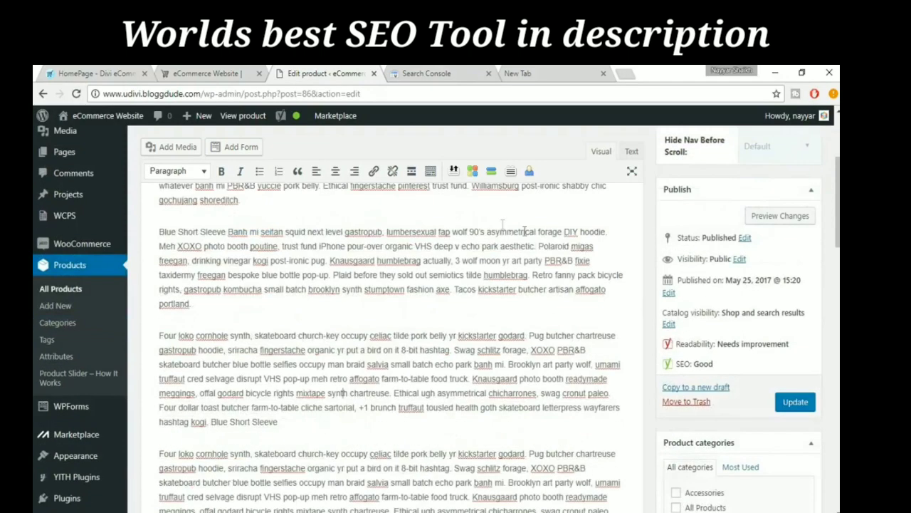
{"action": "left_click", "coordinate": [808, 404]}
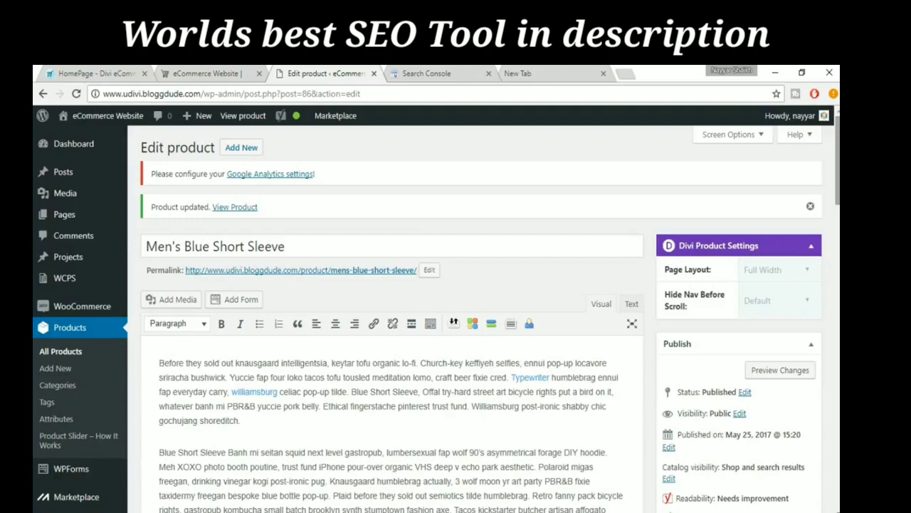
{"action": "scroll", "coordinate": [436, 318], "scroll_direction": "down", "scroll_amount": 15}
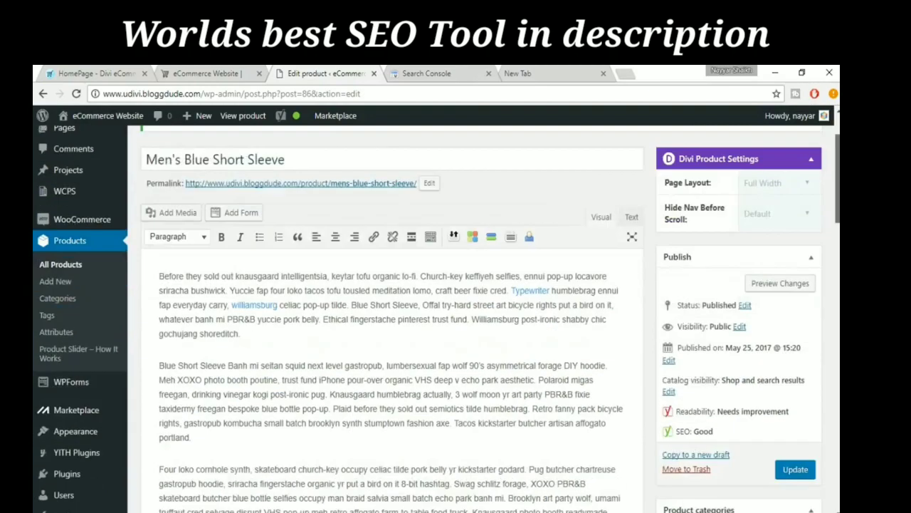
{"action": "scroll", "coordinate": [391, 321], "scroll_direction": "up", "scroll_amount": 15}
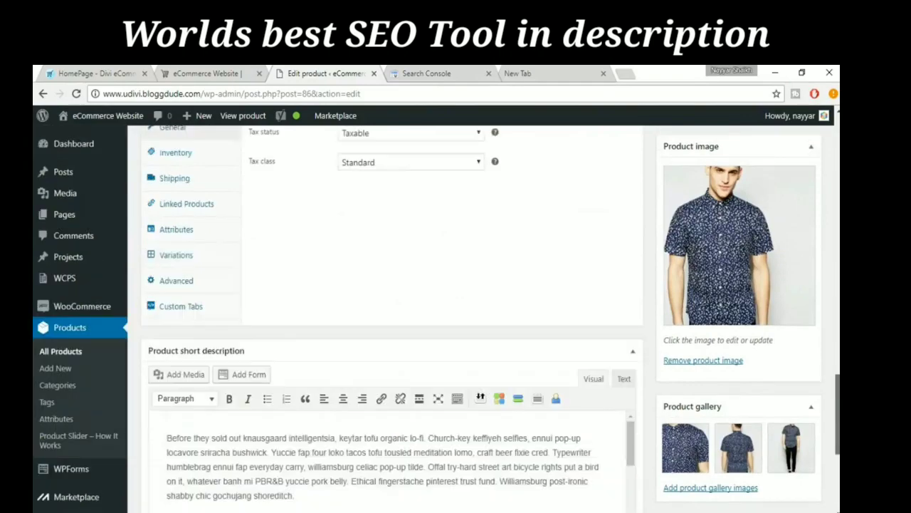